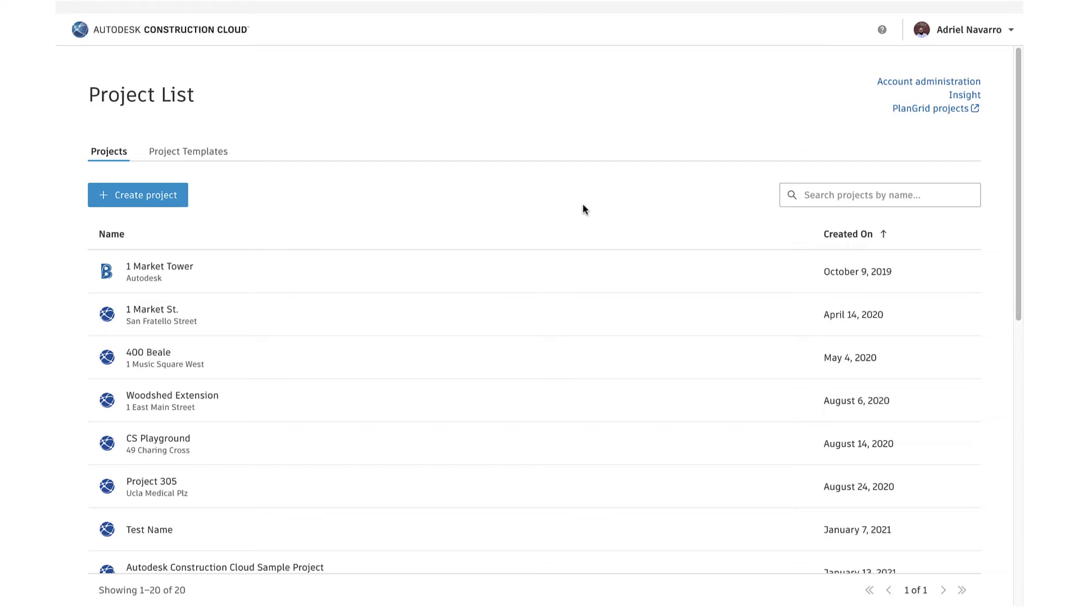
# Search the project list for "core", open the Autodesk Takeoff Core Training project and switch it to the Takeoff product.
pyautogui.scroll(-3, 584, 225)
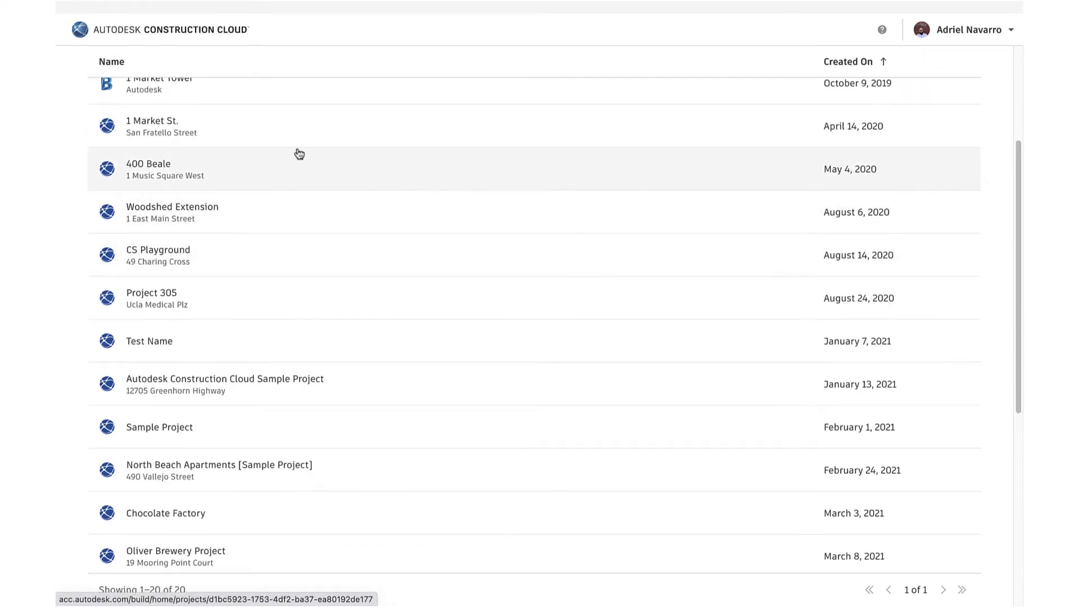
pyautogui.scroll(3, 583, 142)
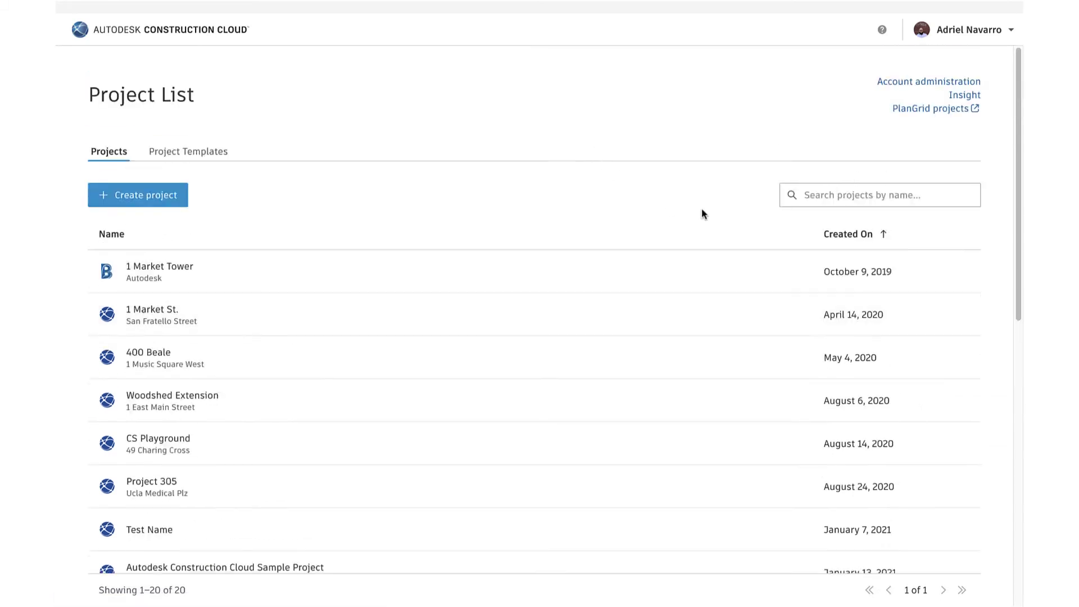
pyautogui.click(812, 196)
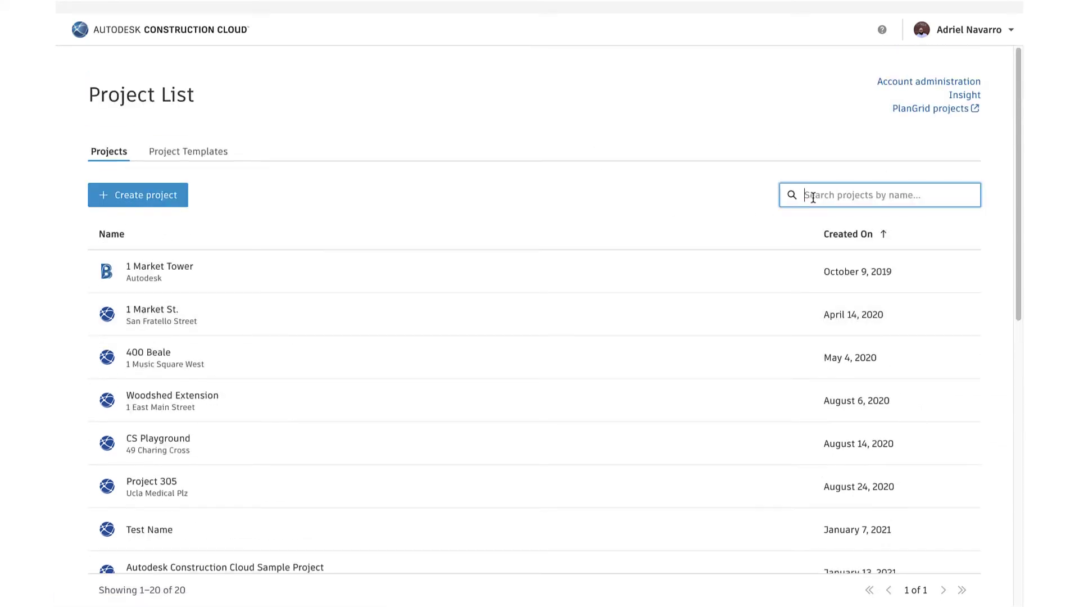
pyautogui.write('core')
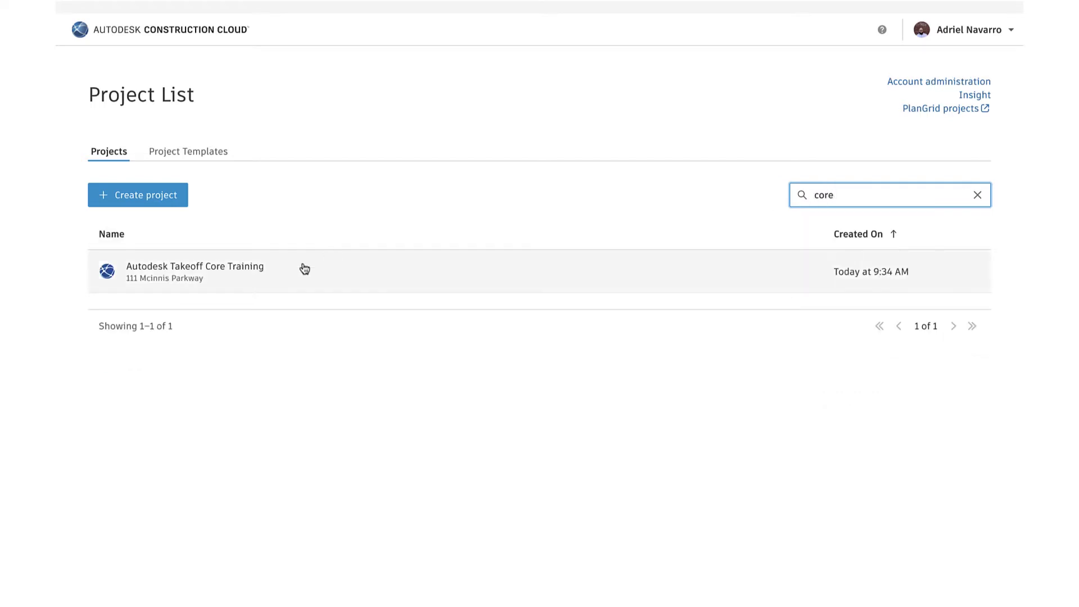
pyautogui.click(238, 274)
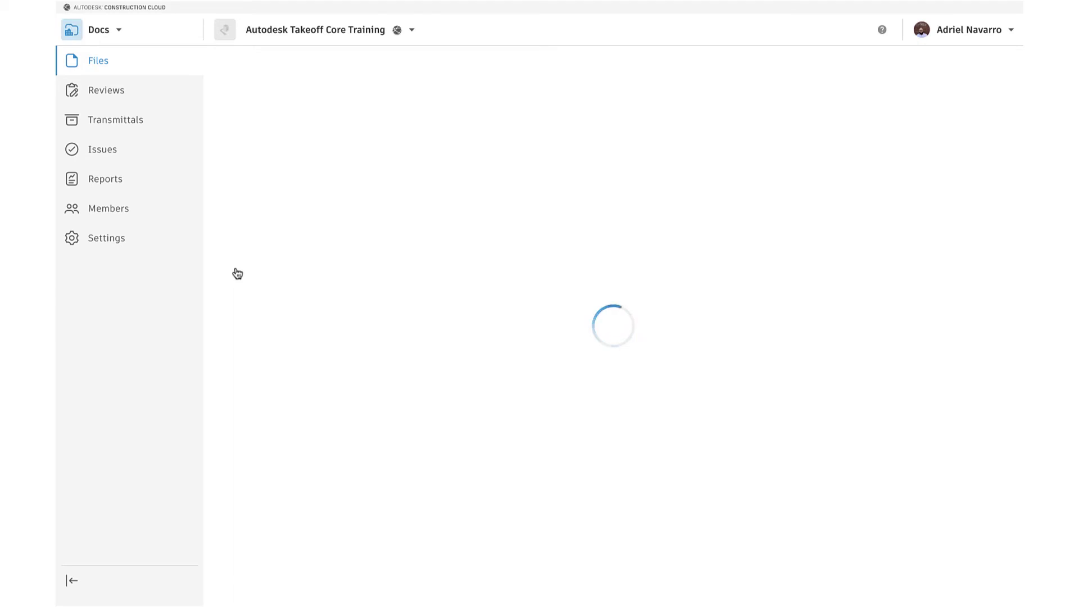
pyautogui.click(121, 31)
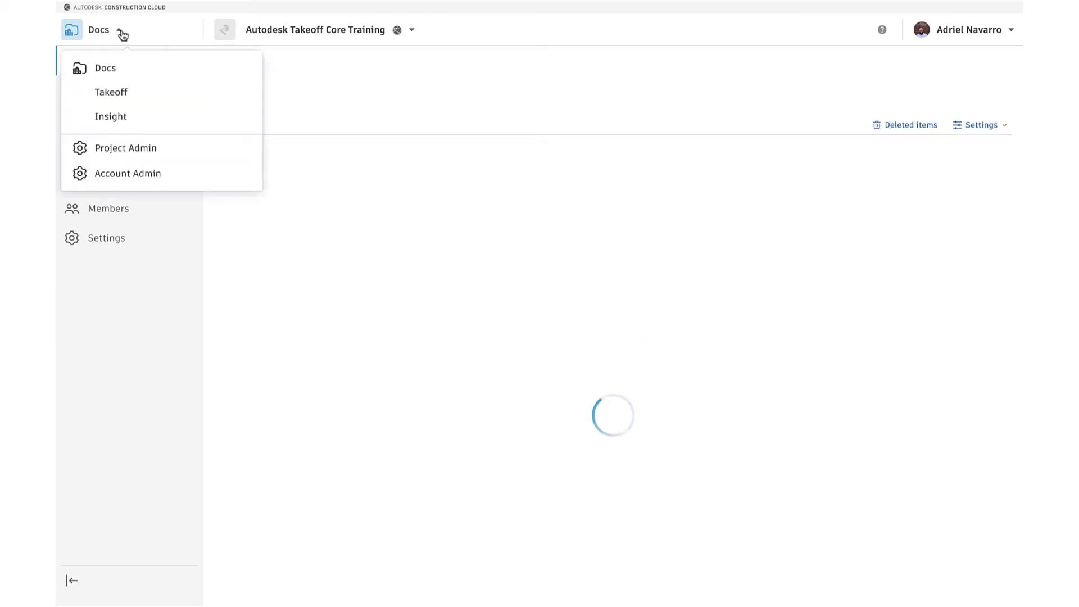
pyautogui.click(109, 94)
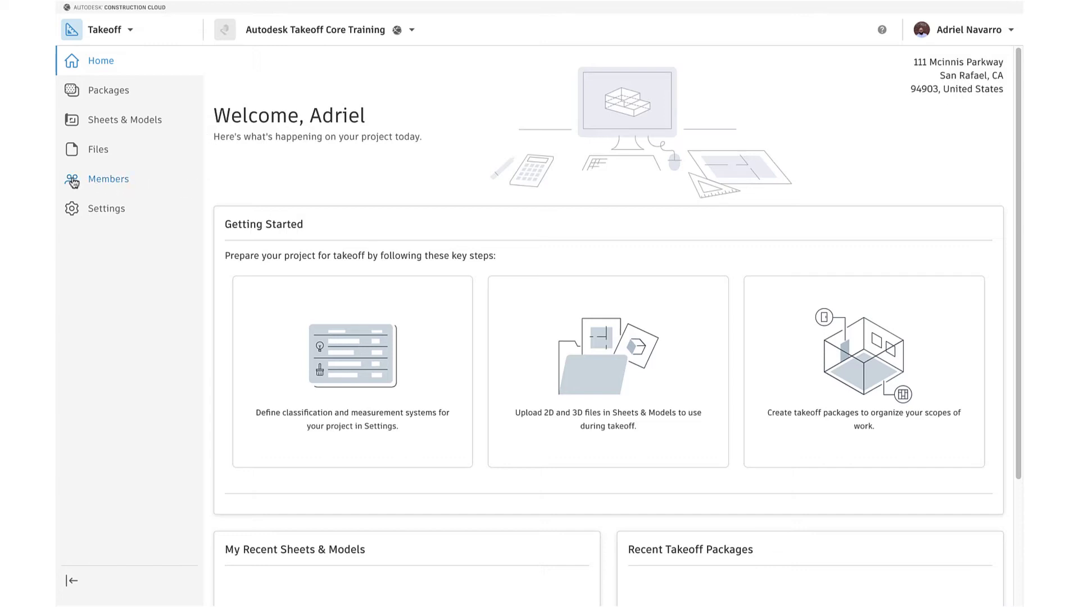
# Start a project member invitation and enter the e-mail addresses of the two people to invite.
pyautogui.click(122, 184)
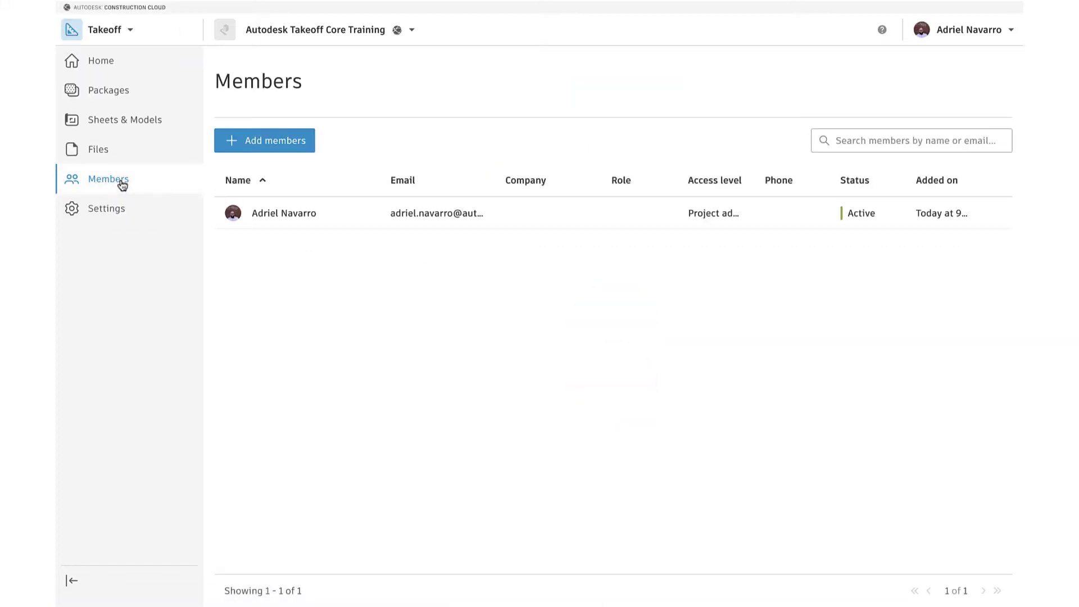
pyautogui.click(263, 145)
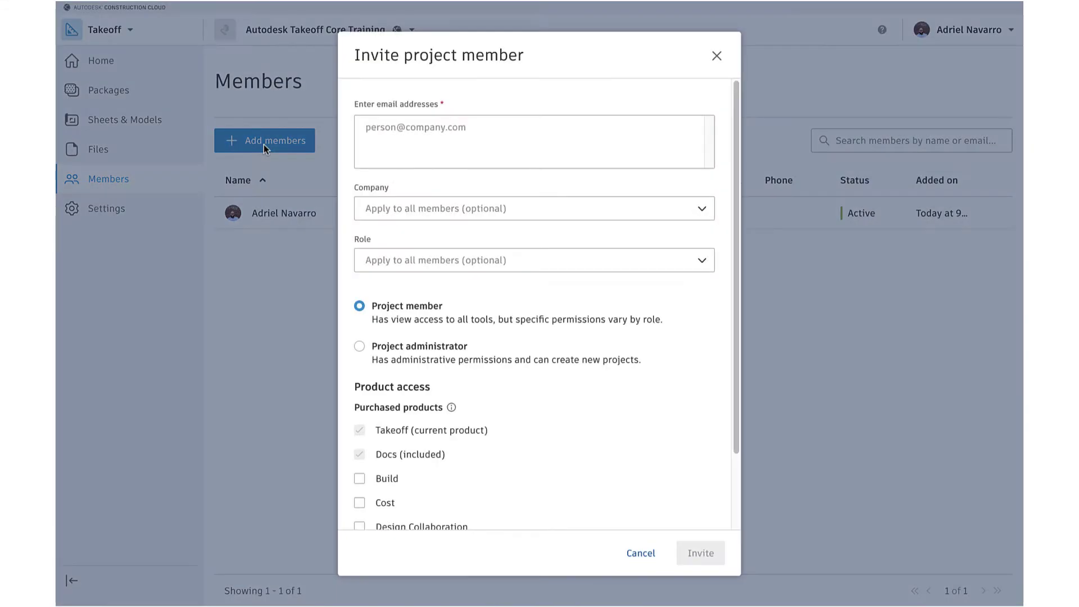
pyautogui.click(404, 148)
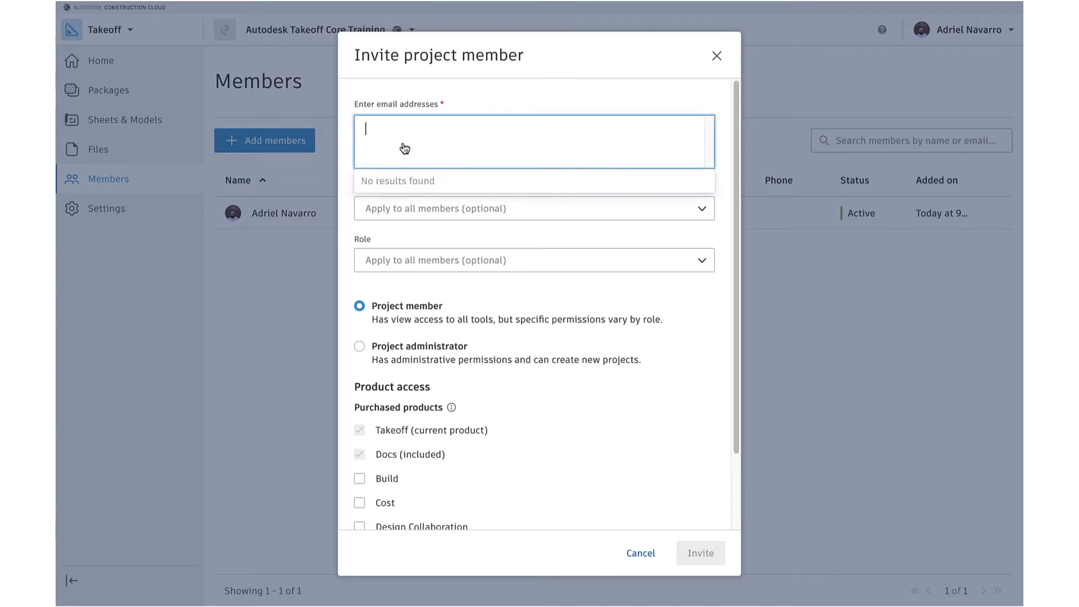
pyautogui.write('sabina.wor')
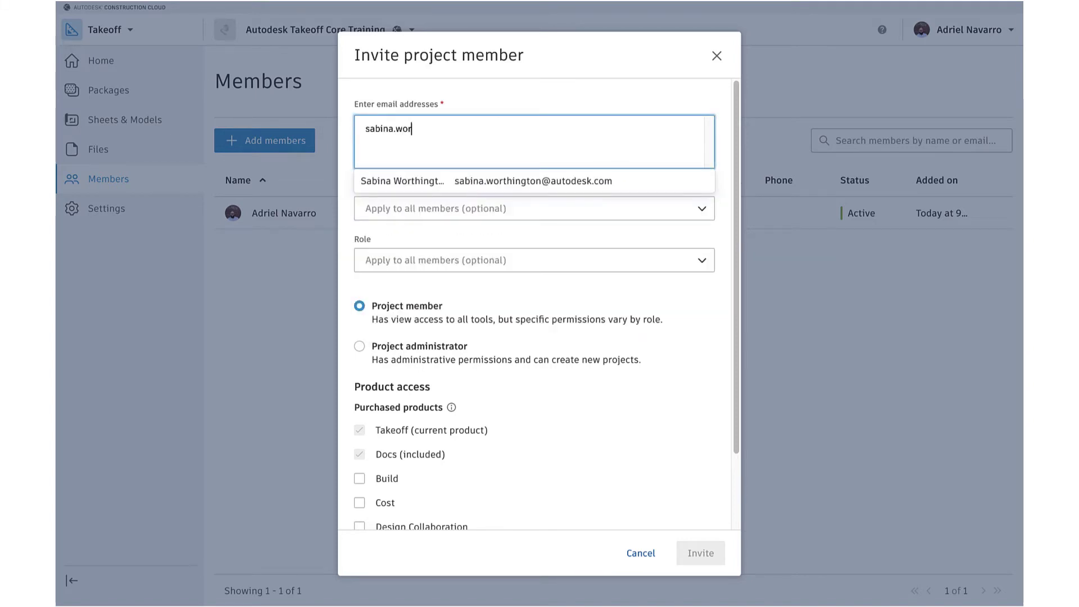
pyautogui.click(458, 181)
pyautogui.write('barbar')
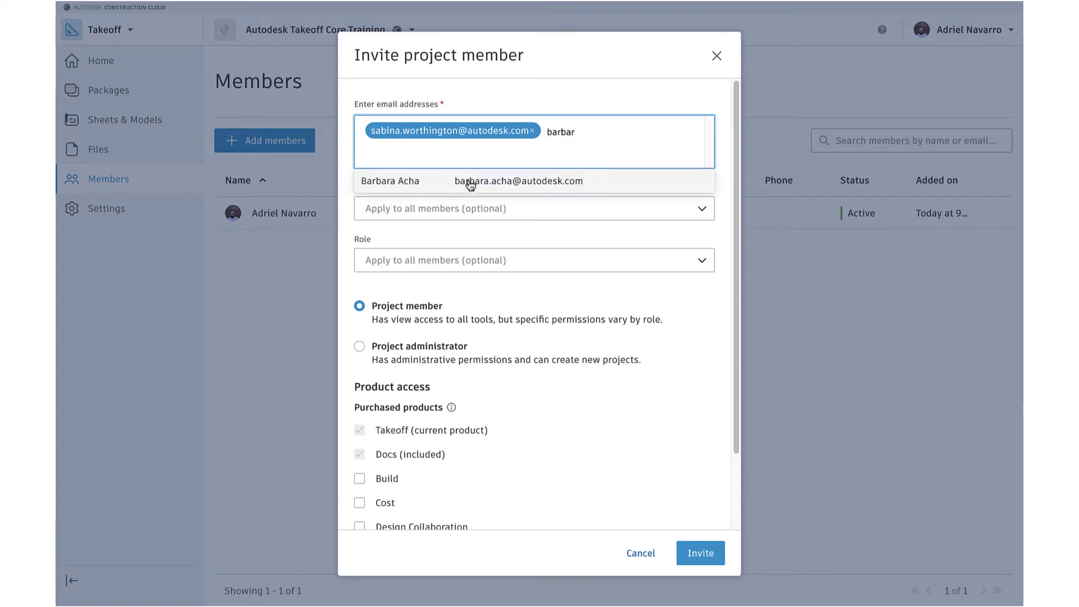
pyautogui.click(469, 182)
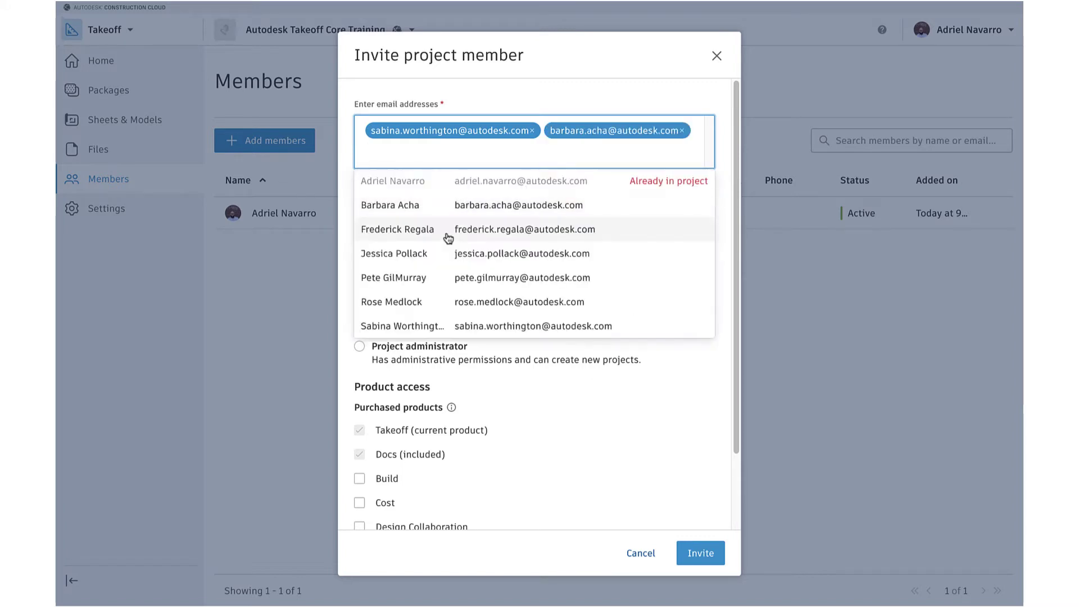
pyautogui.click(507, 377)
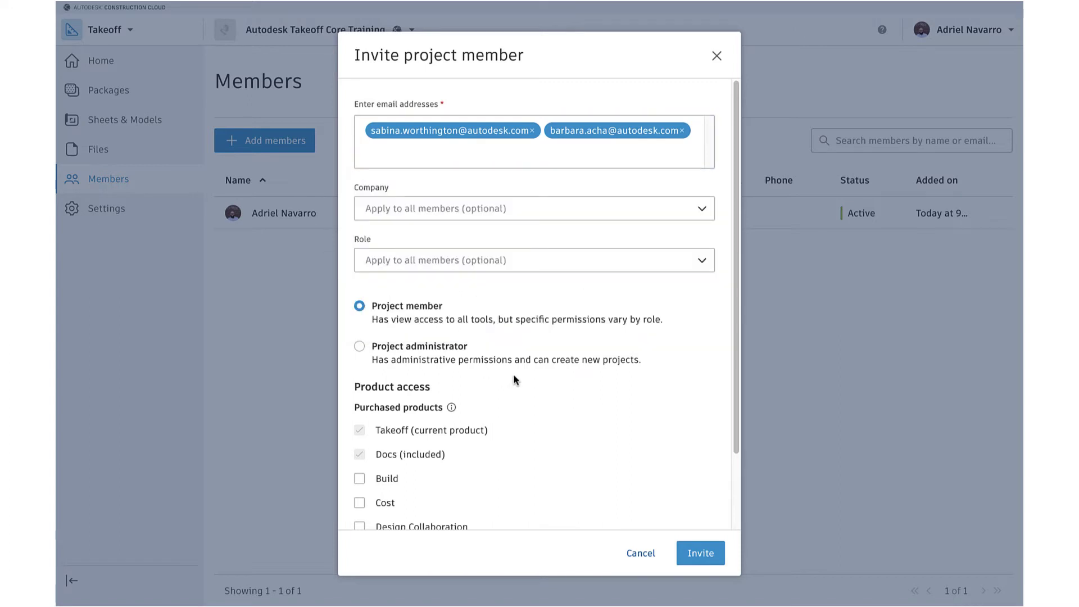
# Set the company to Autodesk and the role to Estimator for the invited members.
pyautogui.click(596, 215)
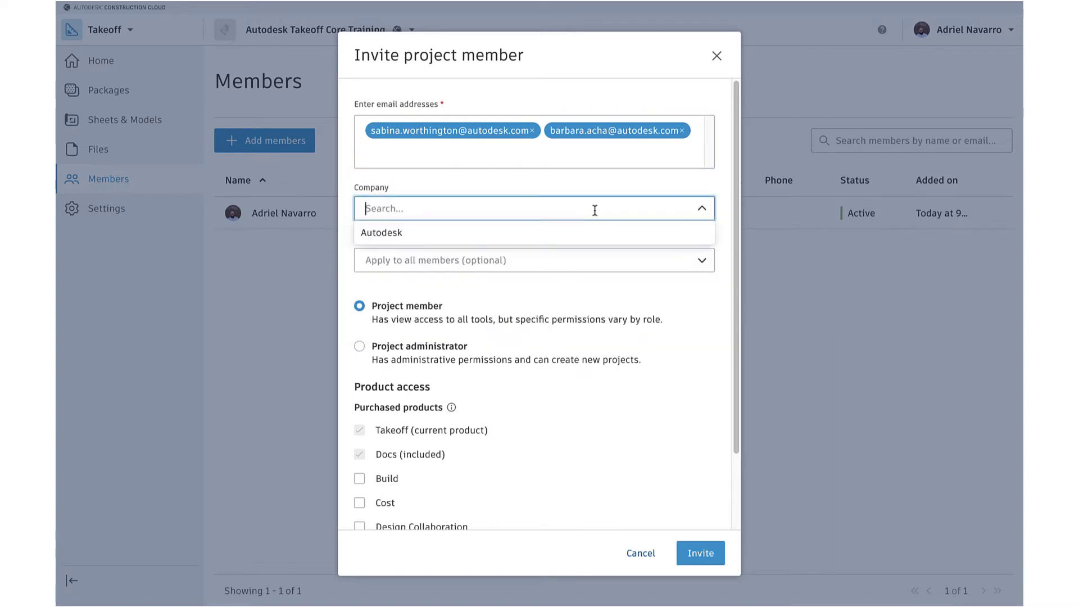
pyautogui.click(584, 241)
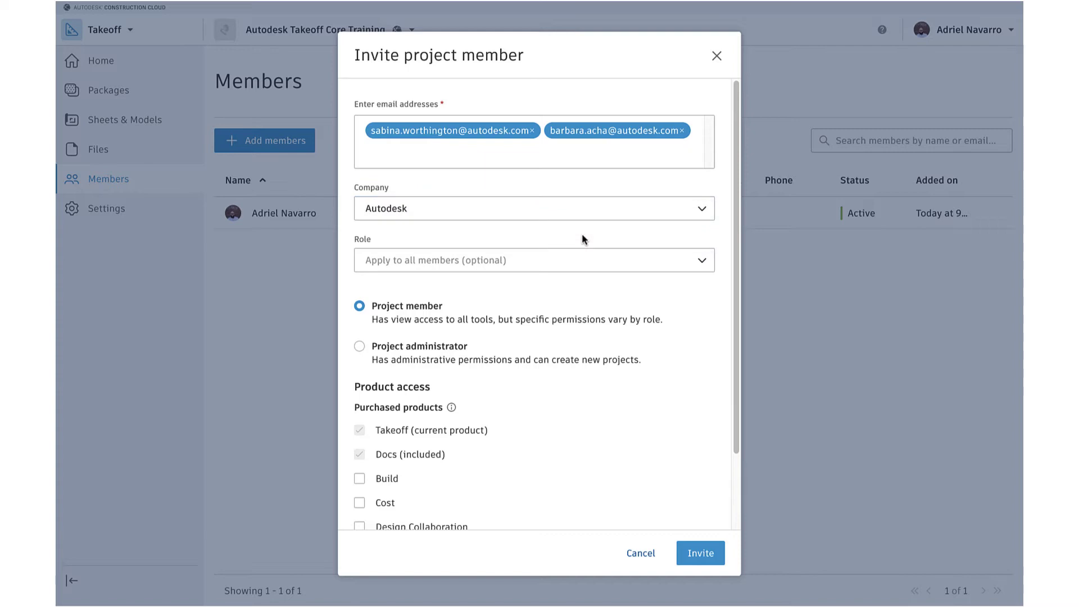
pyautogui.click(705, 265)
pyautogui.scroll(-2, 472, 334)
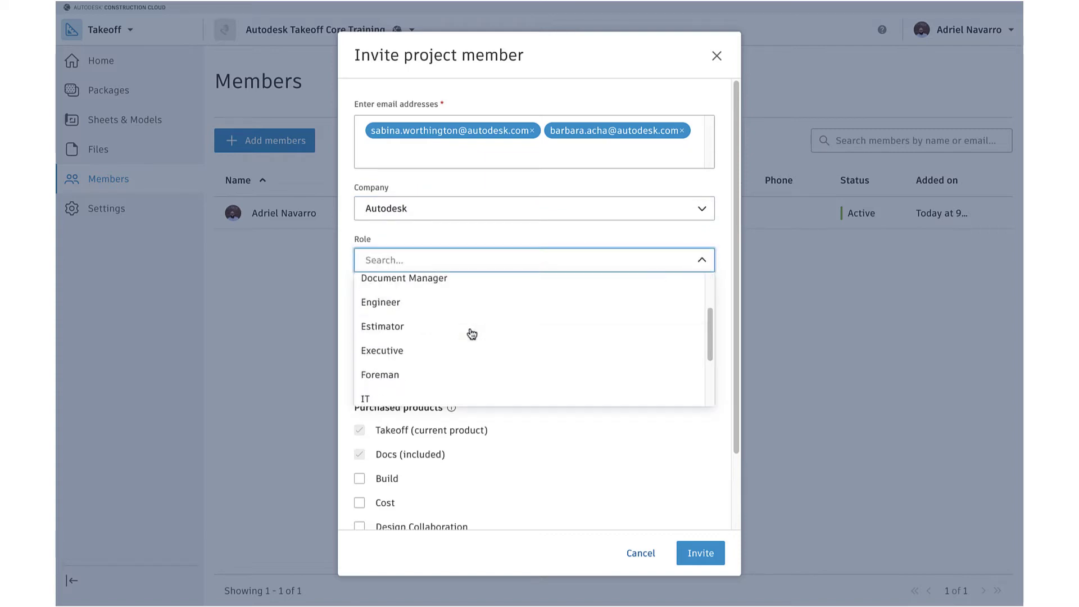
pyautogui.click(378, 327)
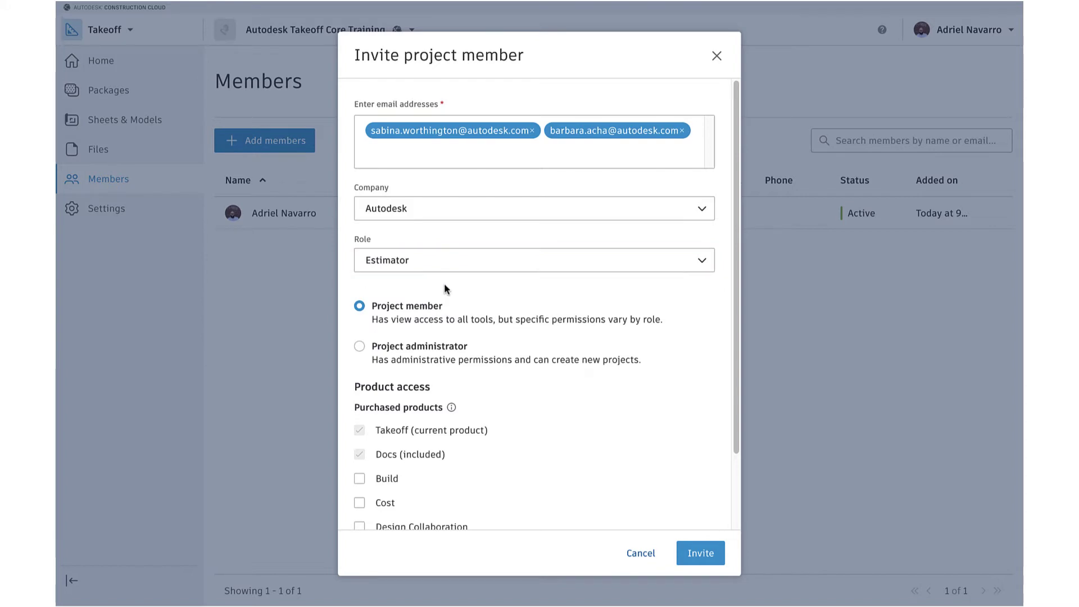
# Try the Project administrator access level for the invitees and return it to Project member.
pyautogui.click(360, 346)
pyautogui.click(359, 308)
pyautogui.click(359, 346)
pyautogui.click(360, 306)
# Give the invitees product access to Build, Cost, Design Collaboration and Model Coordination.
pyautogui.scroll(-2, 486, 399)
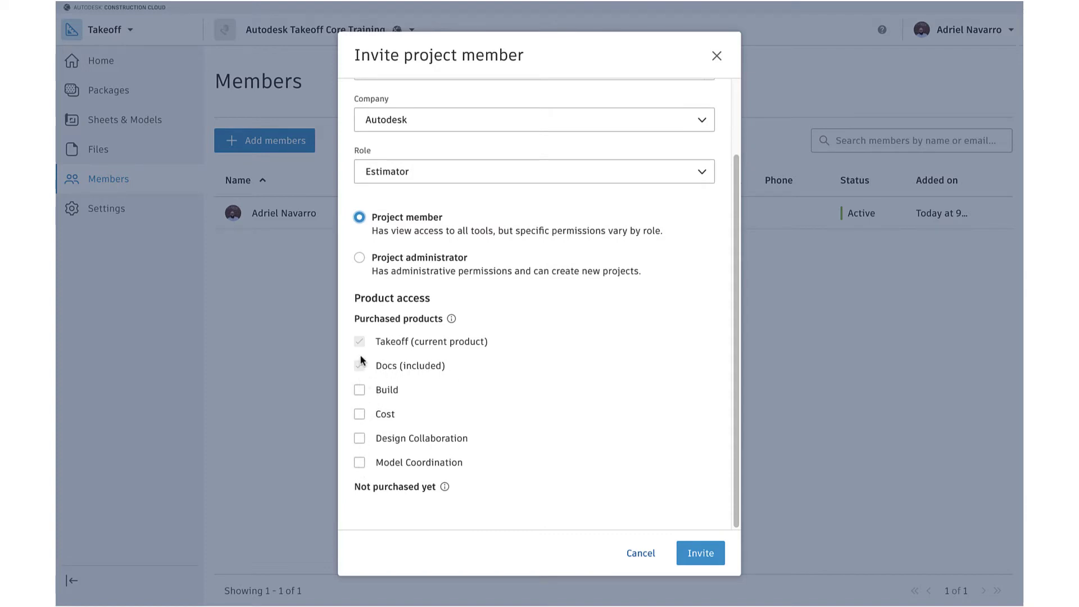
pyautogui.moveTo(452, 319)
pyautogui.moveTo(445, 489)
pyautogui.click(359, 391)
pyautogui.click(359, 414)
pyautogui.click(359, 439)
pyautogui.click(359, 464)
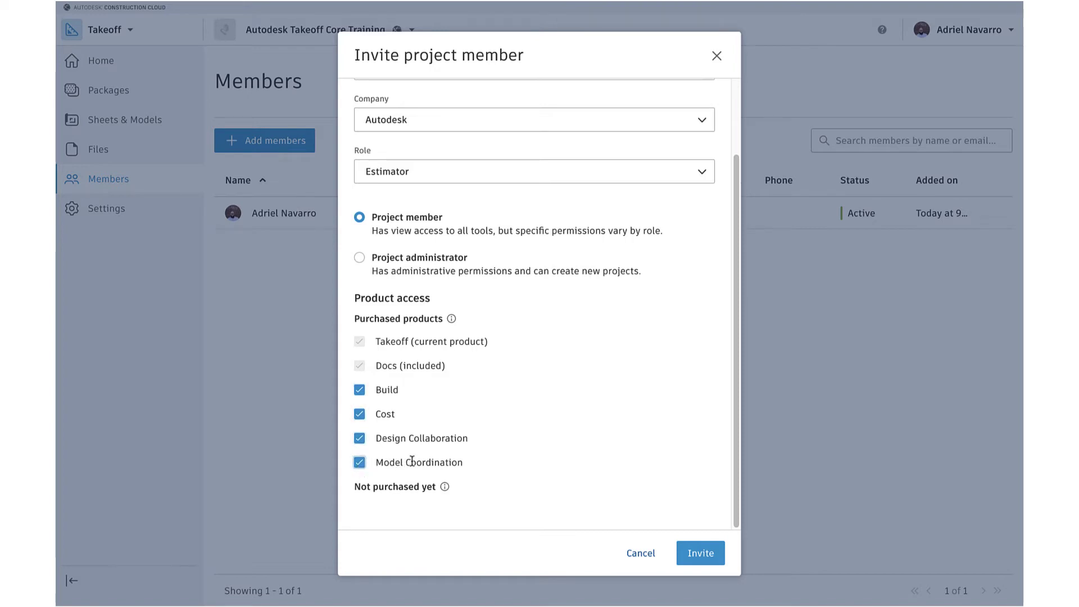
# Remove the invitees' access to Model Coordination, Design Collaboration, Cost and Build.
pyautogui.click(359, 463)
pyautogui.click(360, 439)
pyautogui.click(360, 415)
pyautogui.click(360, 389)
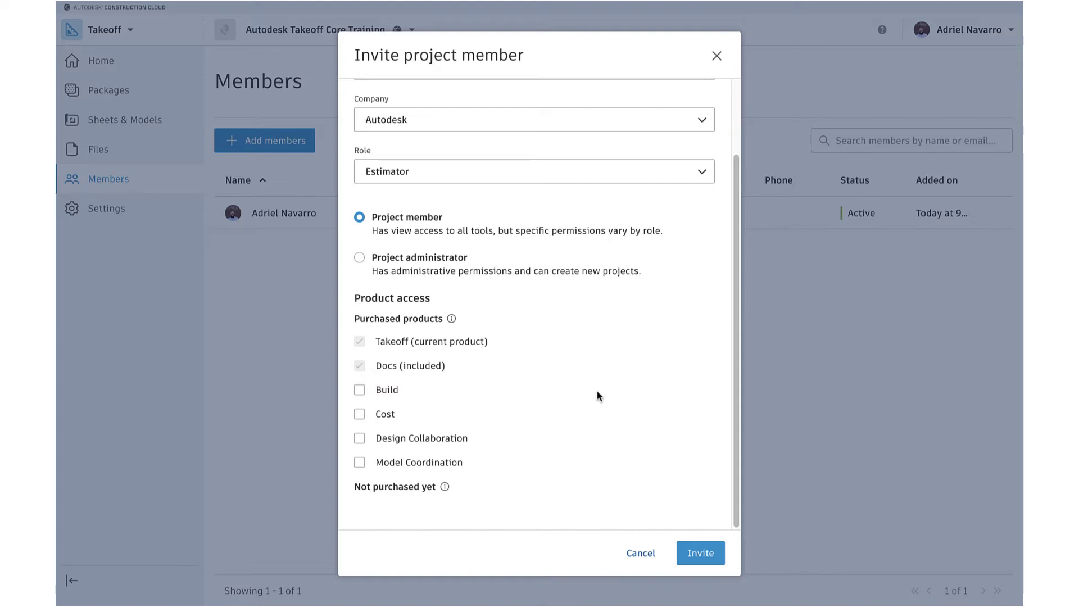
# Send the project invitation to the two Estimator members.
pyautogui.scroll(2, 597, 394)
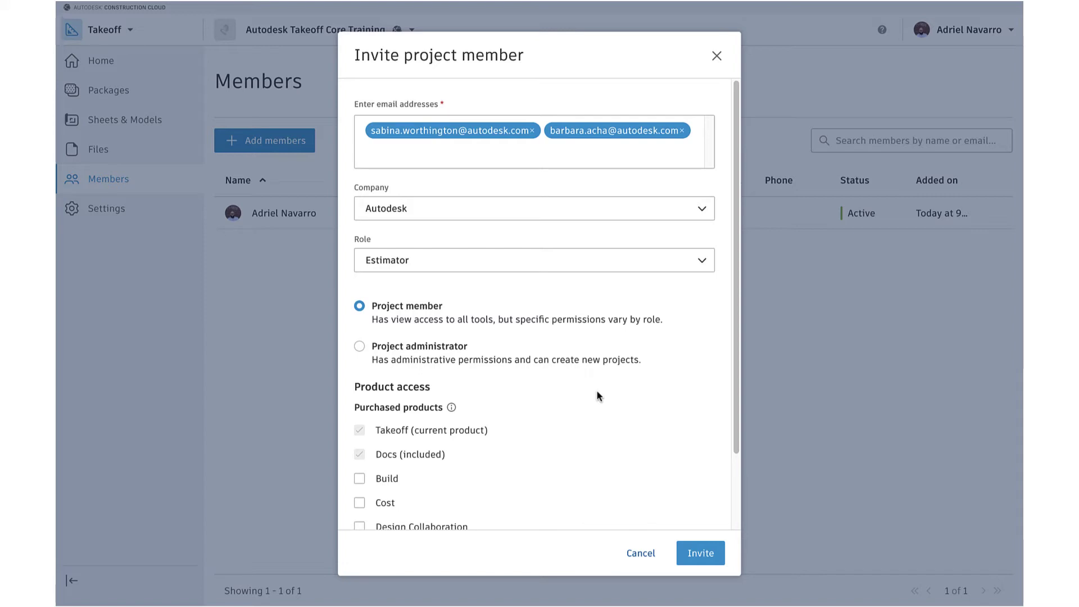
pyautogui.click(699, 560)
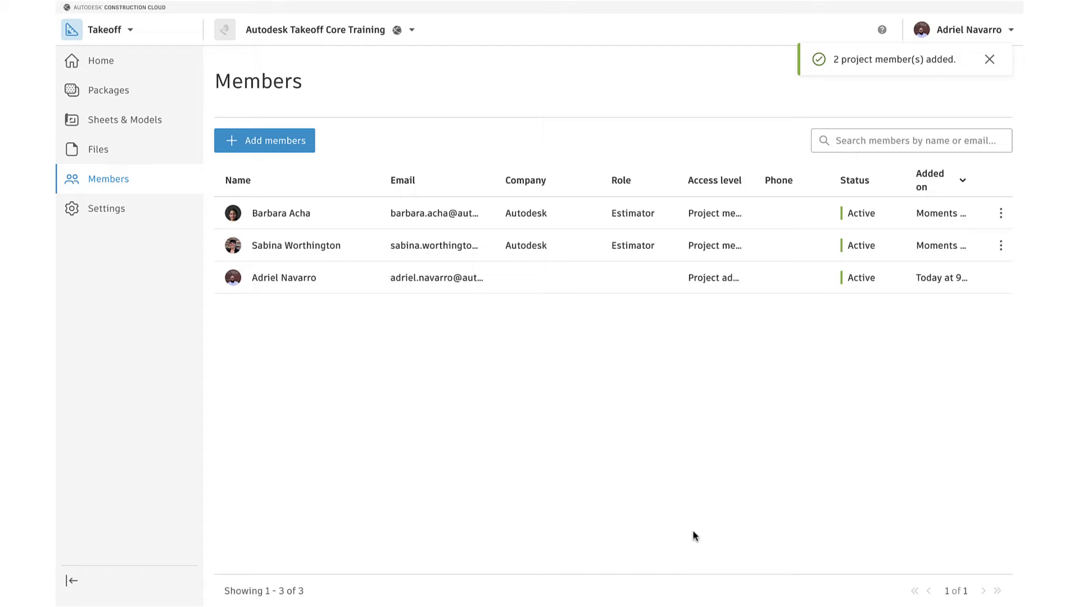
# Review the second listed member's profile and product permissions, and check which actions are available for that member.
pyautogui.click(583, 248)
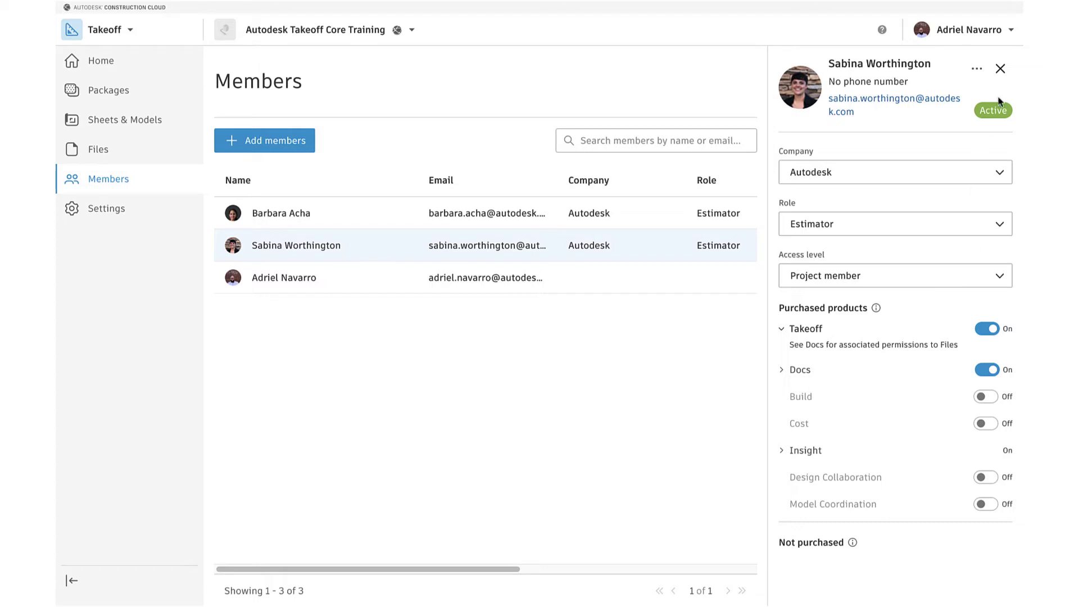
pyautogui.click(1001, 69)
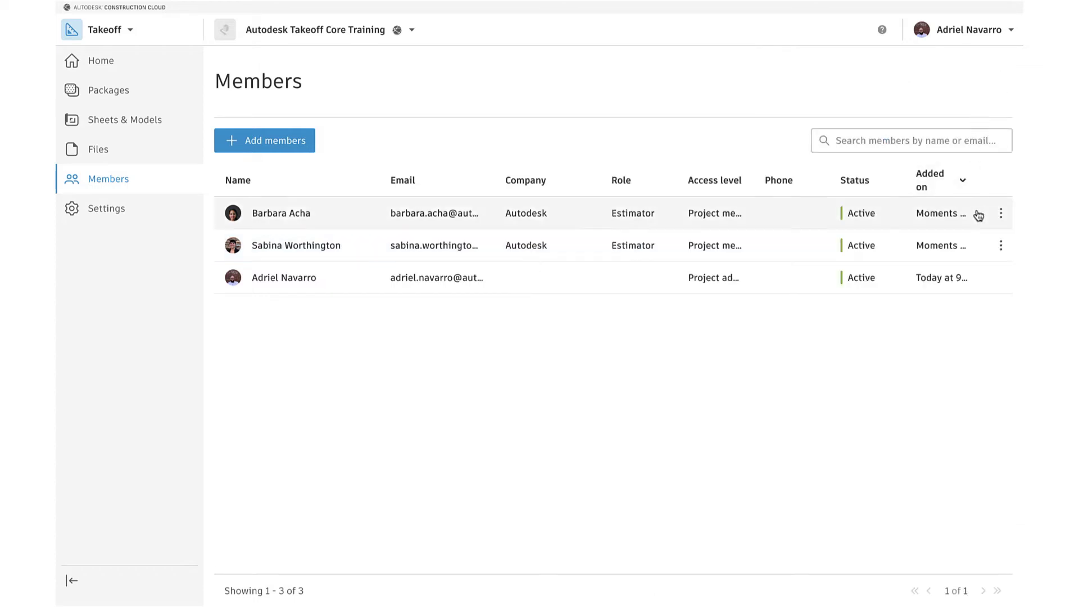
pyautogui.click(1001, 251)
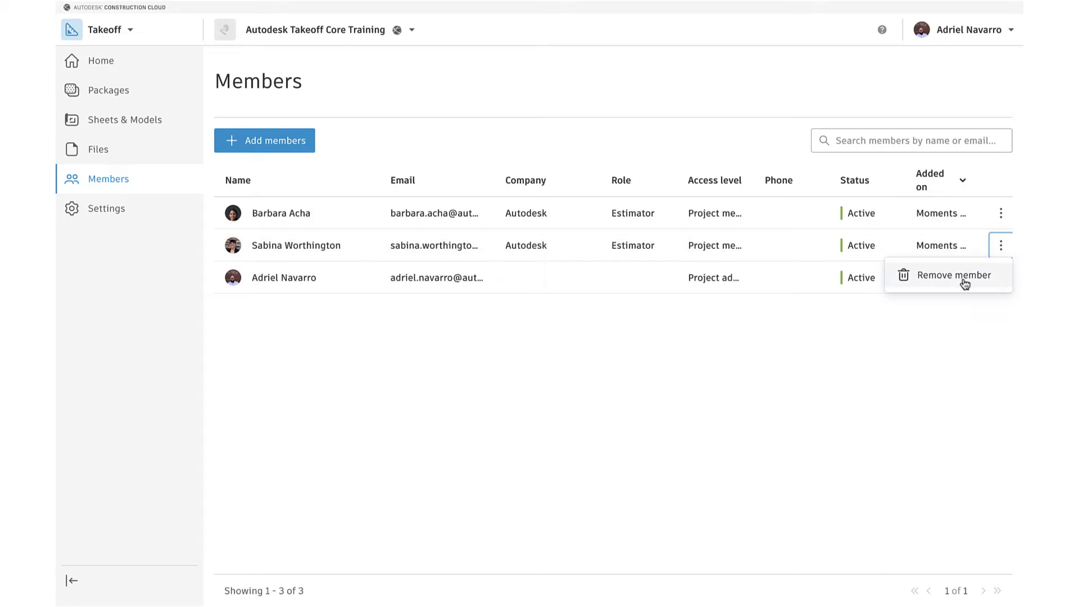
pyautogui.click(624, 329)
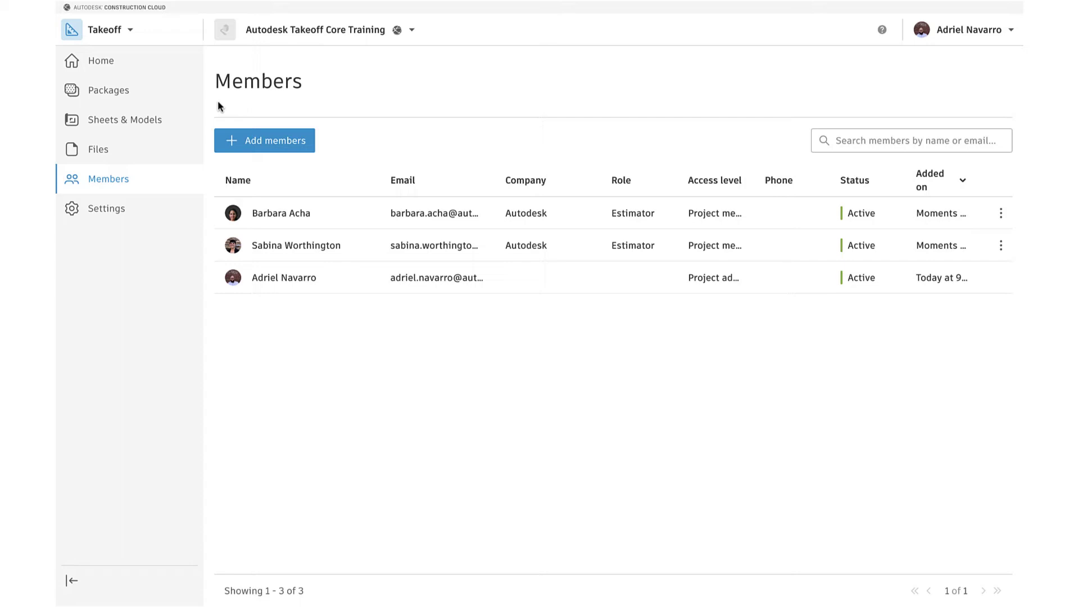
# Open the takeoff package settings and set the project's measurement system to Imperial.
pyautogui.click(116, 97)
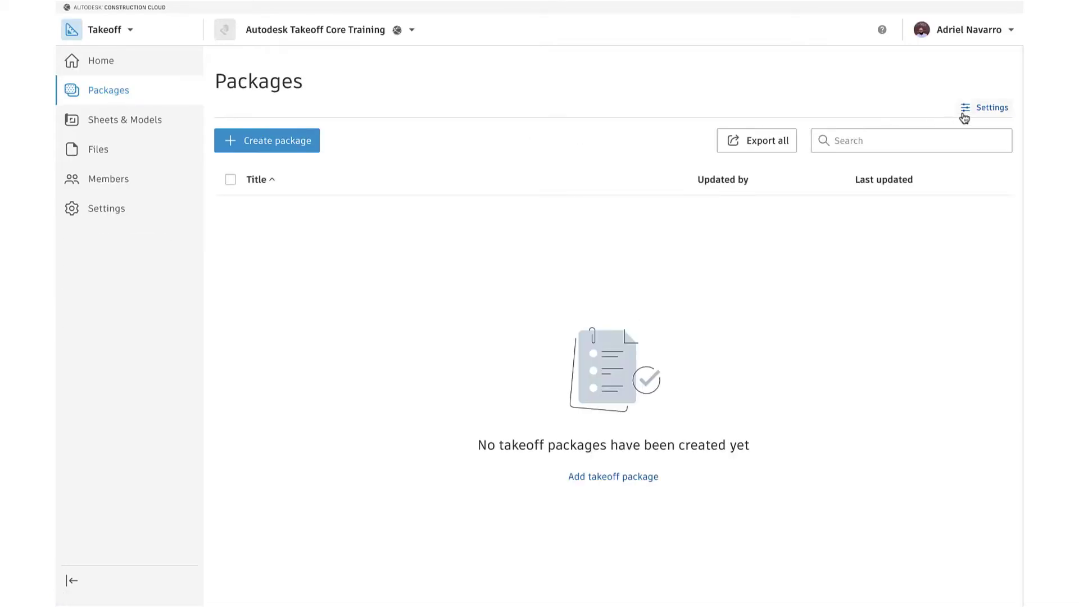
pyautogui.click(984, 110)
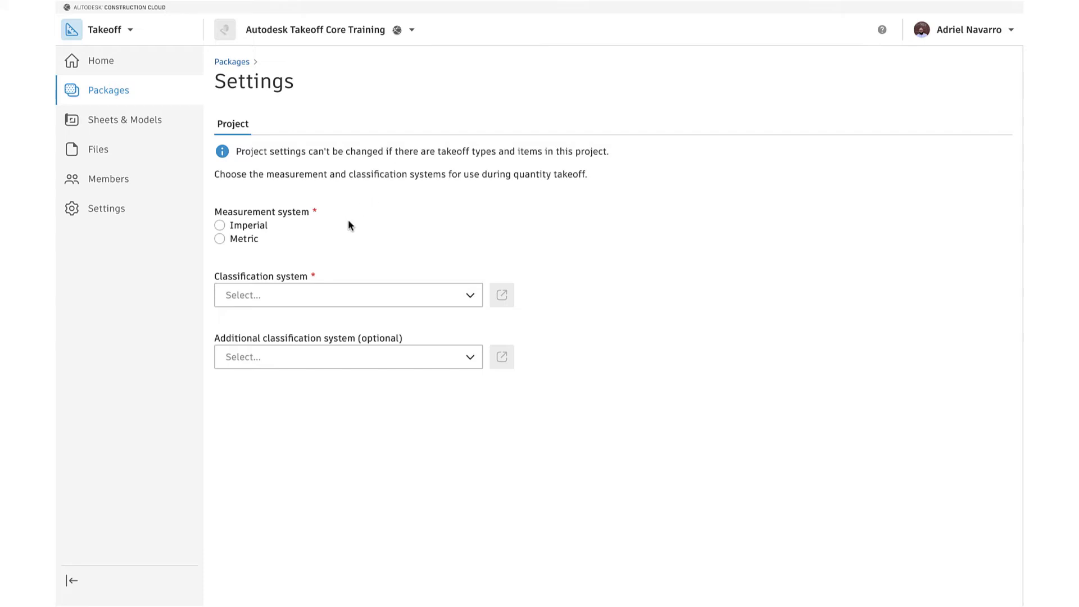
pyautogui.click(219, 226)
# Choose to upload a custom classification system, expand the instructions for adding one, and download the template spreadsheet.
pyautogui.click(468, 298)
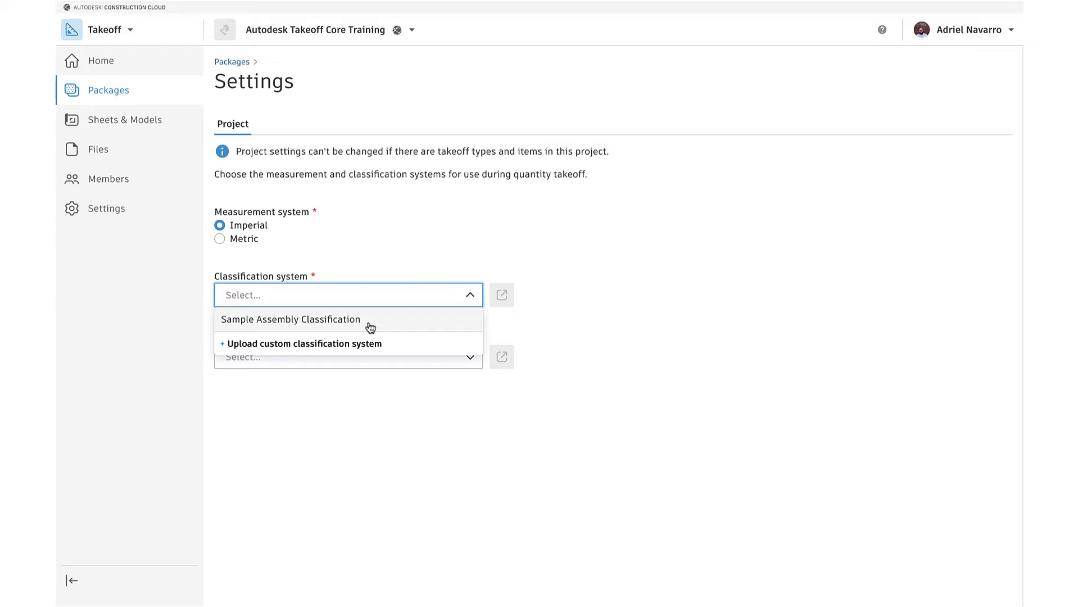
pyautogui.click(271, 345)
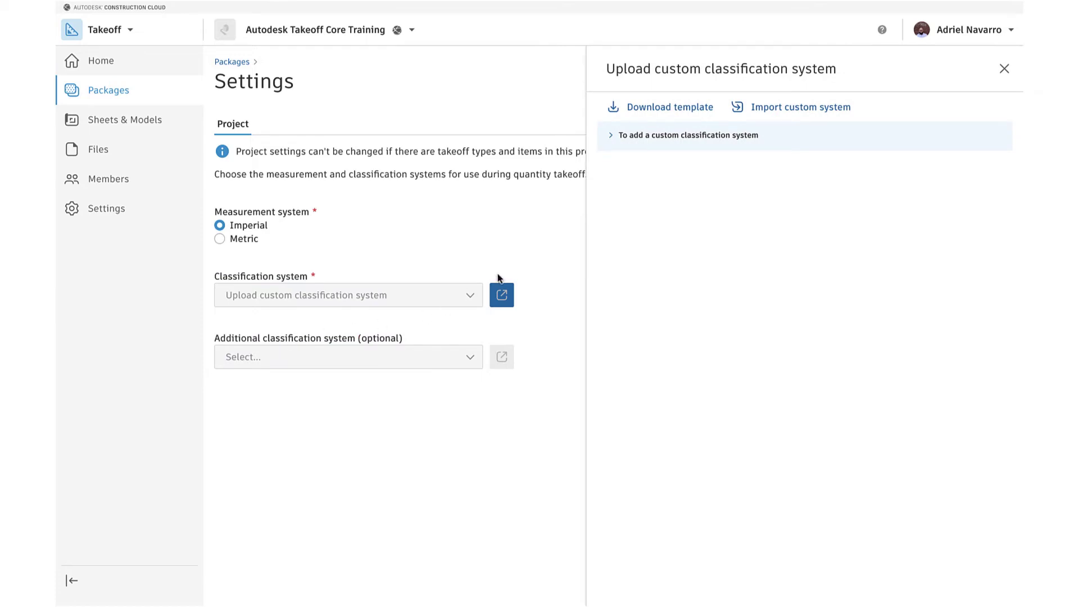
pyautogui.click(612, 138)
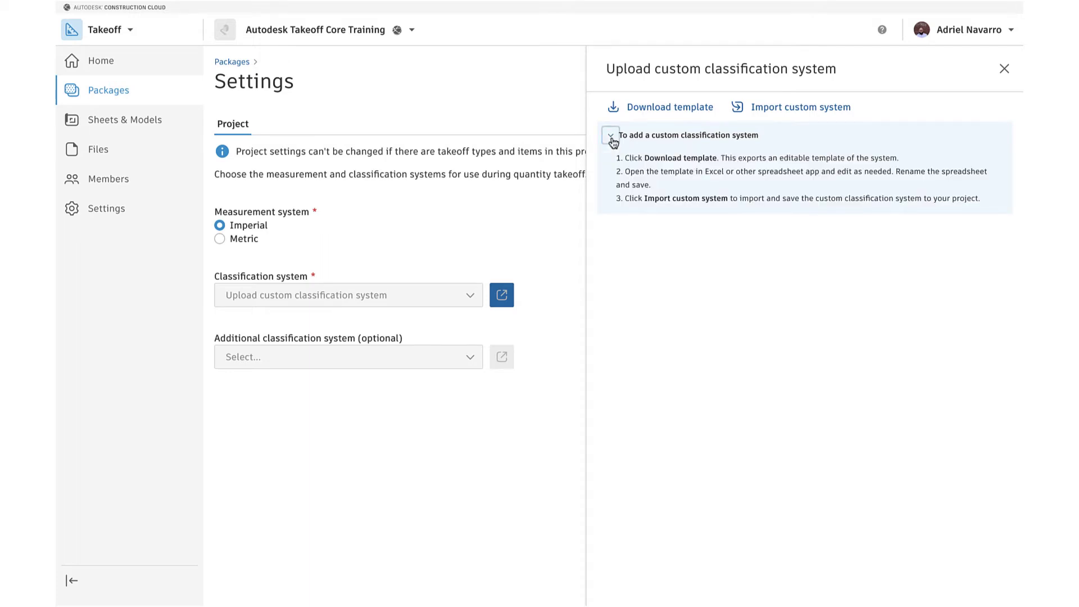
pyautogui.click(650, 112)
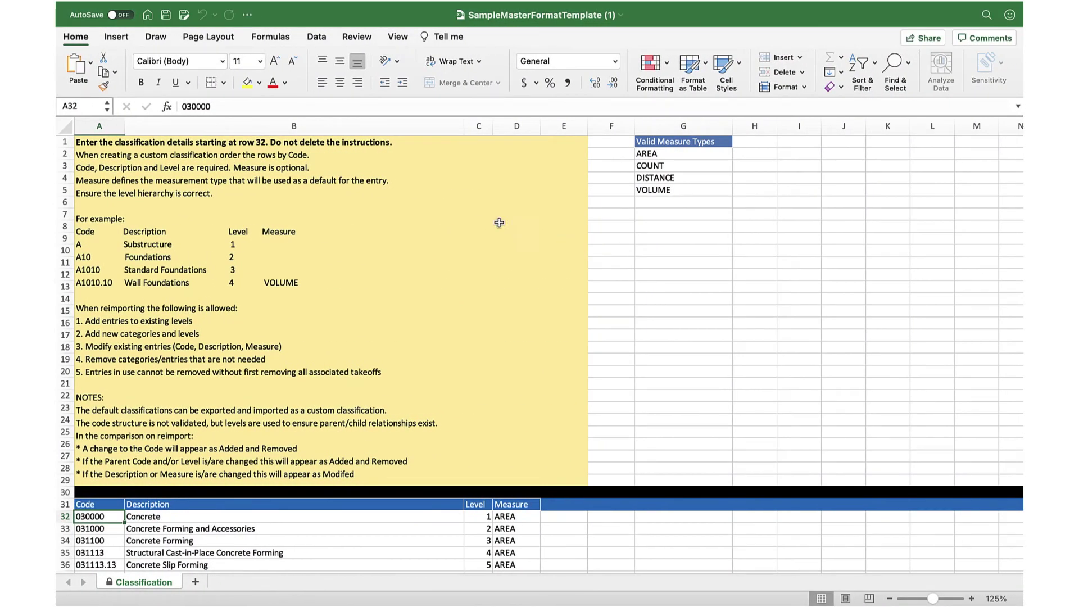
# Switch to Excel and examine the classification template's instructions and its code, description, level and measure rows.
pyautogui.click(407, 147)
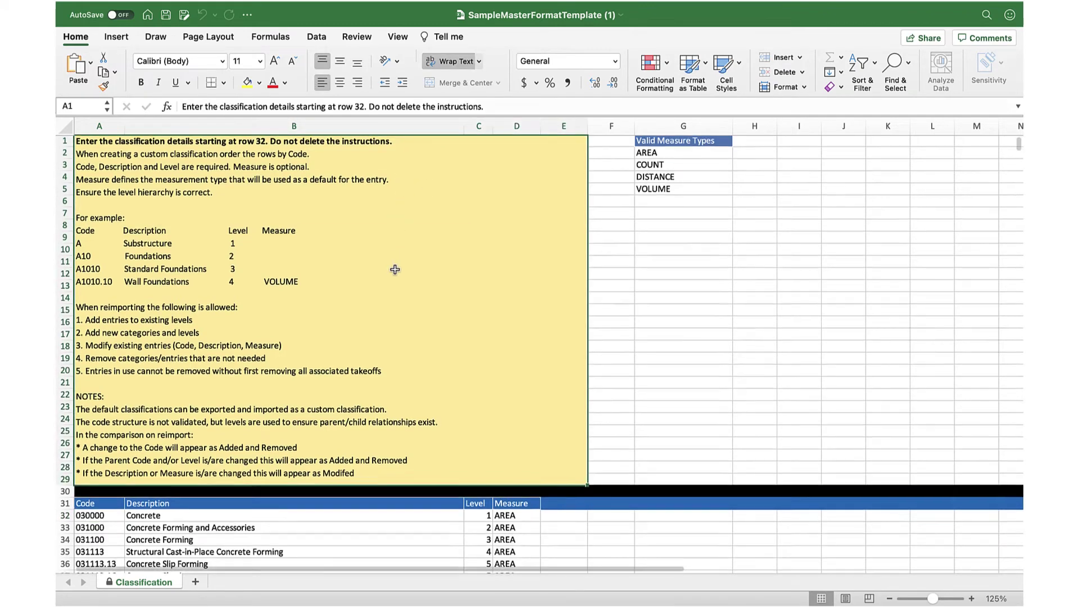
pyautogui.scroll(-6, 395, 269)
pyautogui.scroll(5, 395, 270)
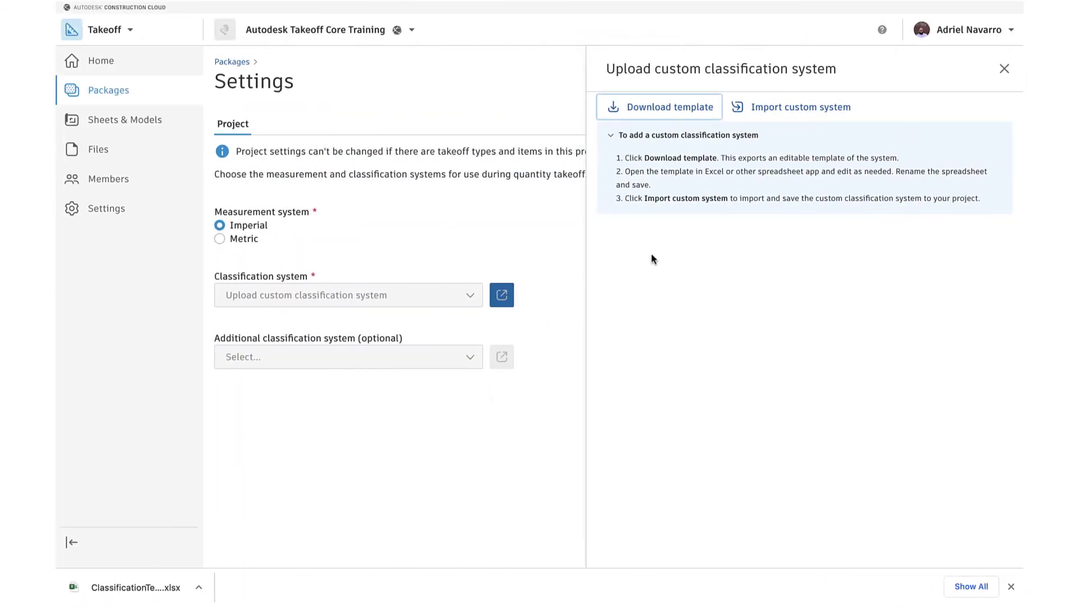
# Import SampleMasterFormatTemplate (1).xlsx from the Takeoff Demo folder and save it as the project's main classification system.
pyautogui.click(775, 109)
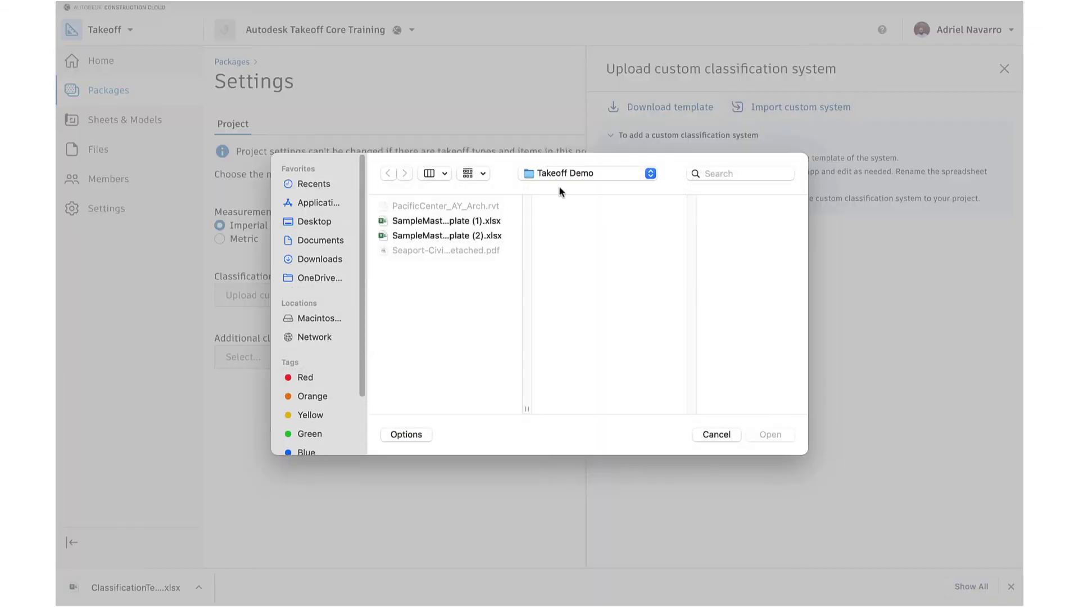
pyautogui.click(463, 221)
pyautogui.click(771, 434)
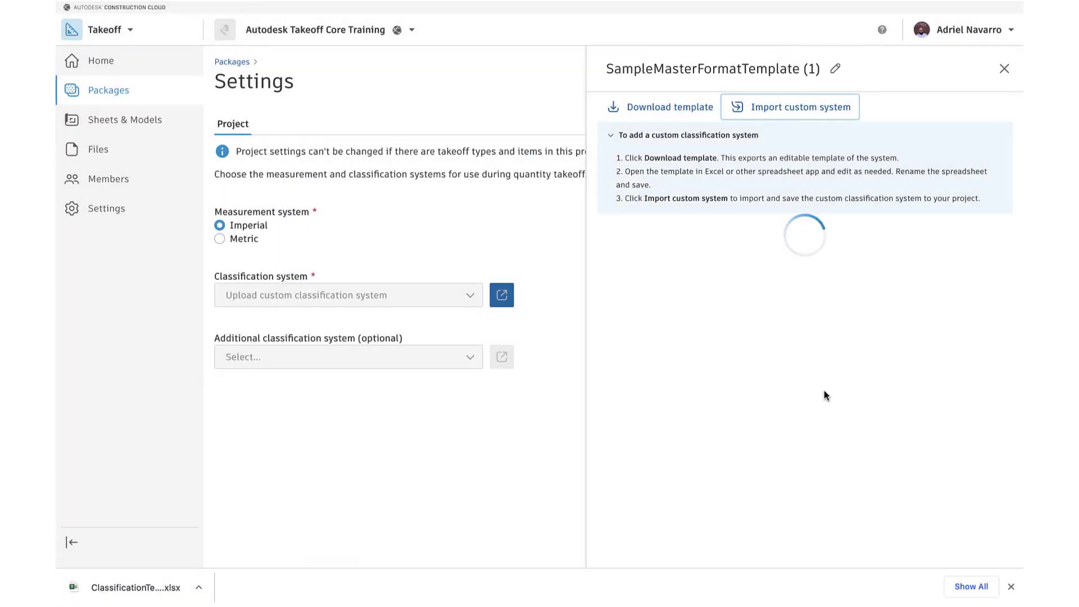
pyautogui.click(954, 108)
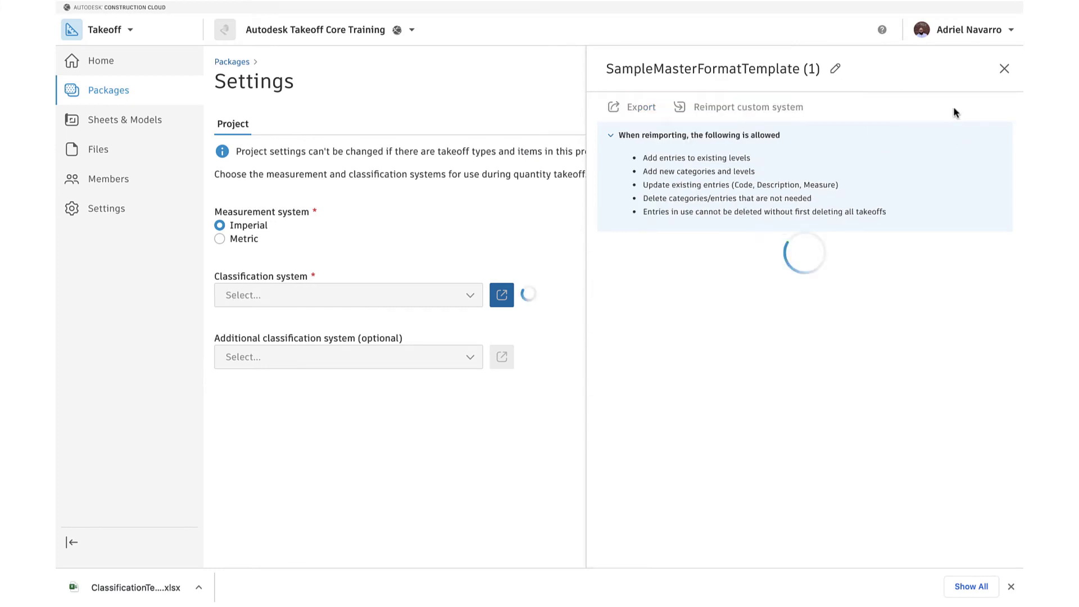
pyautogui.click(1007, 72)
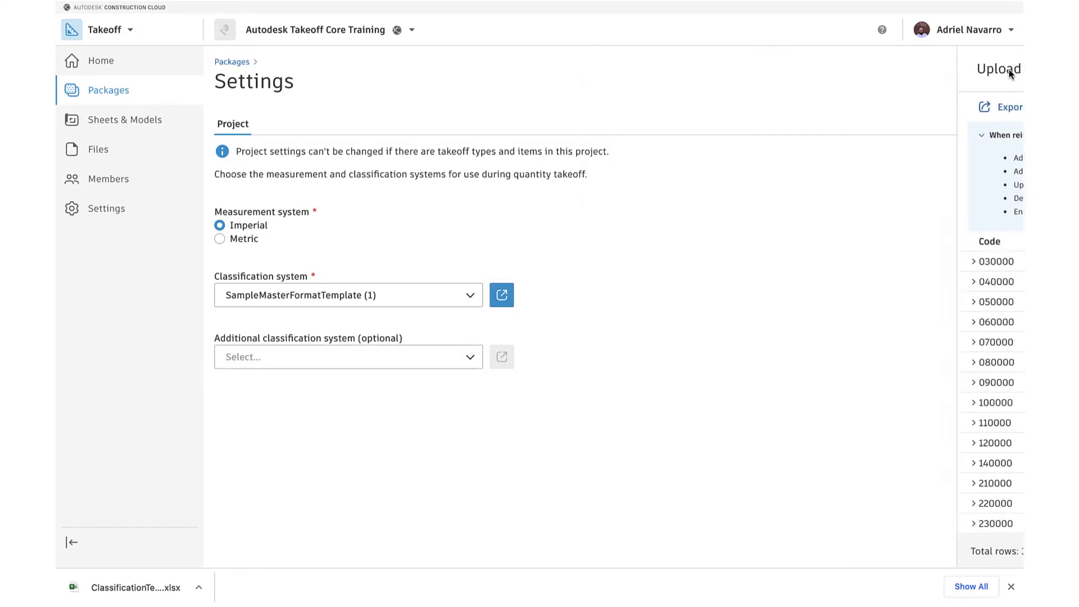
# Upload SampleMasterFormatTemplate (2).xlsx as the additional classification system, save it, and dismiss the browser's download bar.
pyautogui.click(460, 363)
pyautogui.click(305, 407)
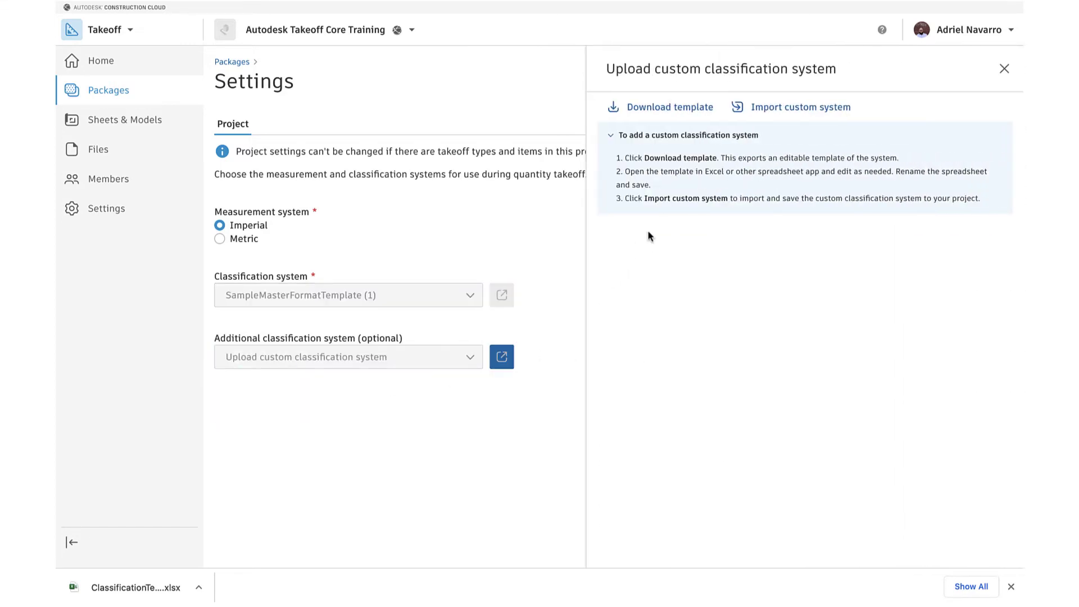
pyautogui.click(776, 106)
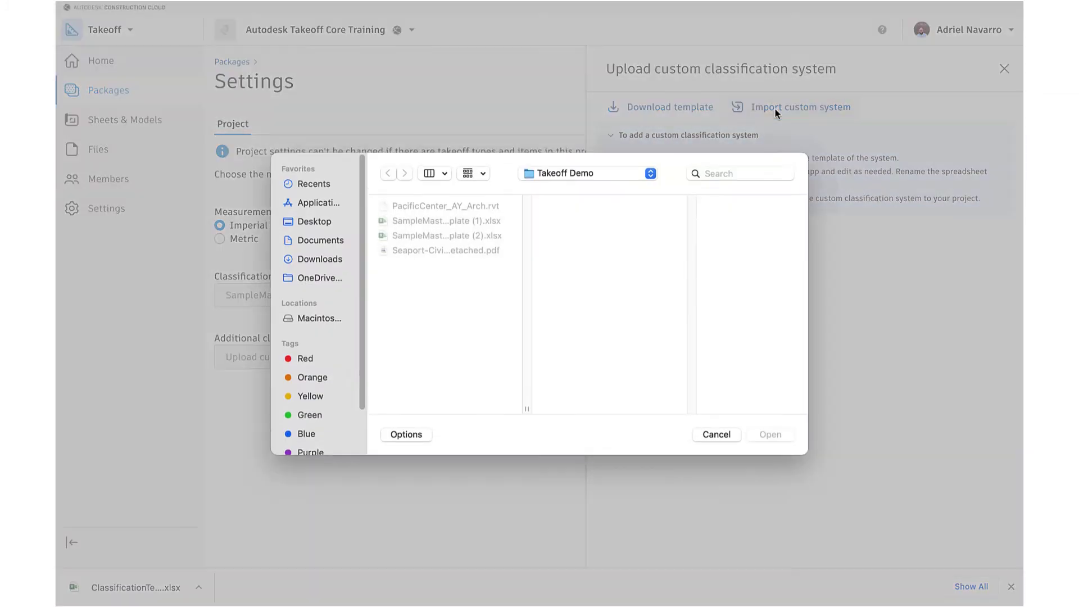
pyautogui.click(447, 236)
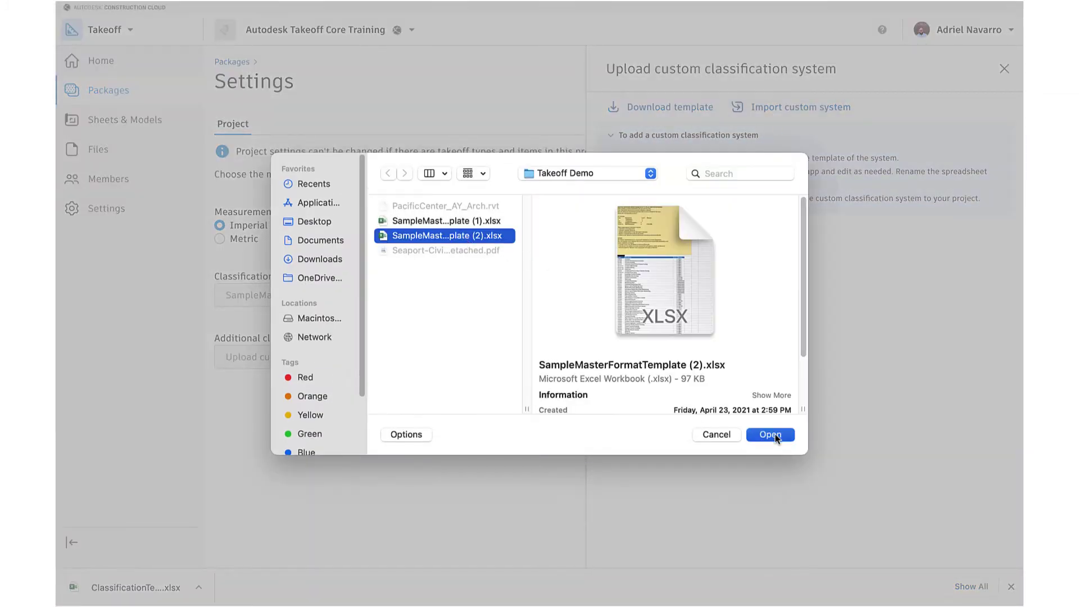
pyautogui.click(771, 435)
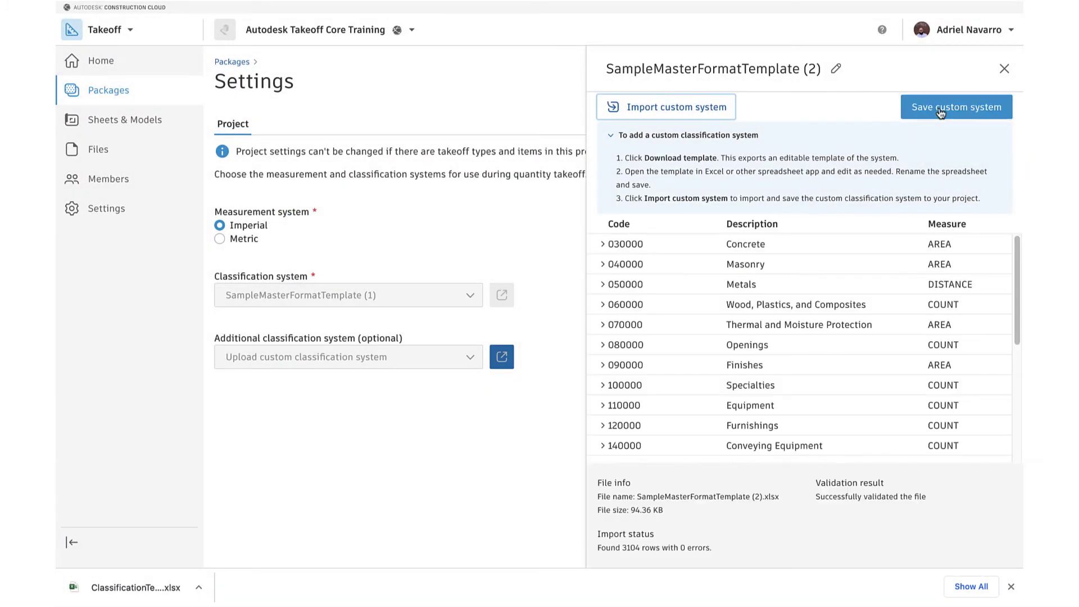
pyautogui.click(940, 112)
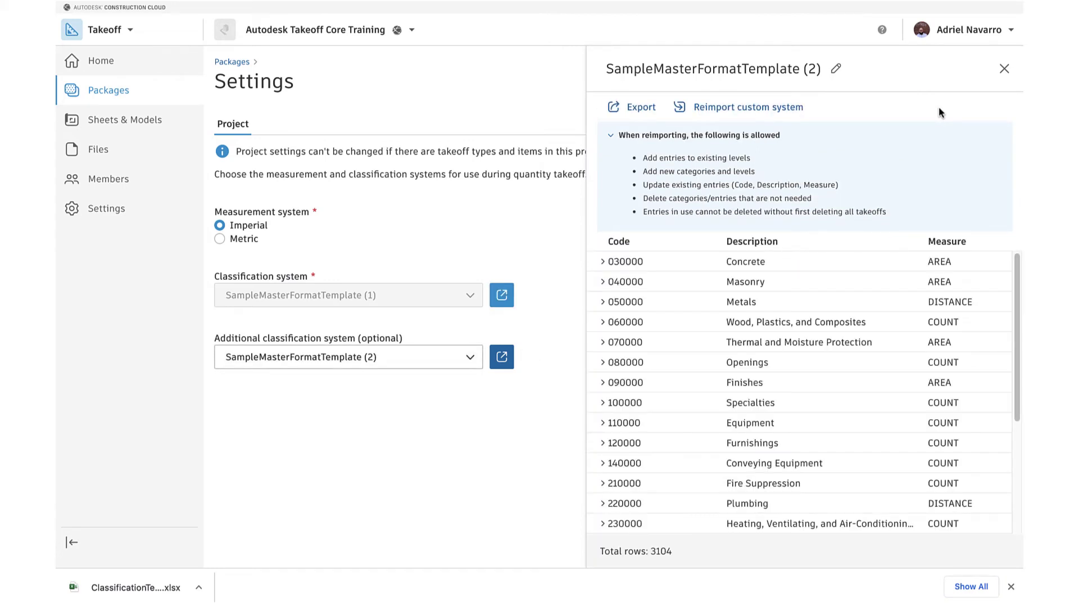
pyautogui.click(1005, 71)
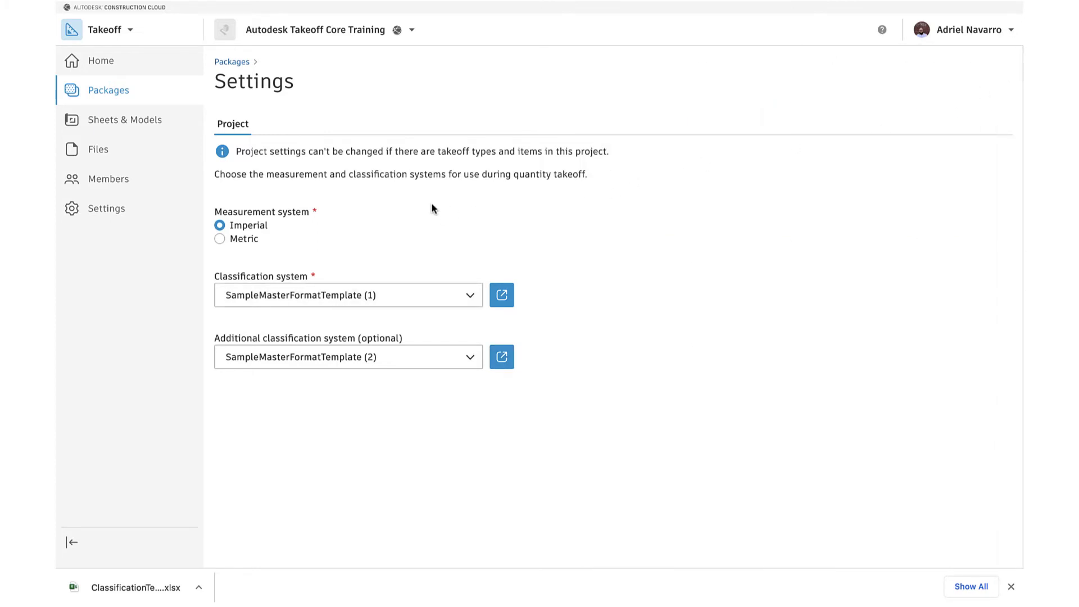
pyautogui.click(1010, 588)
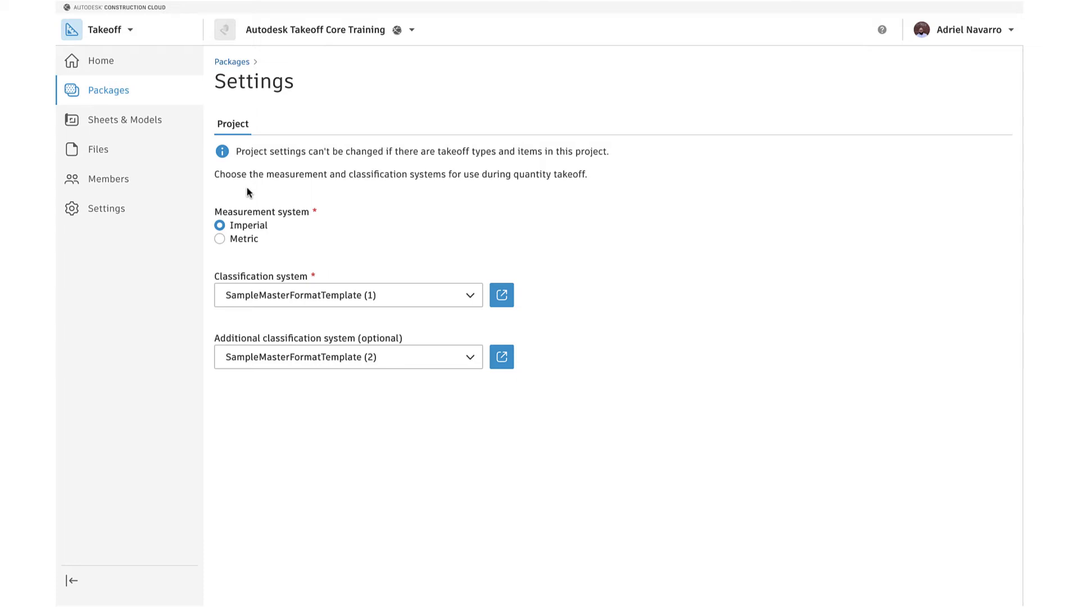
# Start a 2D sheet upload, add Seaport-Civic-Center_All_ARCH_detached.pdf from the computer, and proceed to the version set.
pyautogui.click(133, 123)
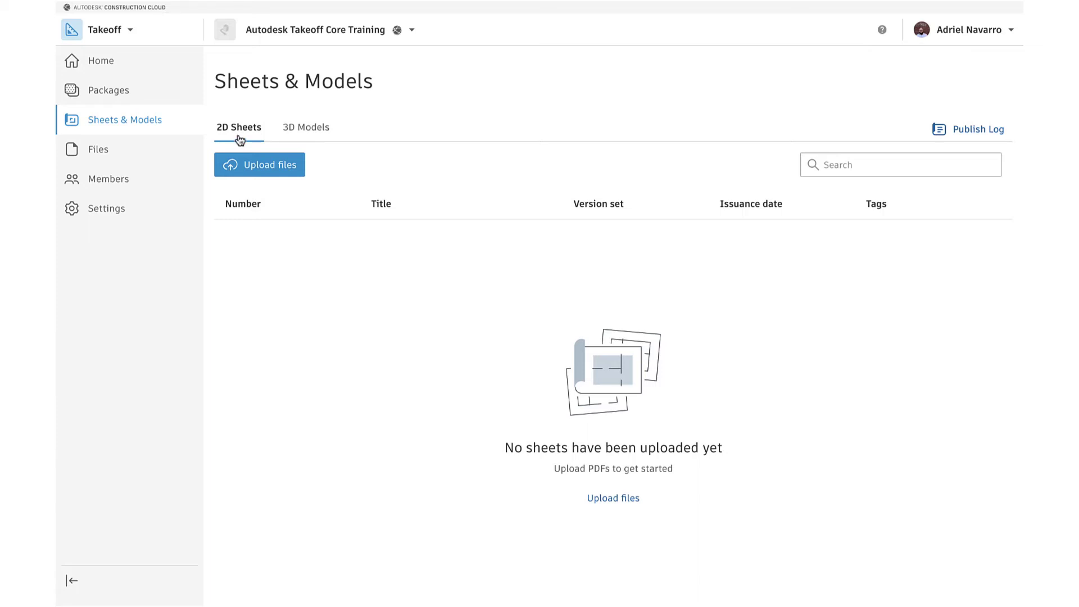
pyautogui.click(254, 167)
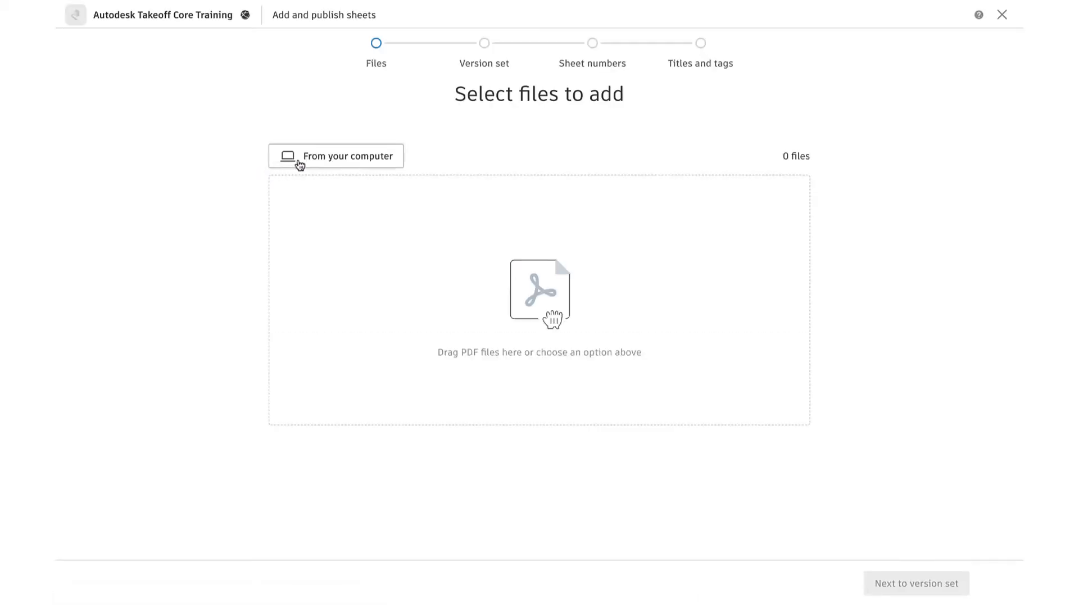
pyautogui.click(300, 163)
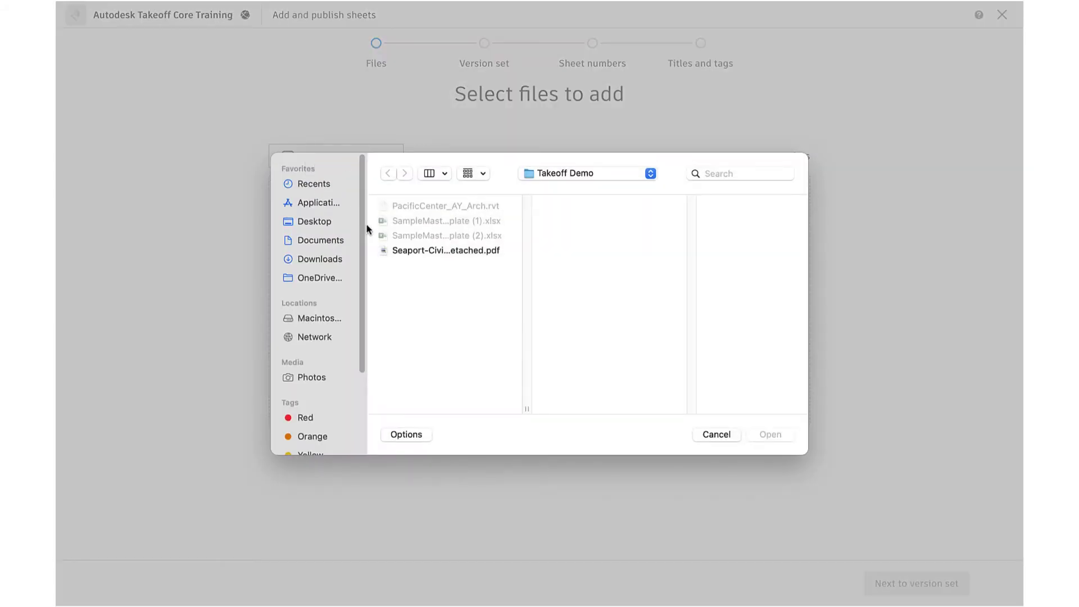
pyautogui.click(427, 251)
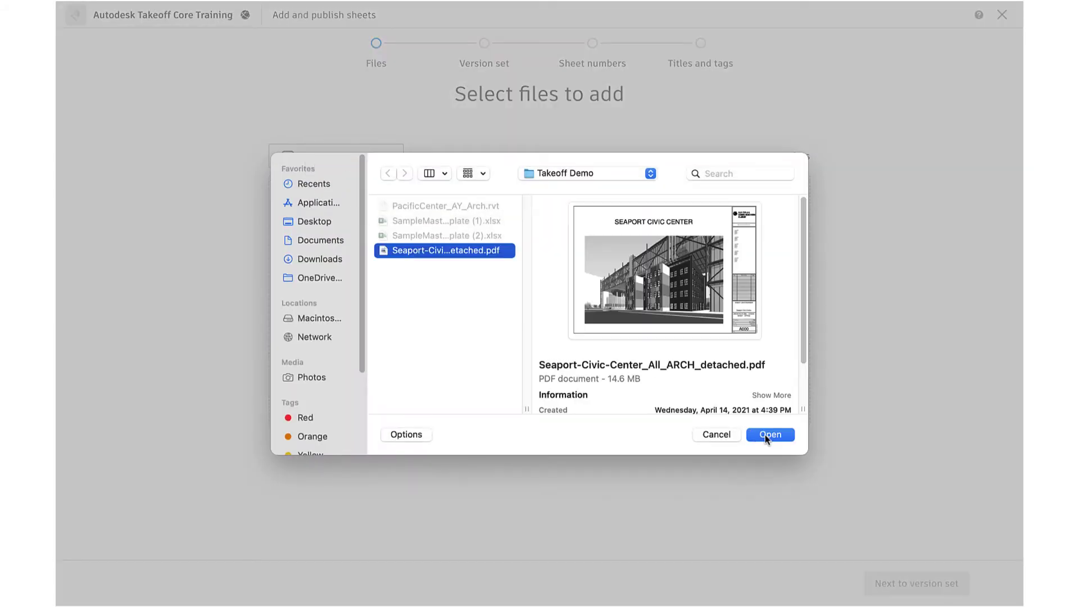
pyautogui.click(768, 435)
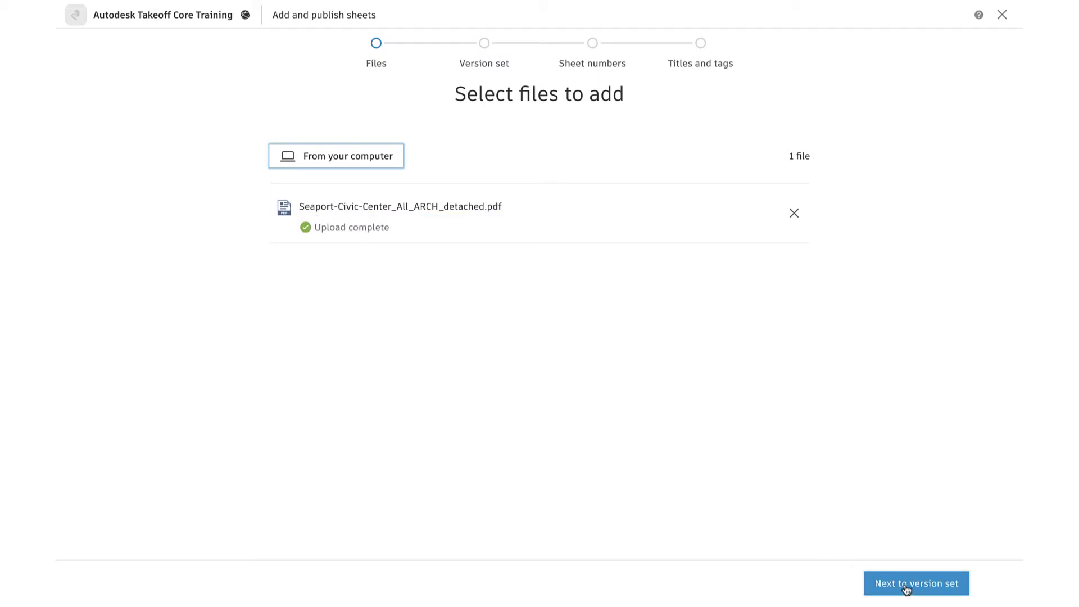
pyautogui.click(906, 588)
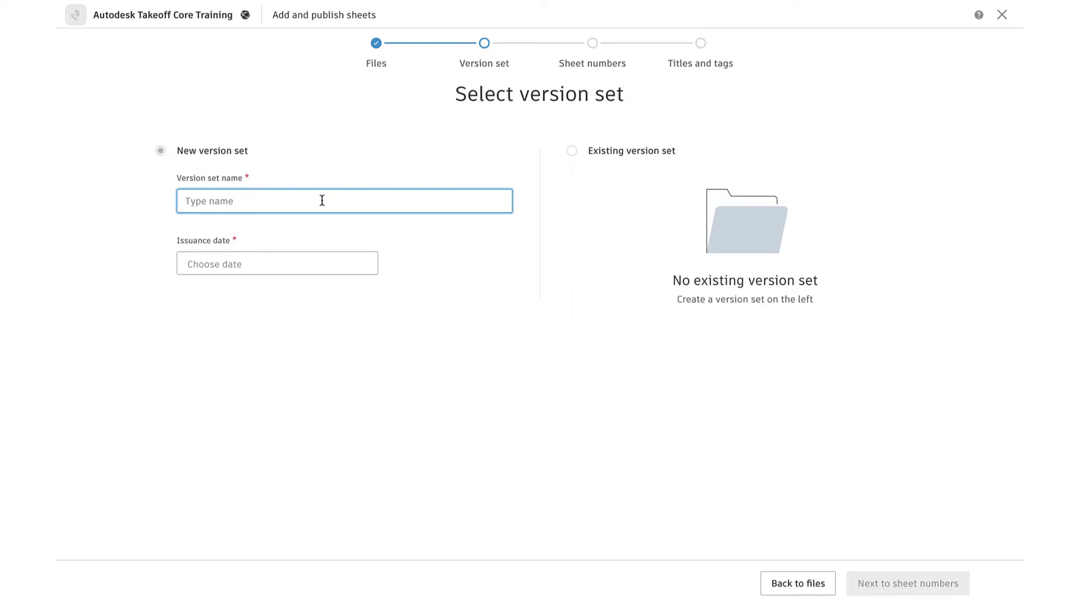
# Create a new version set named IFC with issuance date April 26, 2021, and proceed to sheet numbers.
pyautogui.write('IFC')
pyautogui.click(268, 265)
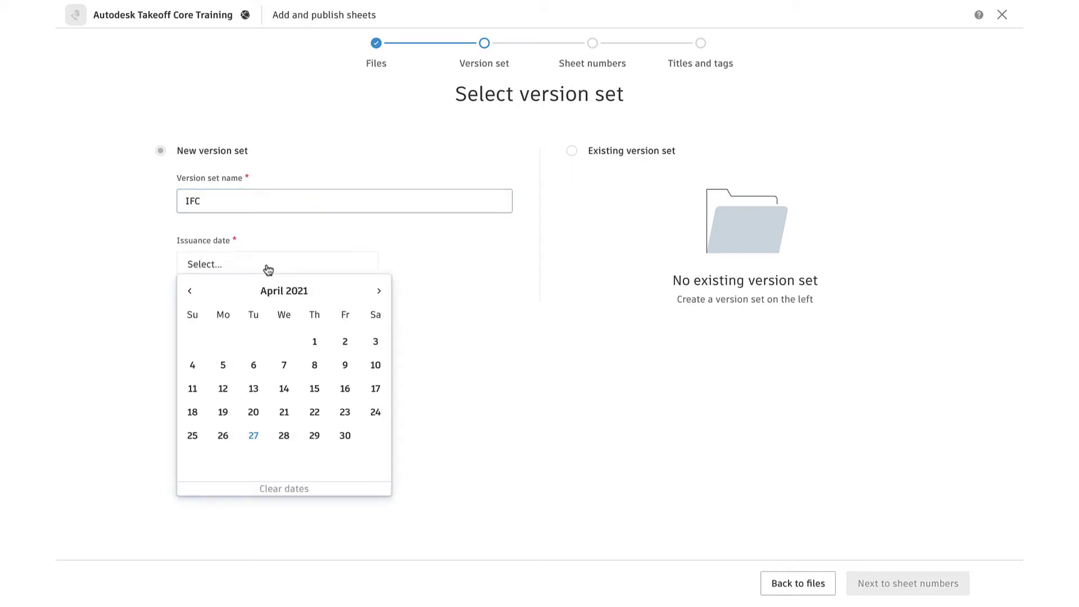
pyautogui.click(223, 436)
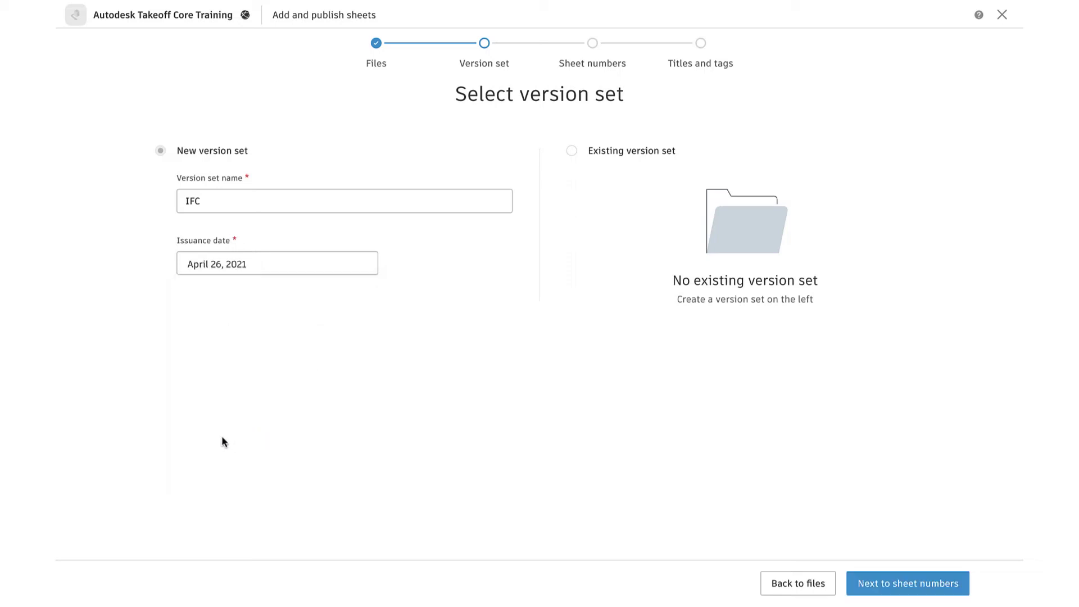
pyautogui.click(893, 587)
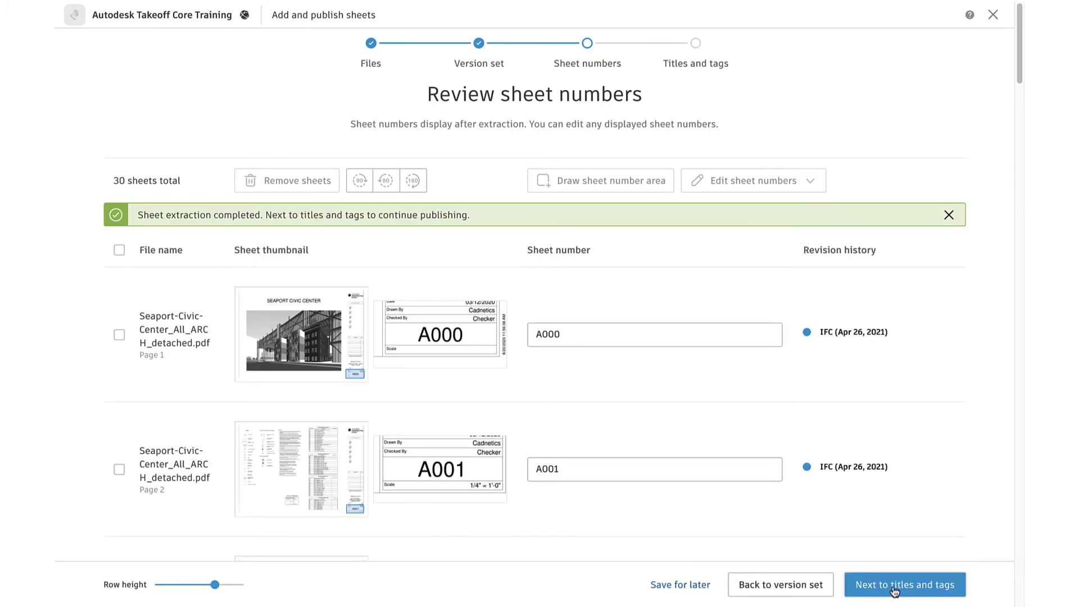
# Review the extracted sheet numbers against the title block thumbnails of the uploaded sheets.
pyautogui.scroll(-12, 894, 592)
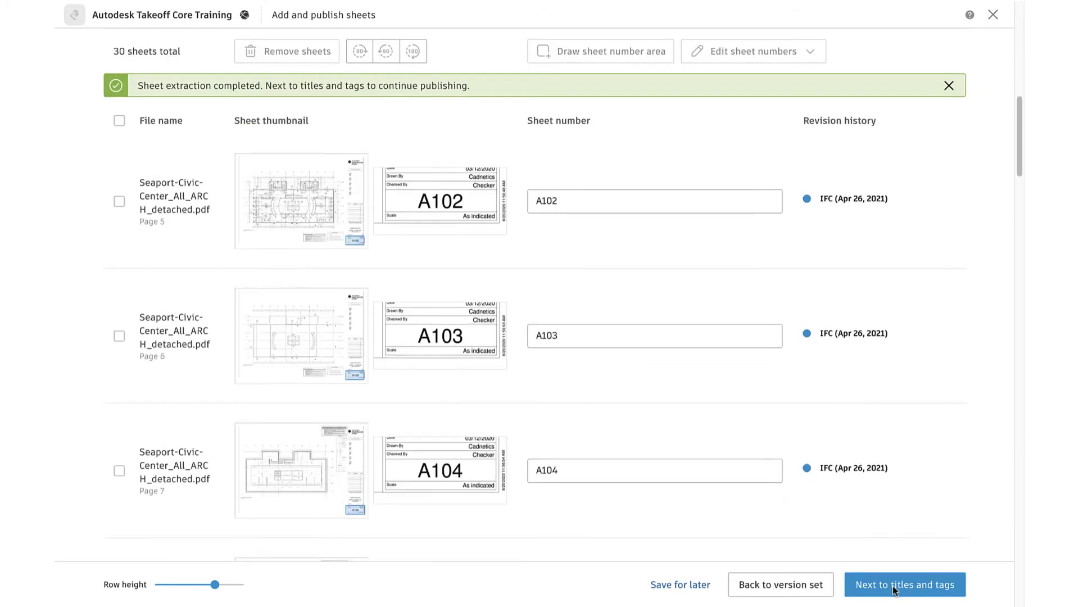
pyautogui.scroll(12, 894, 592)
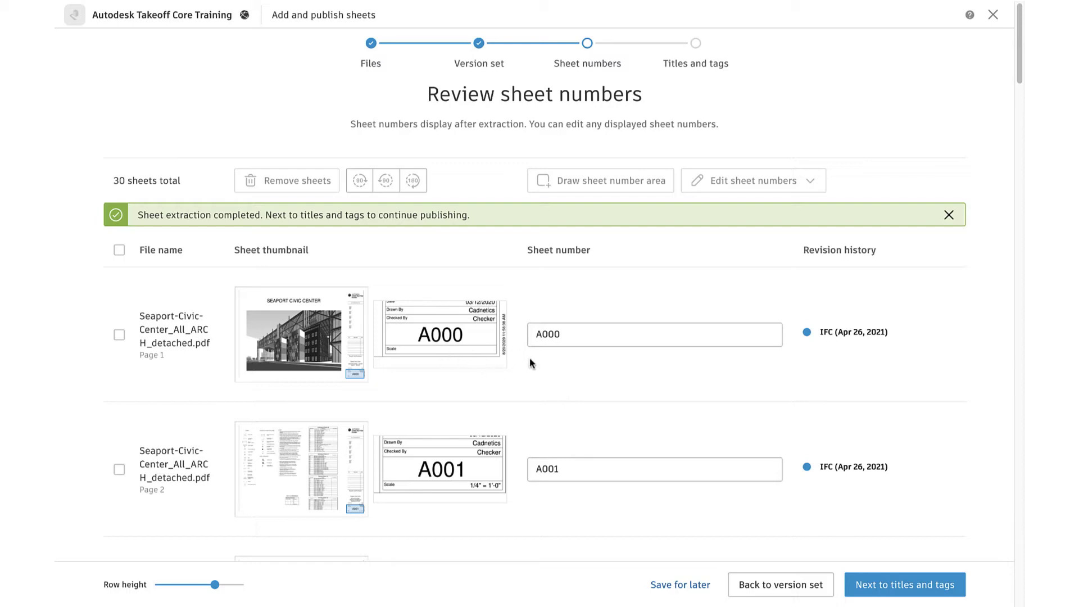
pyautogui.scroll(-1, 512, 368)
pyautogui.scroll(-5, 513, 368)
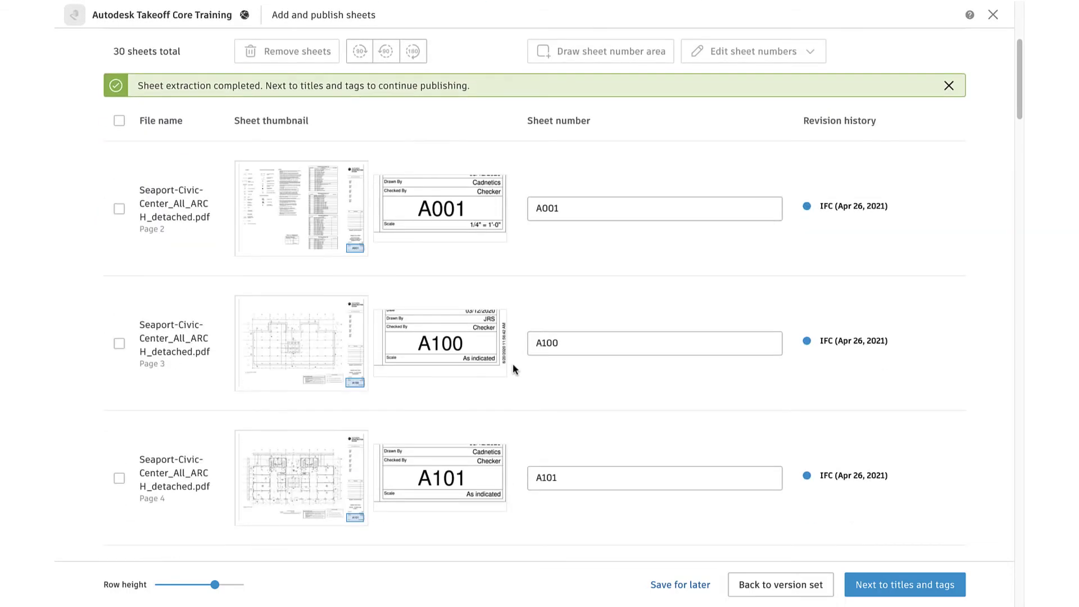
pyautogui.scroll(4, 513, 369)
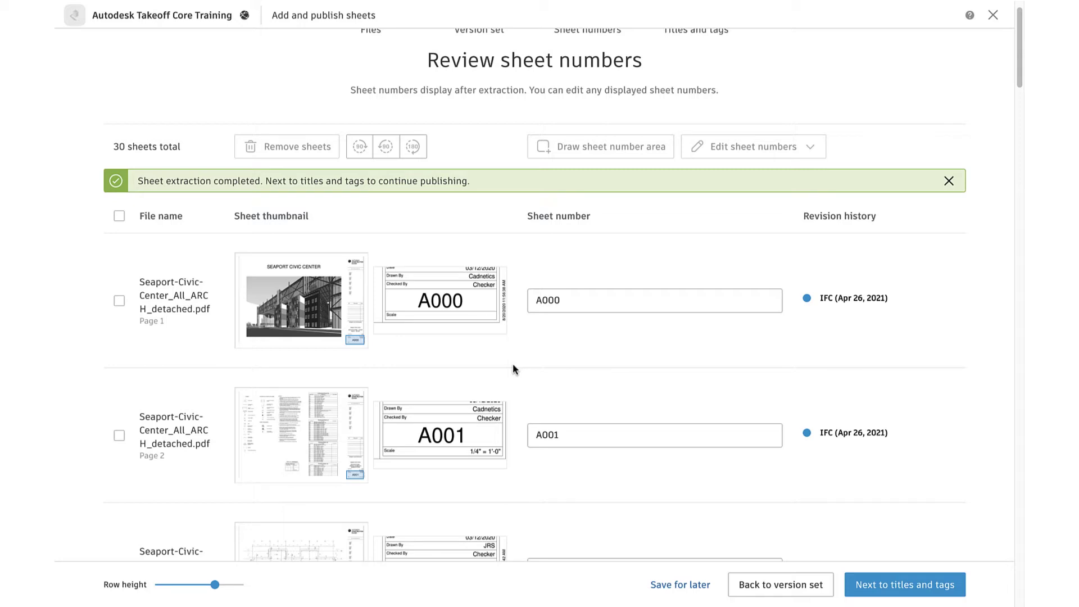
# Clear the digits in the page 1 sheet number and re-enter it as A000.
pyautogui.click(574, 301)
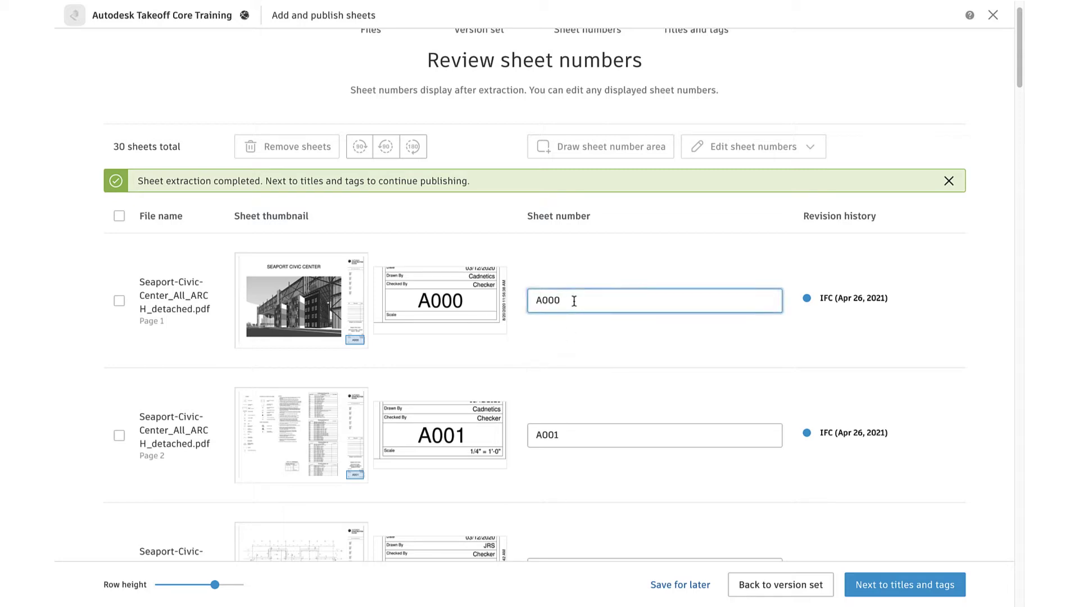
pyautogui.press('BackSpace')
pyautogui.press('BackSpace')
pyautogui.press('BackSpace')
pyautogui.write('000')
pyautogui.click(517, 354)
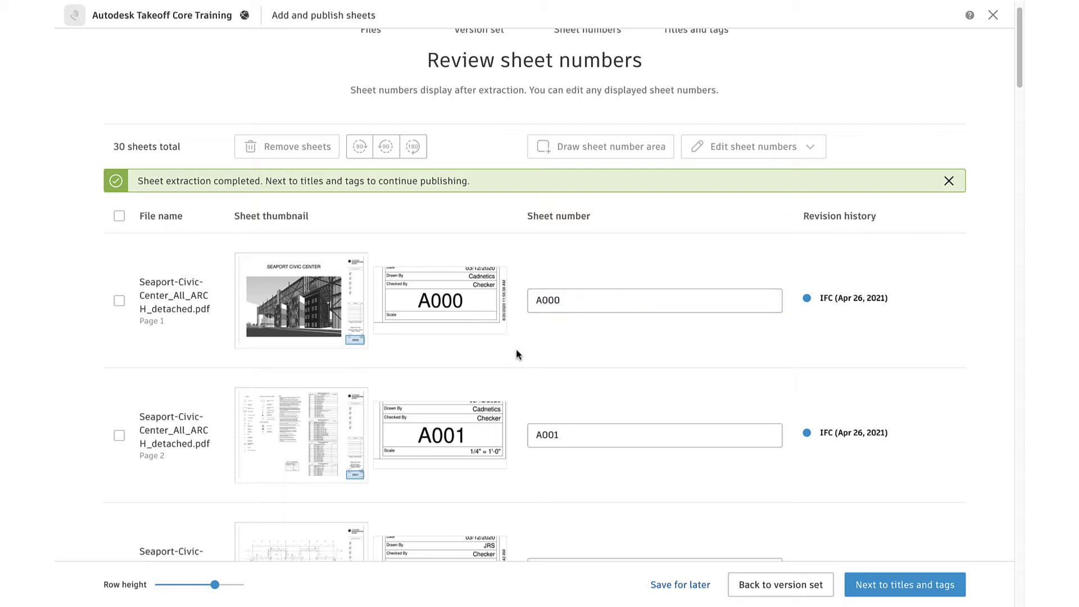
# Select the page 1 and 2 sheets, draw a sheet number area around A000 in the title block, and save it.
pyautogui.click(119, 302)
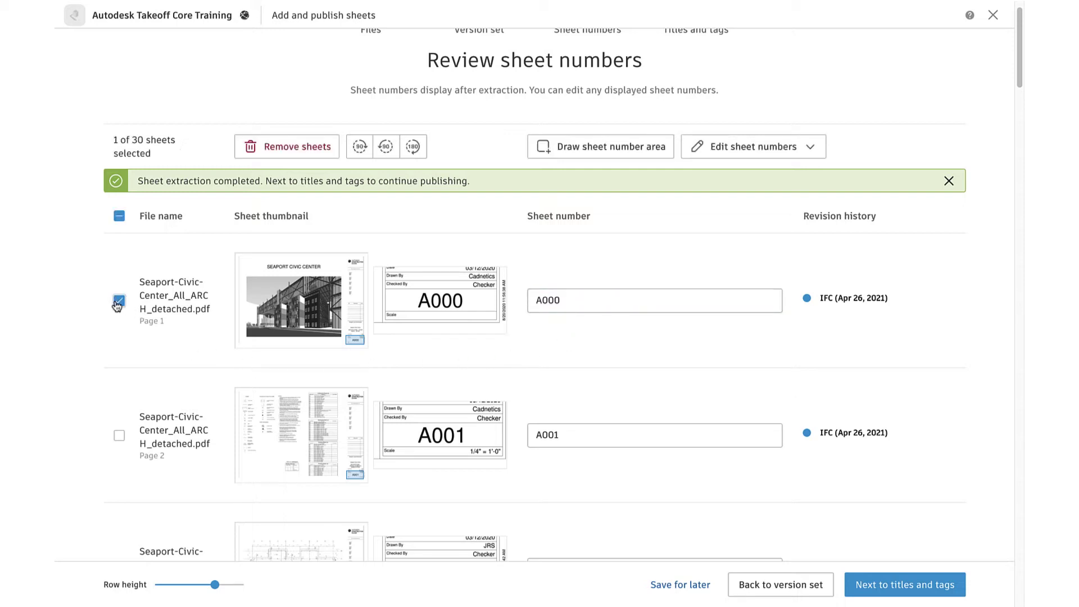
pyautogui.click(119, 437)
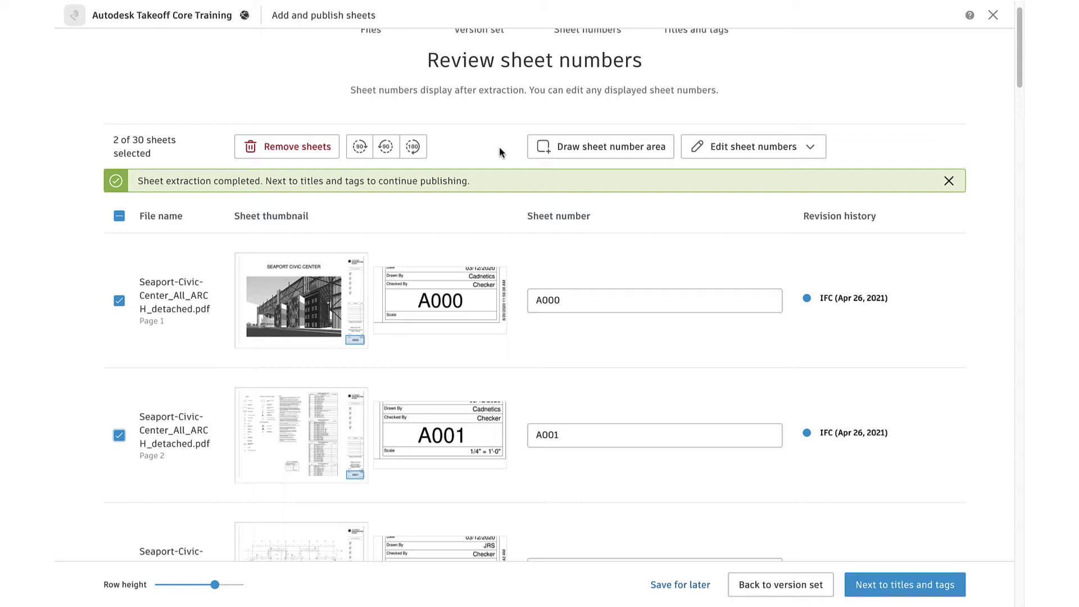
pyautogui.click(607, 154)
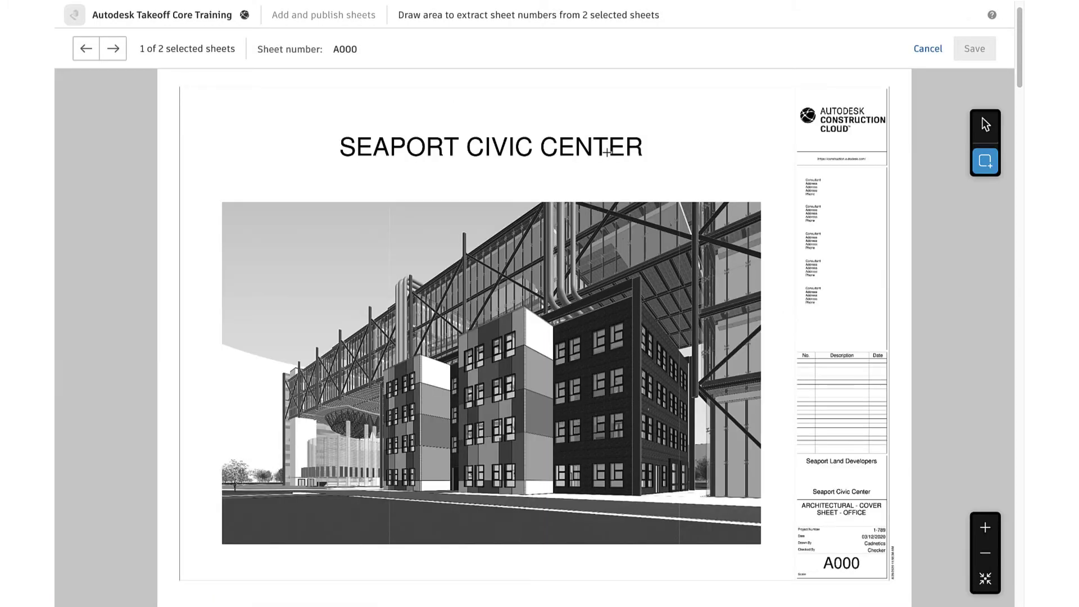
pyautogui.scroll(3, 832, 453)
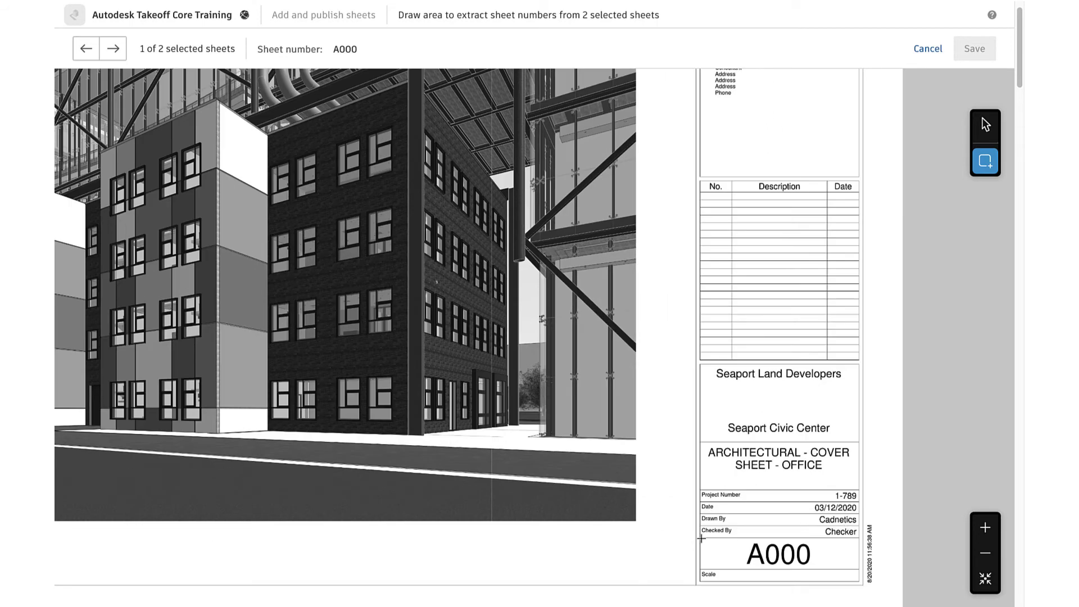
pyautogui.moveTo(701, 539); pyautogui.dragTo(858, 569)
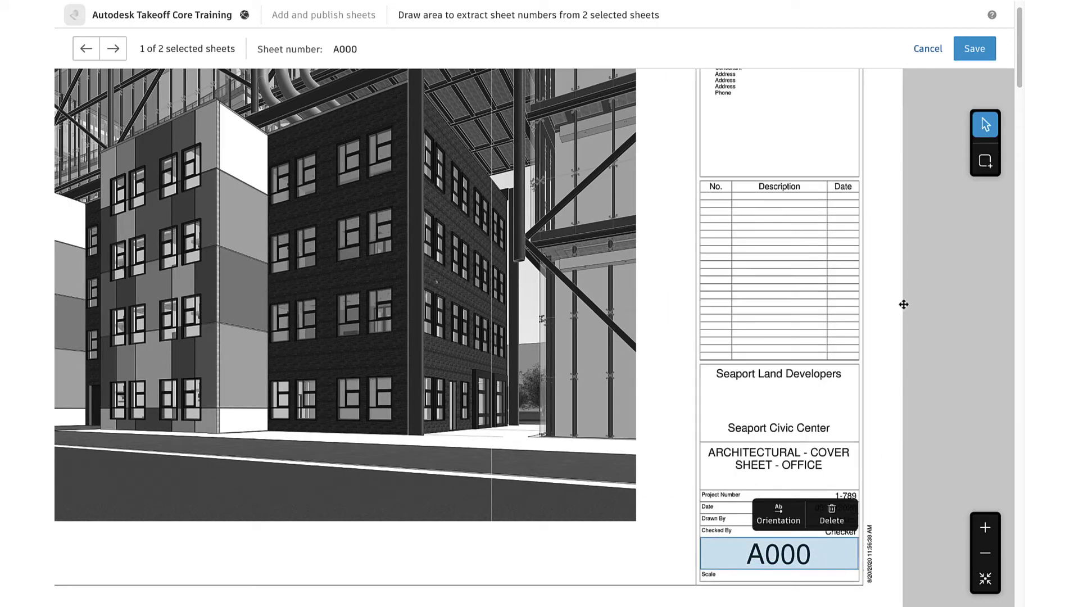
pyautogui.click(972, 52)
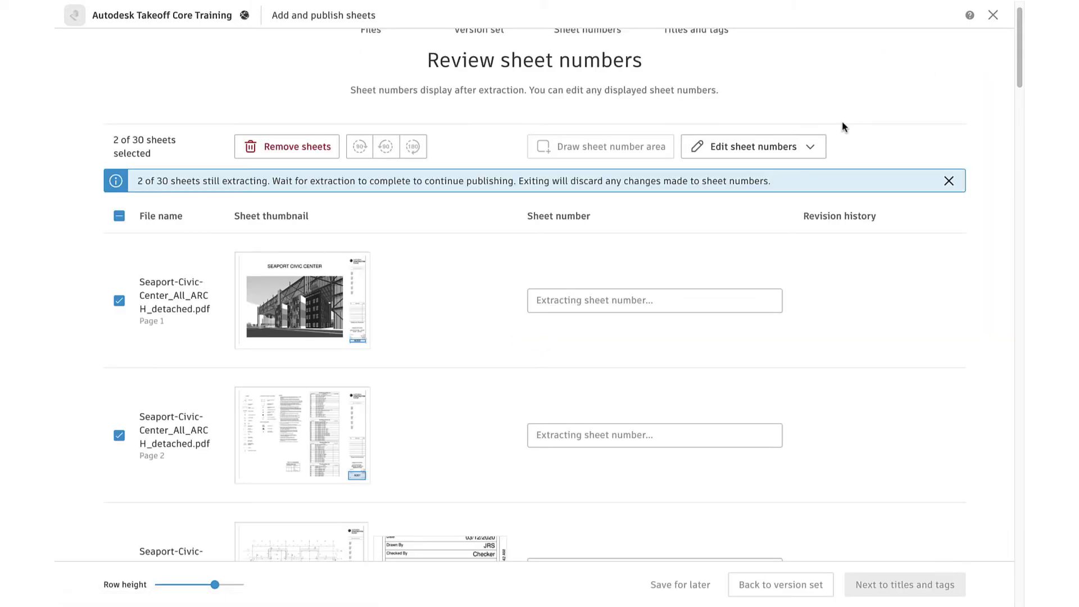
# Examine the rule types available for editing the selected sheets' numbers, and close the rules dialog without applying any.
pyautogui.click(812, 149)
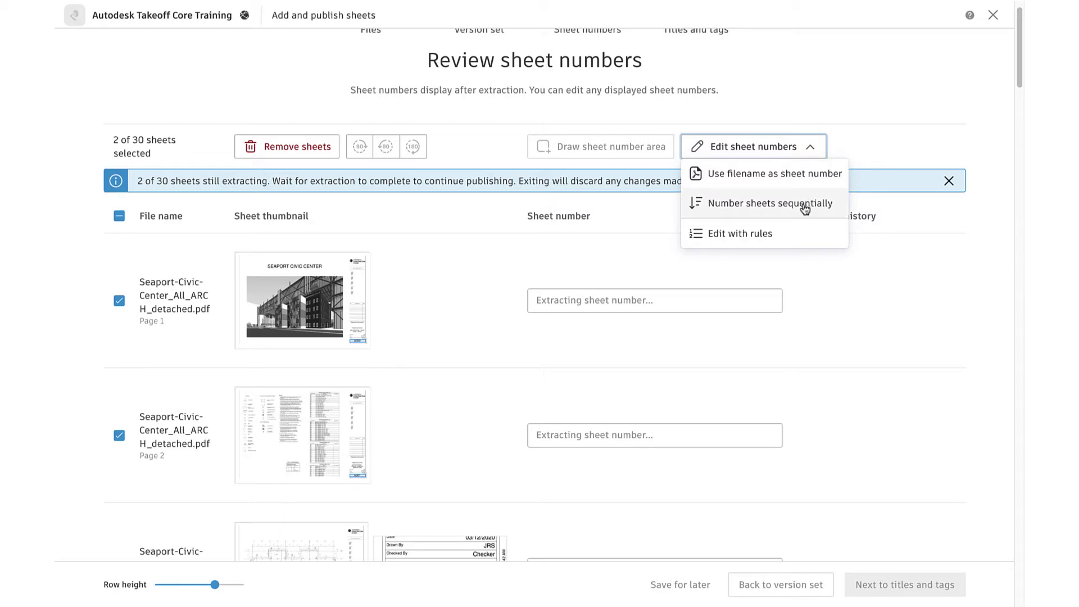
pyautogui.click(788, 236)
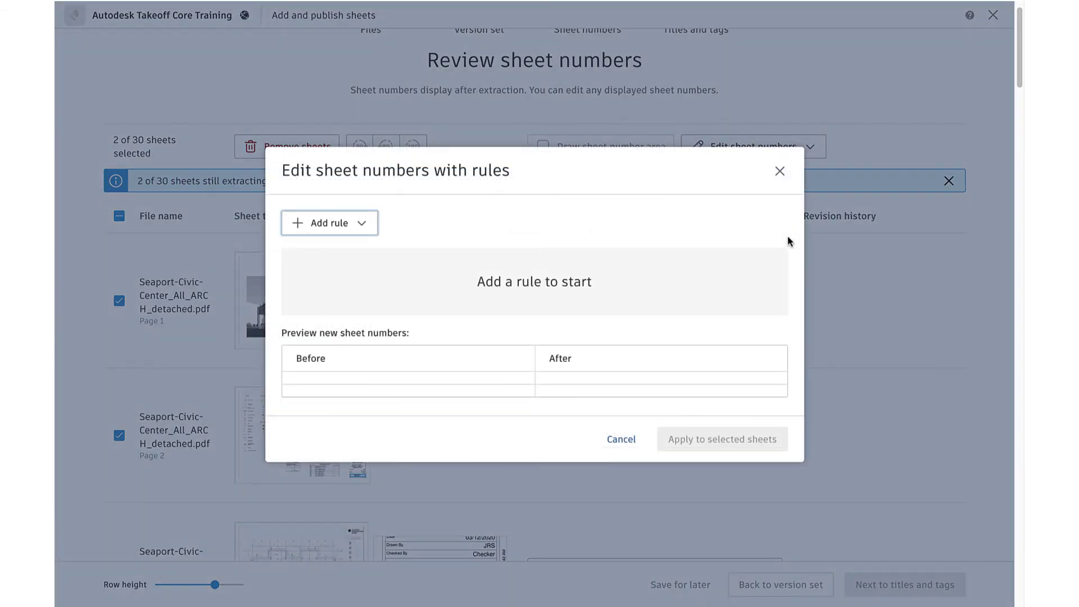
pyautogui.click(371, 224)
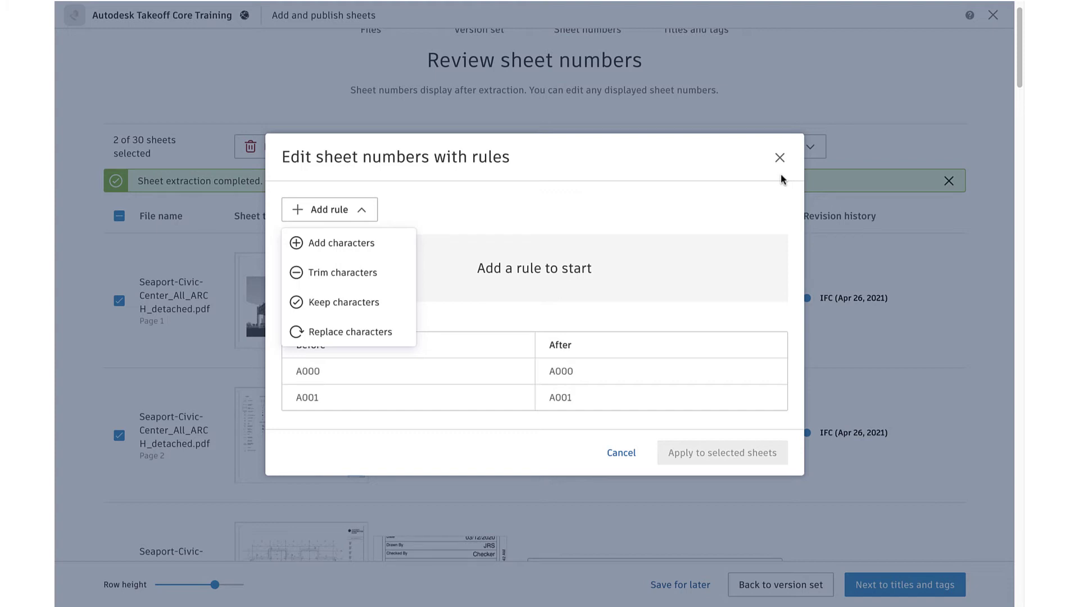
pyautogui.click(780, 159)
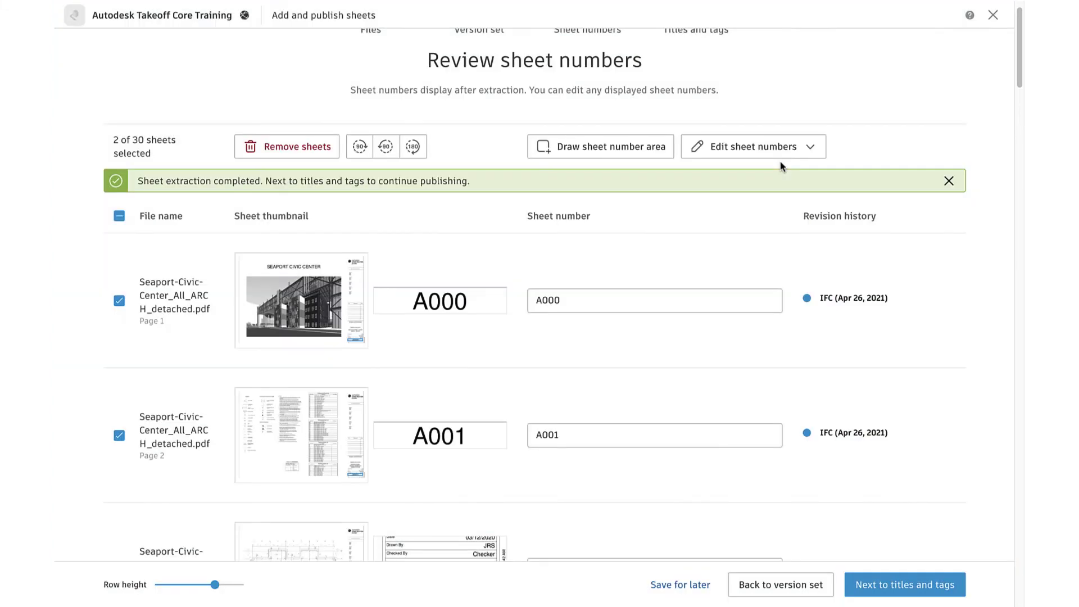
# Proceed to titles and tags and review the sheet titles and tags against the thumbnails.
pyautogui.click(894, 588)
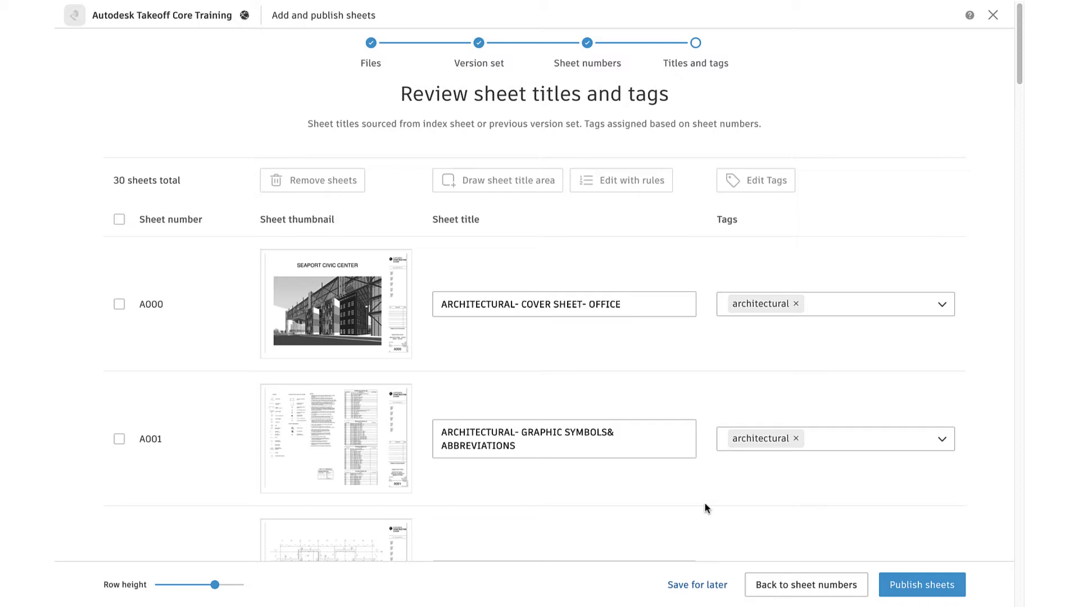
pyautogui.scroll(-8, 706, 507)
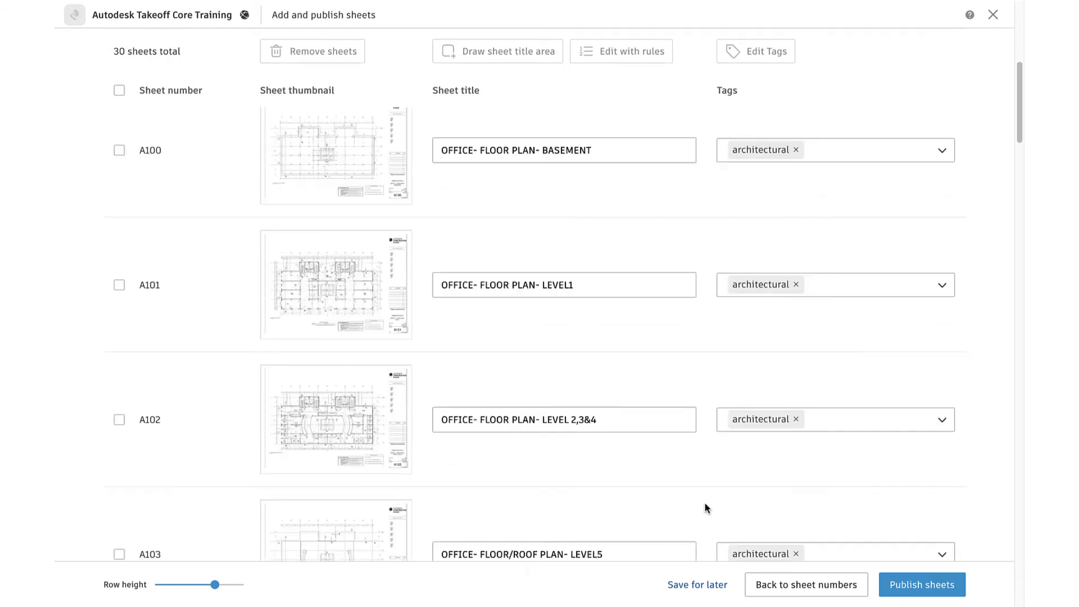
pyautogui.scroll(-10, 707, 508)
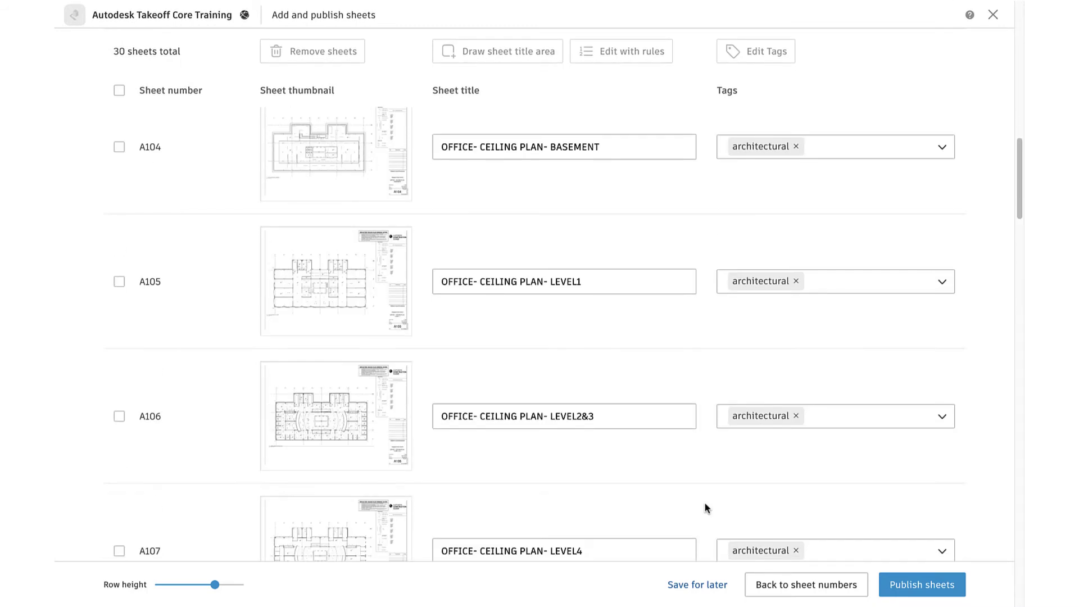
pyautogui.scroll(20, 706, 508)
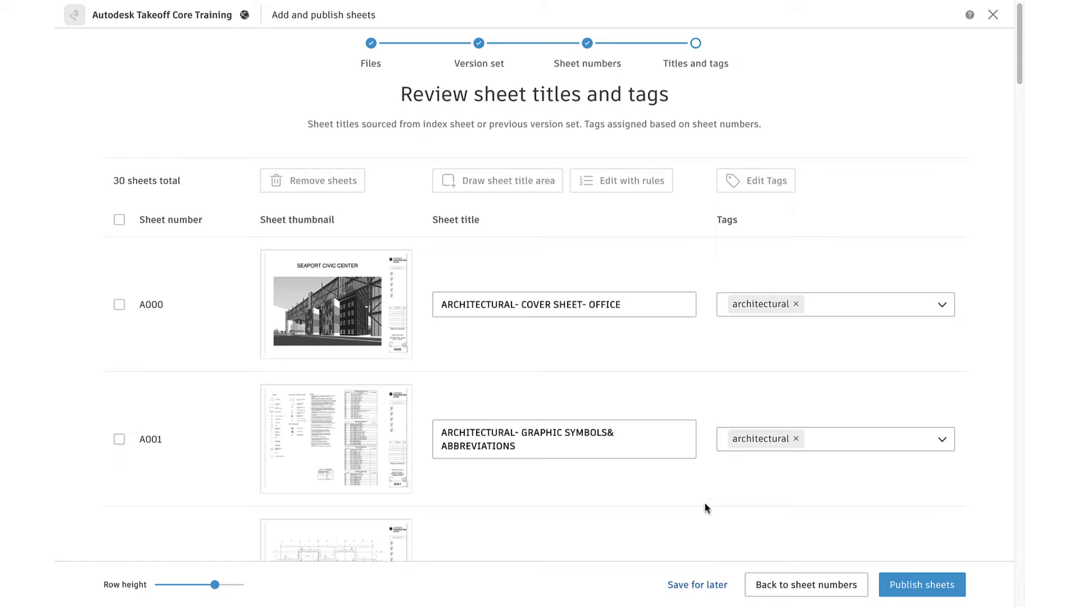
# Insert a space before the ampersand in the A001 sheet title and re-enter the final letters CE of the A000 title.
pyautogui.click(607, 432)
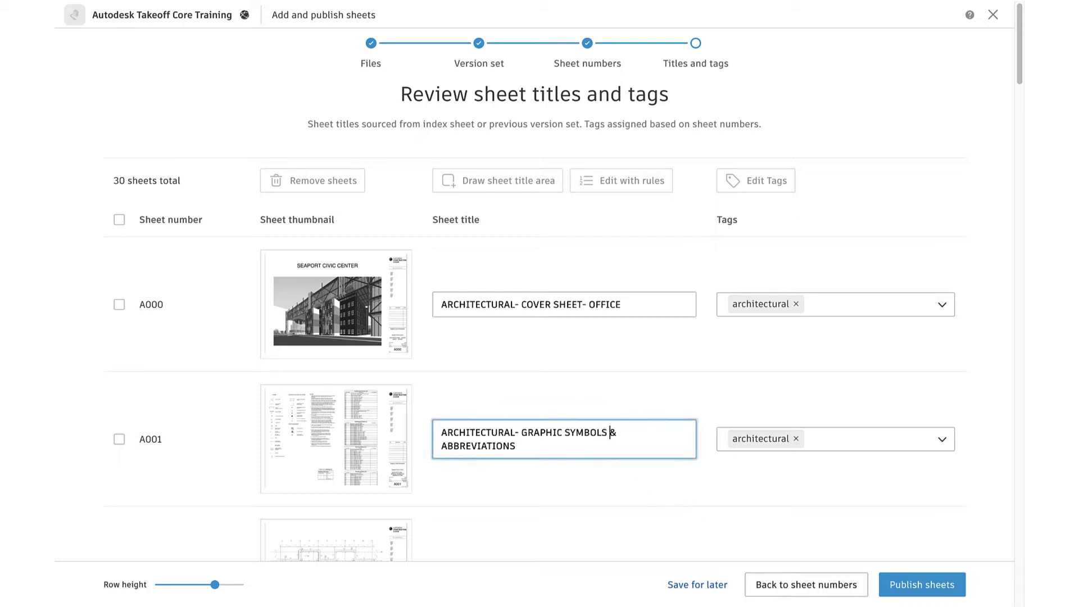
pyautogui.click(627, 304)
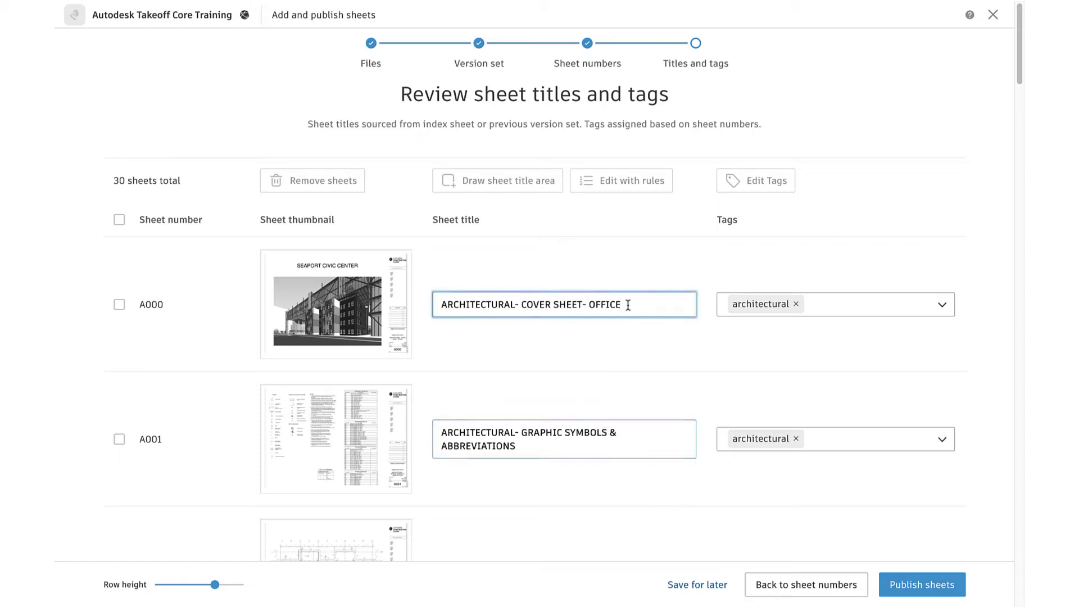
pyautogui.press('BackSpace')
pyautogui.press('BackSpace')
pyautogui.write('CE')
pyautogui.click(525, 349)
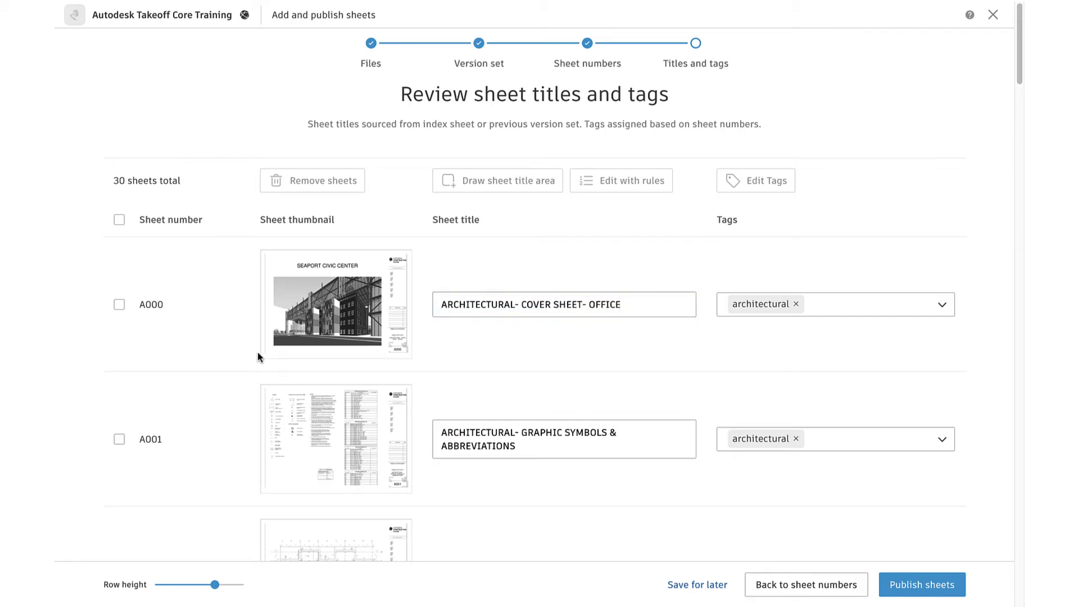
pyautogui.click(119, 305)
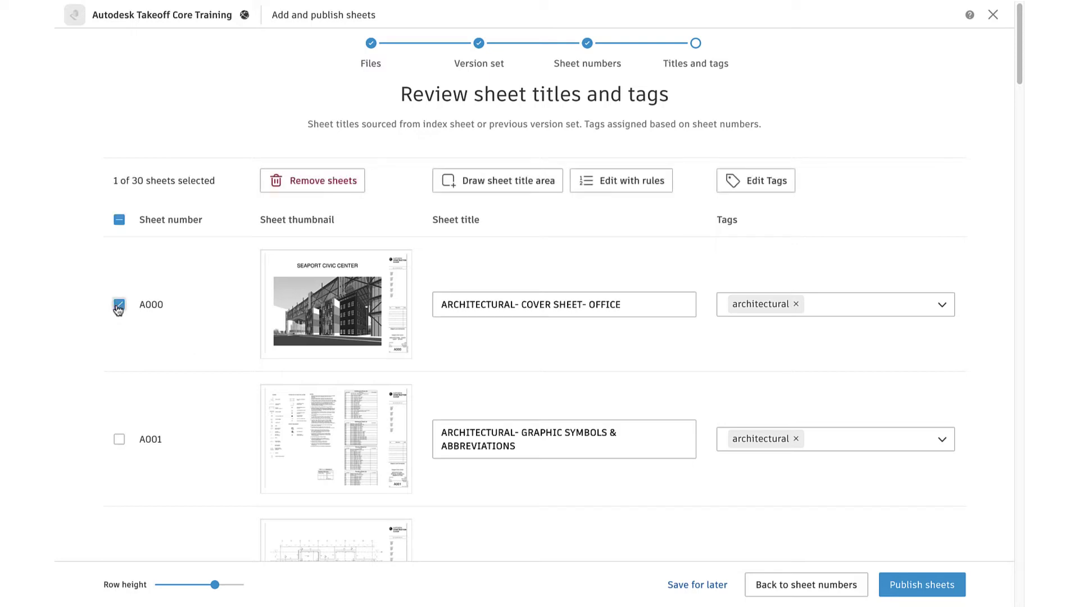
pyautogui.click(119, 439)
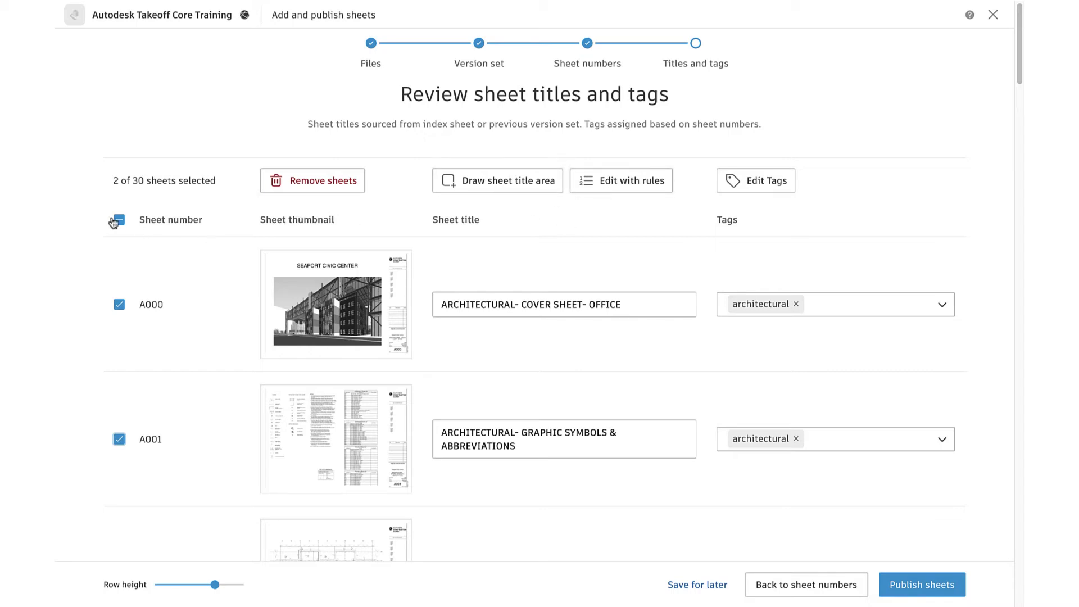
pyautogui.click(119, 221)
pyautogui.click(120, 221)
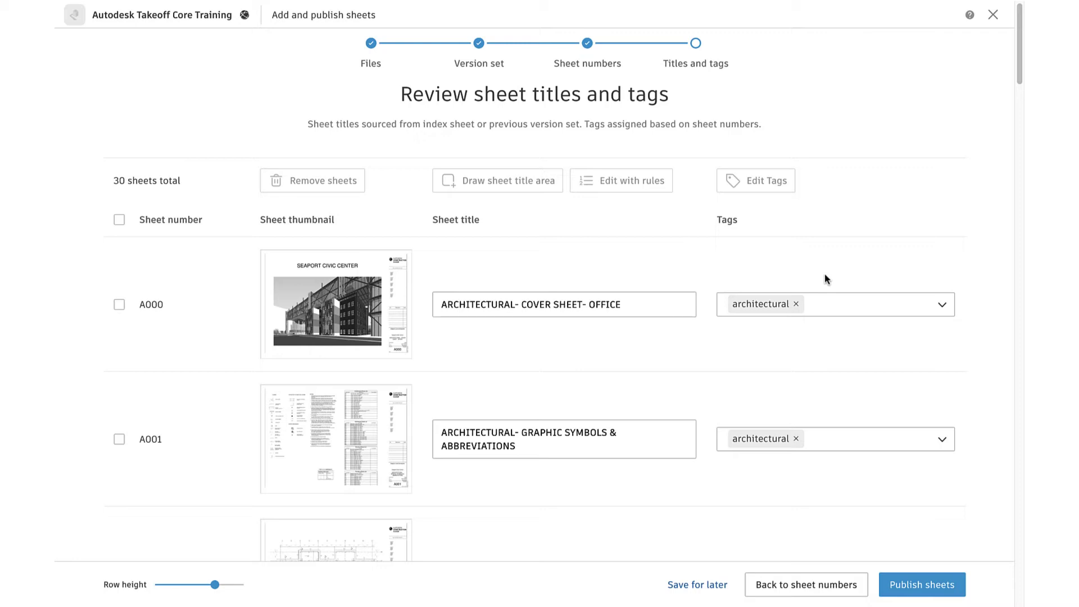
# Create a tag named "cover sheet" and assign it to sheet A000 alongside its architectural tag.
pyautogui.scroll(-1, 825, 275)
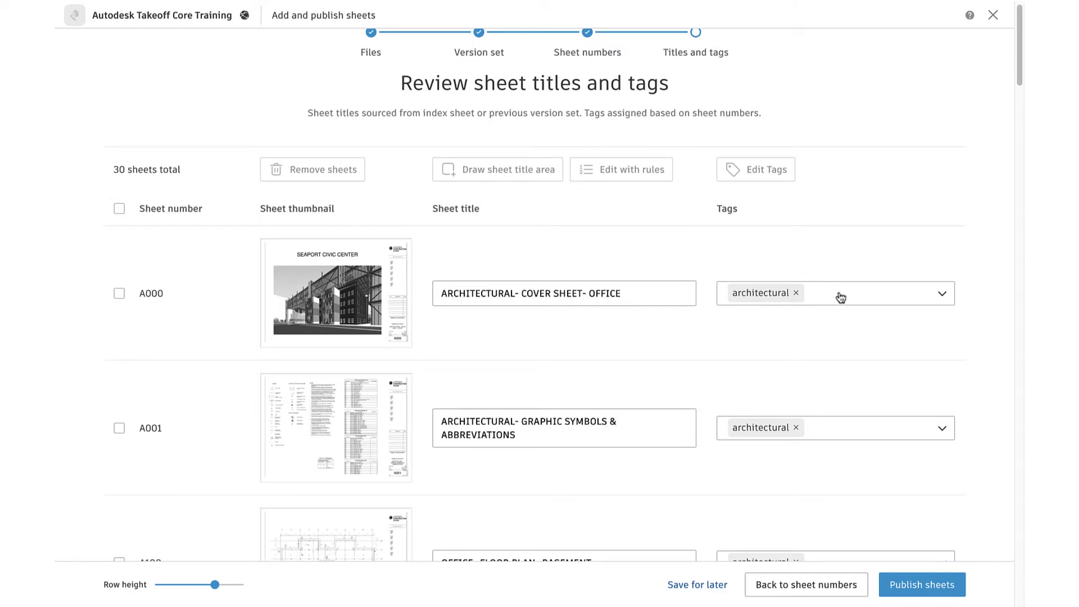
pyautogui.click(841, 295)
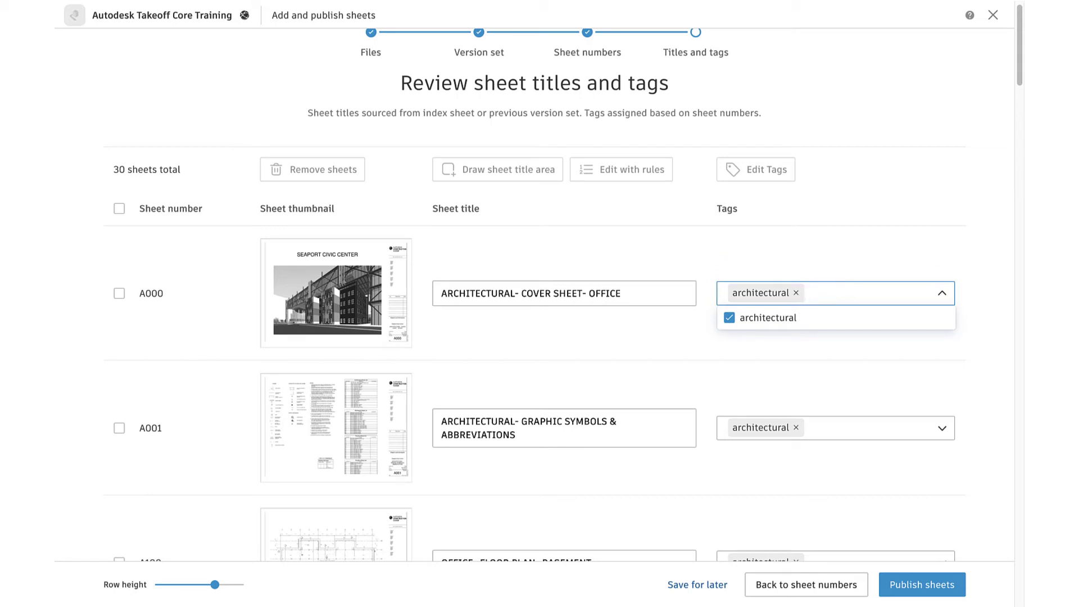
pyautogui.write('cover sheet')
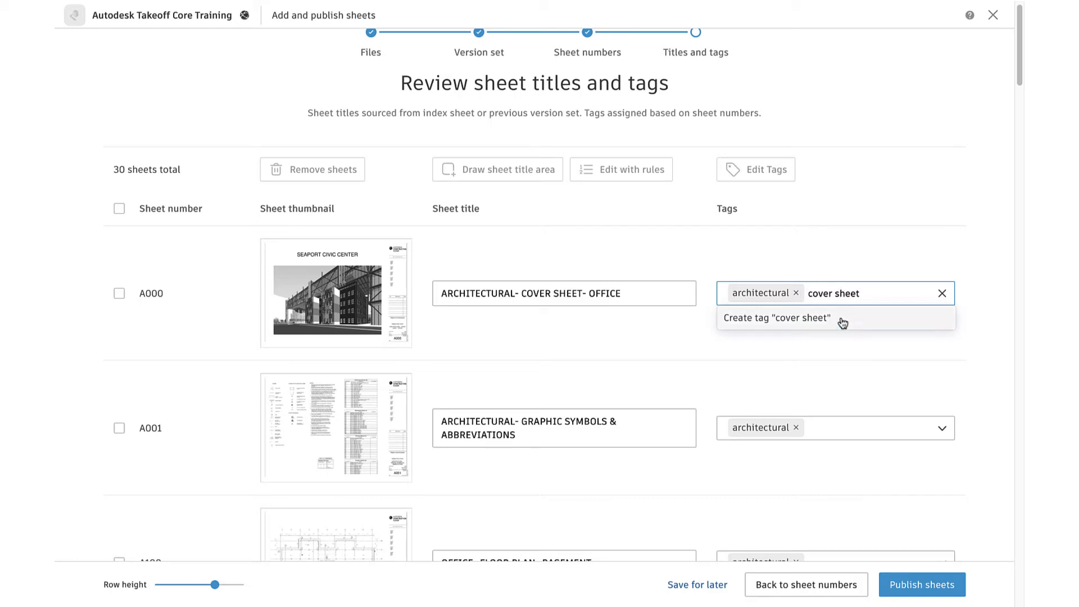
pyautogui.click(775, 318)
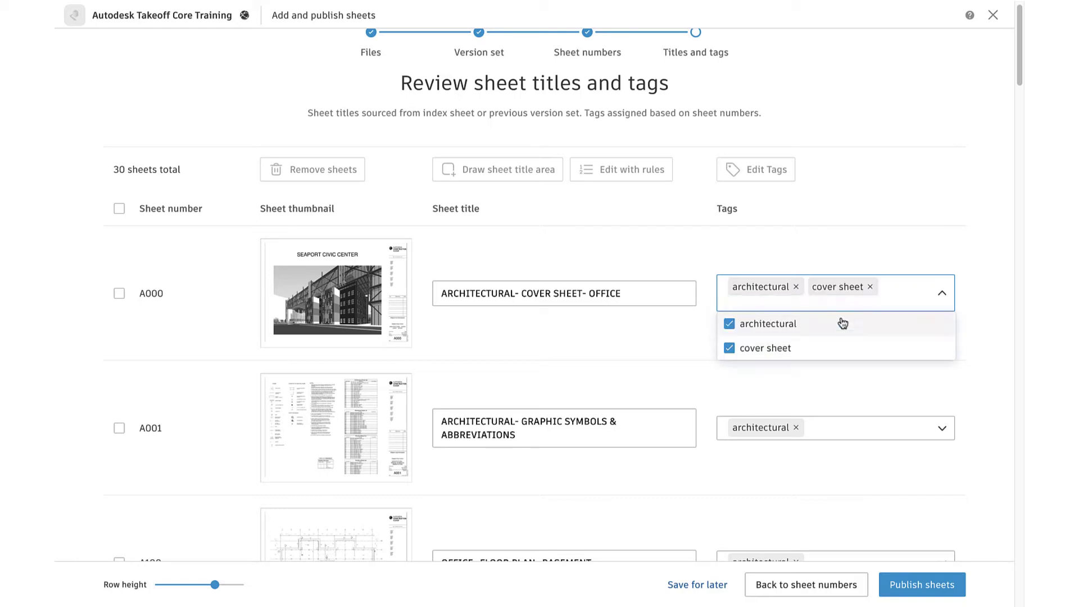
pyautogui.click(859, 267)
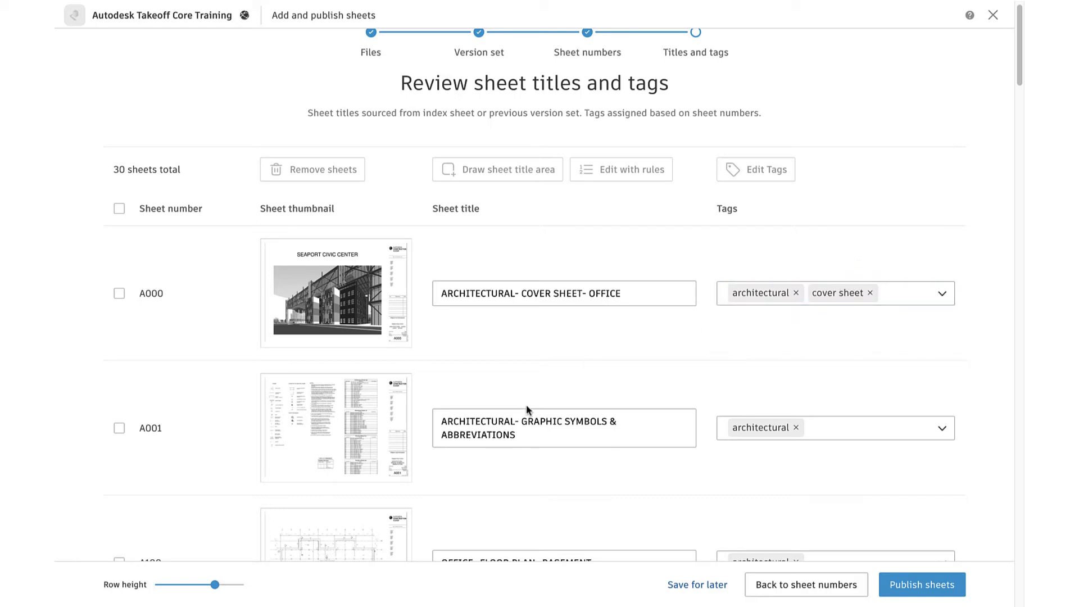
# Reduce the row height of the sheet list and publish the sheets.
pyautogui.moveTo(215, 585); pyautogui.dragTo(172, 586)
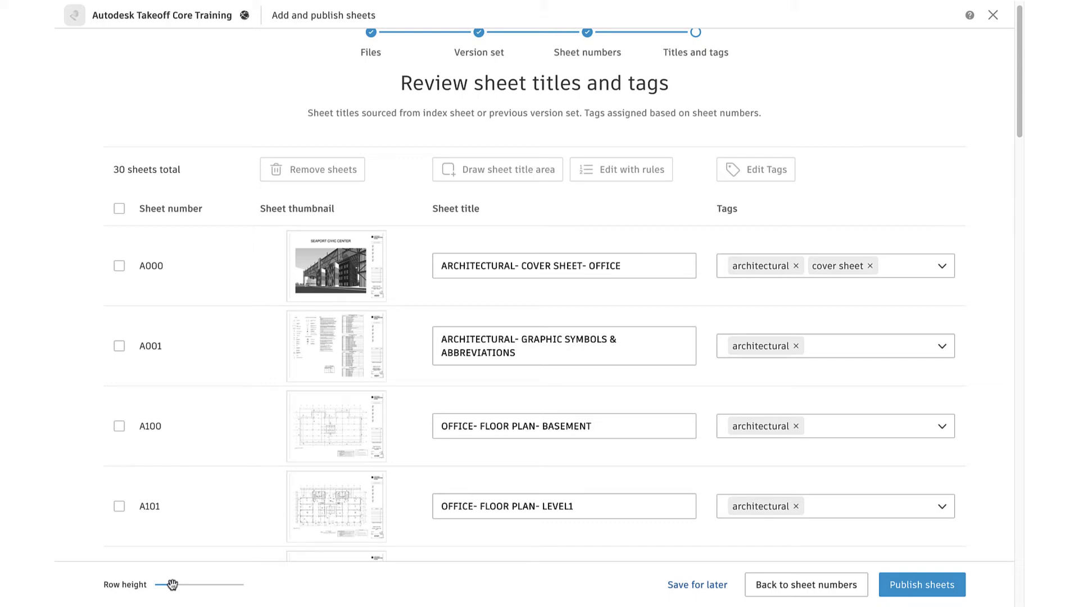
pyautogui.click(922, 586)
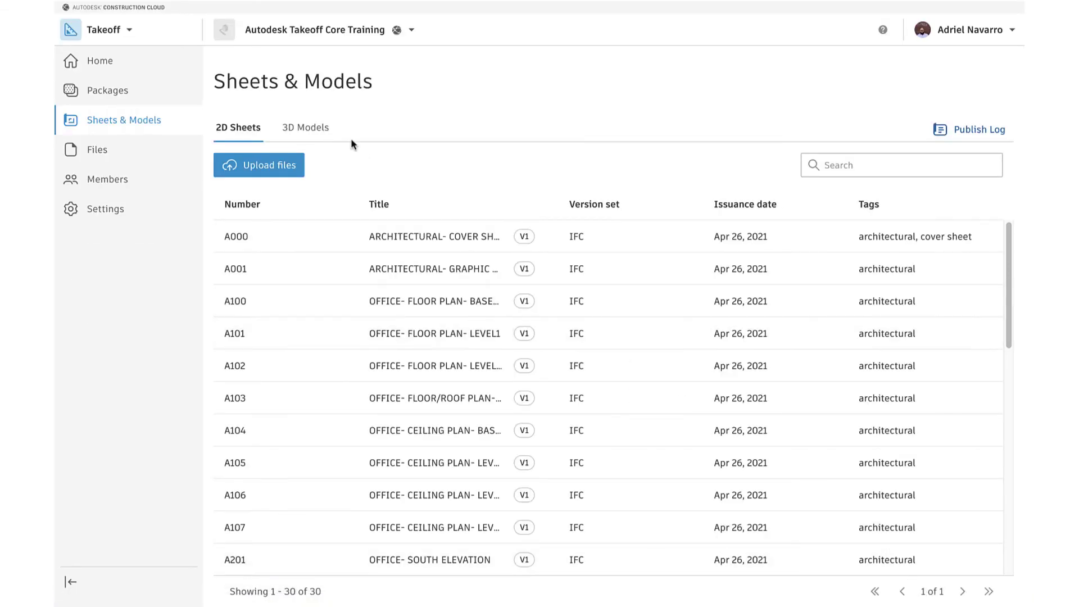
# Upload the 3D model PacificCenter_AY_Arch.rvt from the computer's Takeoff Demo folder and close the upload dialog.
pyautogui.click(316, 135)
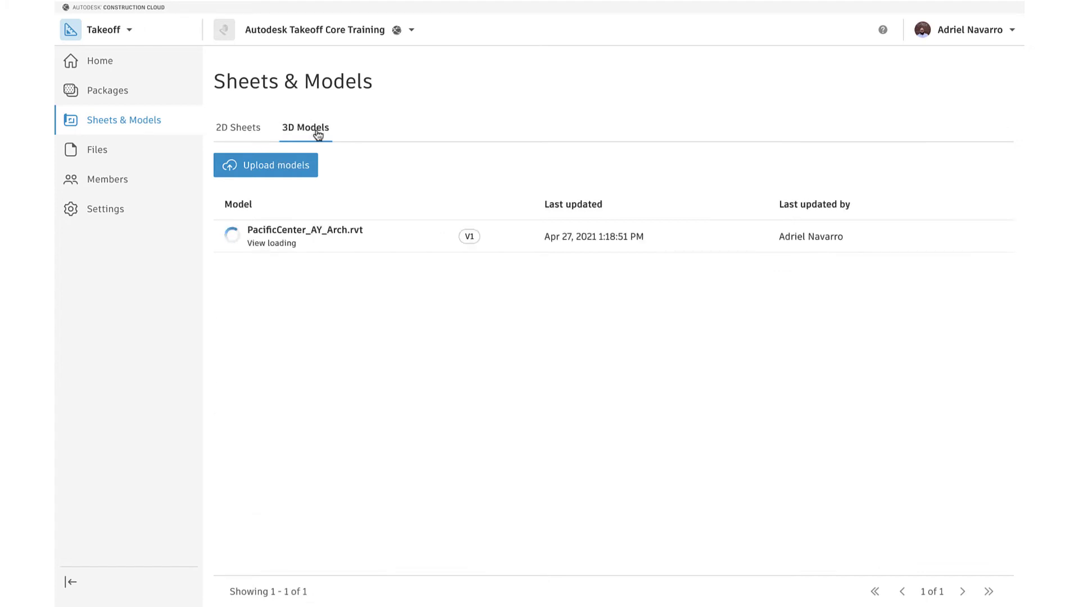
pyautogui.click(275, 167)
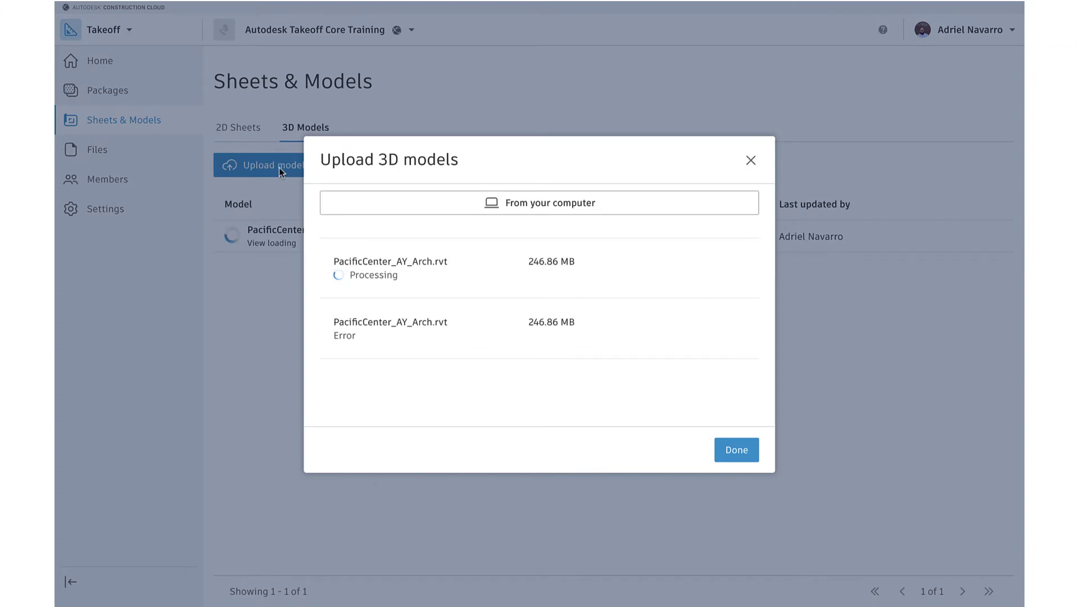
pyautogui.click(538, 207)
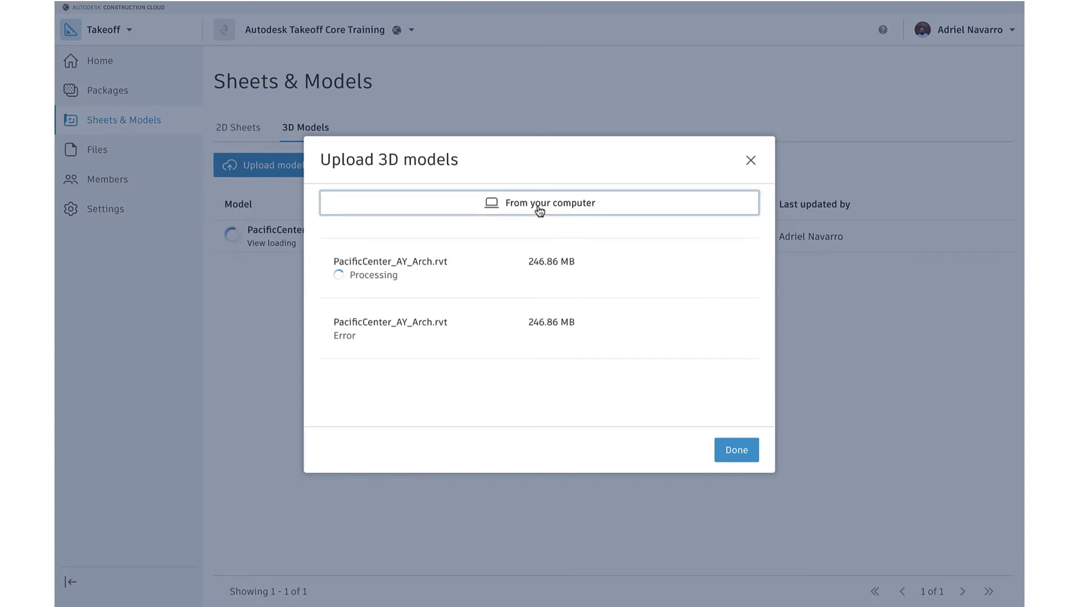
pyautogui.click(471, 207)
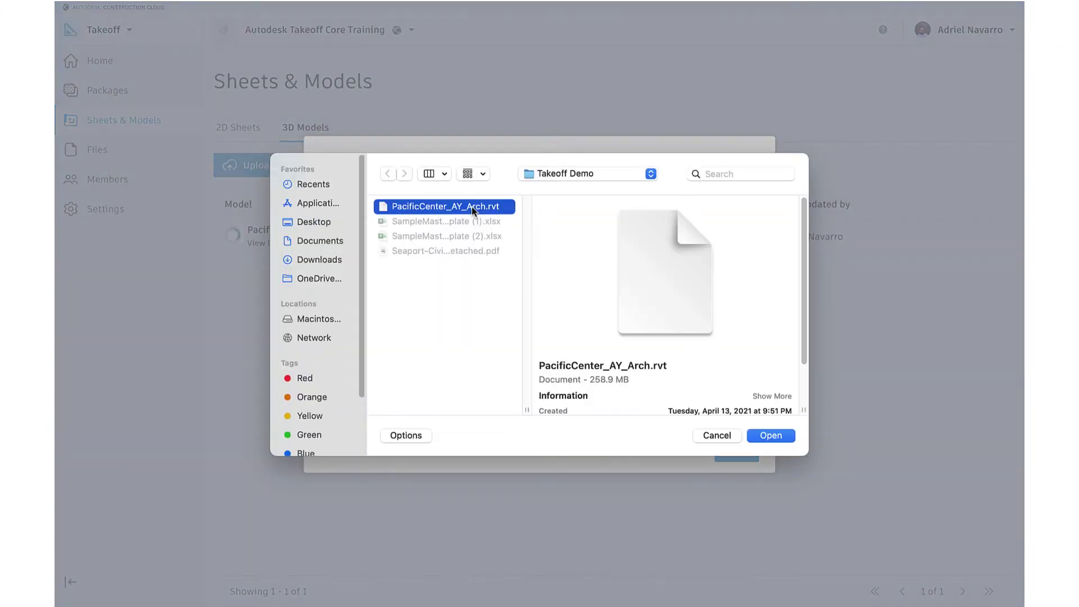
pyautogui.click(772, 436)
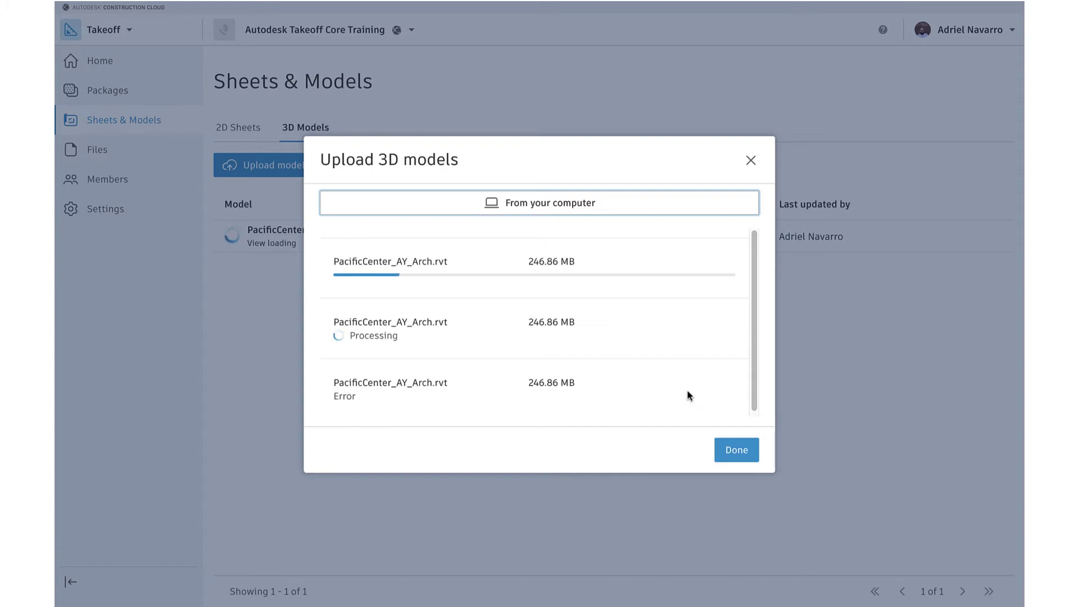
pyautogui.click(751, 163)
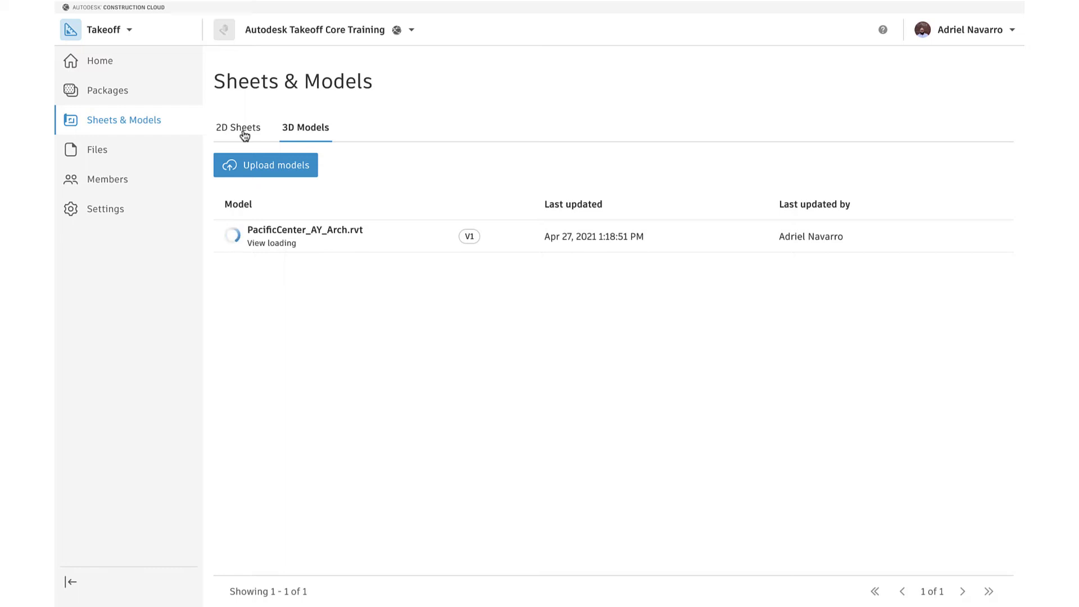
# Start publishing the Seaport-Civic-Center file from Project Files to Takeoff Sheets & Models, and cancel the publishing.
pyautogui.click(102, 156)
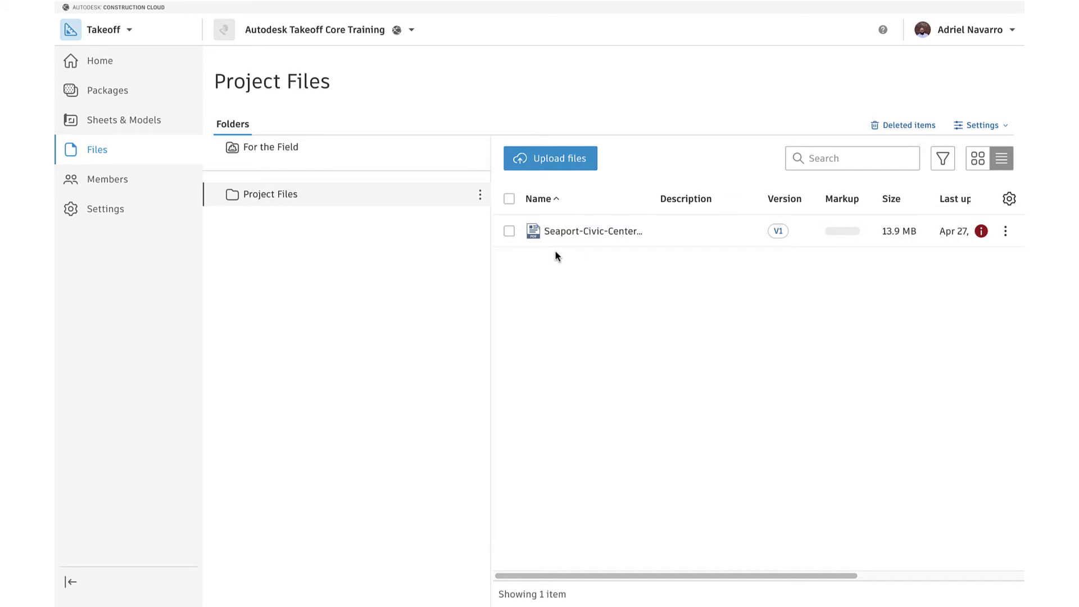
pyautogui.click(508, 232)
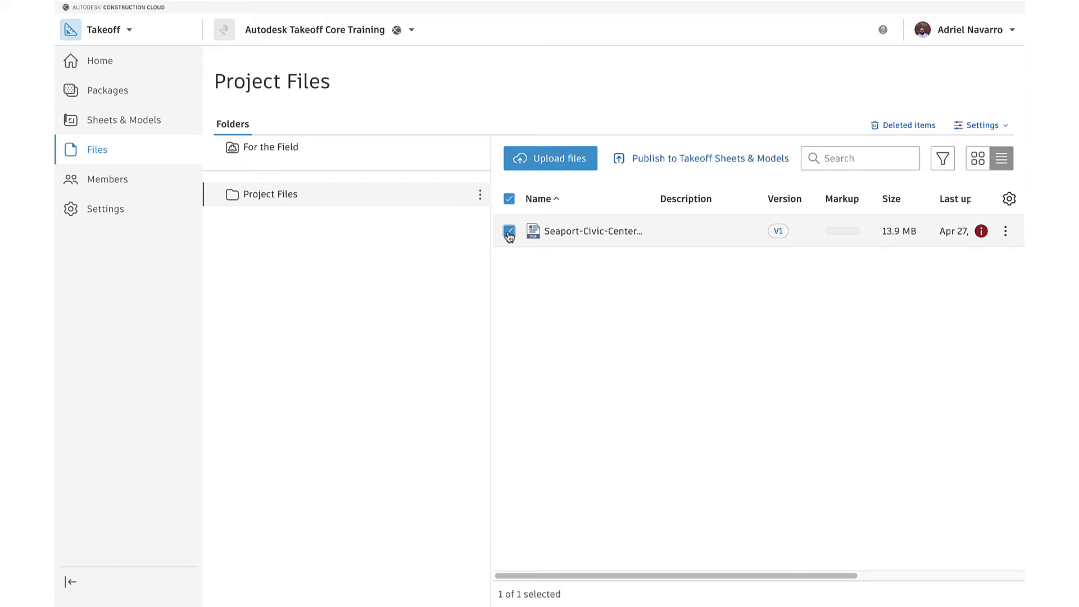
pyautogui.click(683, 163)
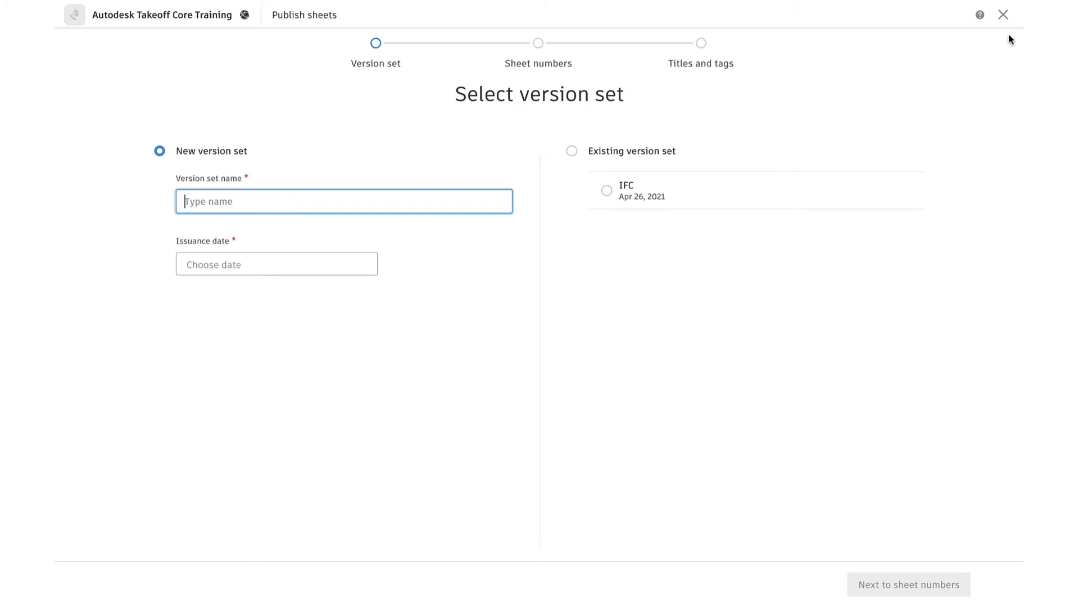
pyautogui.click(1003, 15)
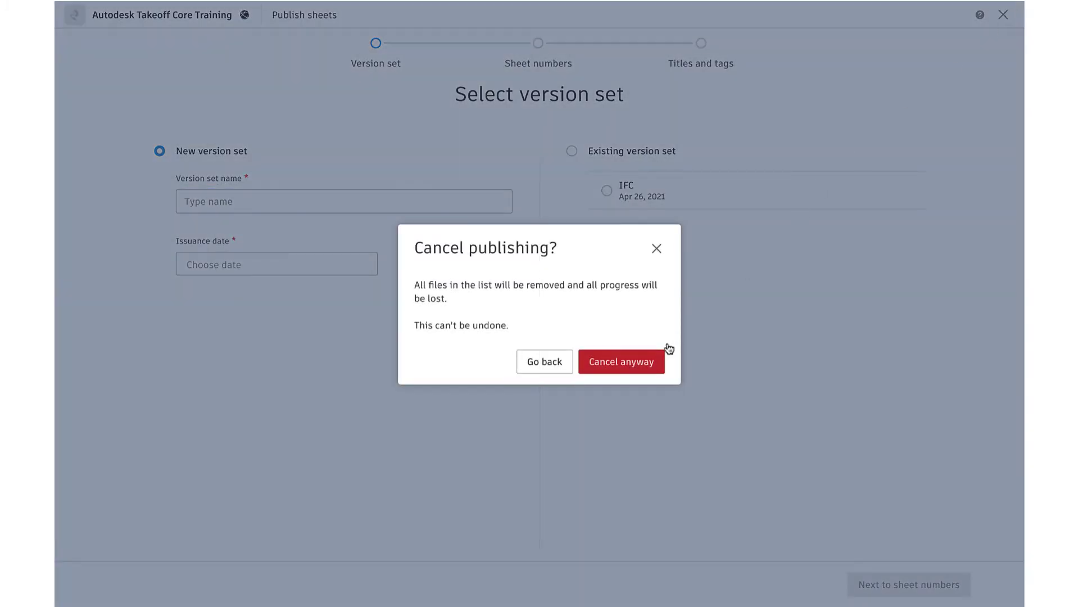
pyautogui.click(634, 361)
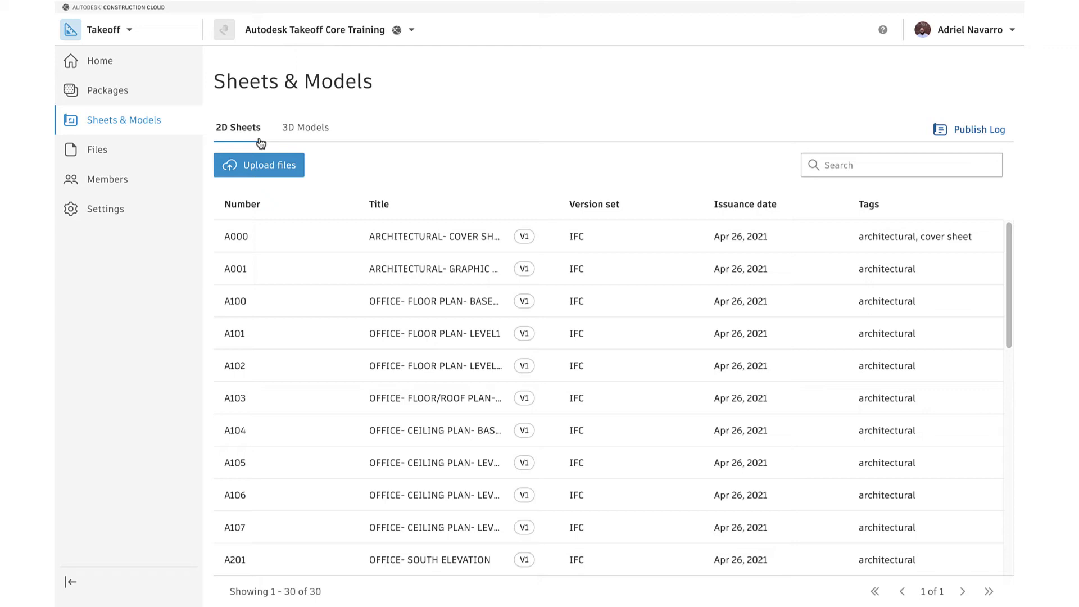
# Create a takeoff package titled "Structural".
pyautogui.click(110, 96)
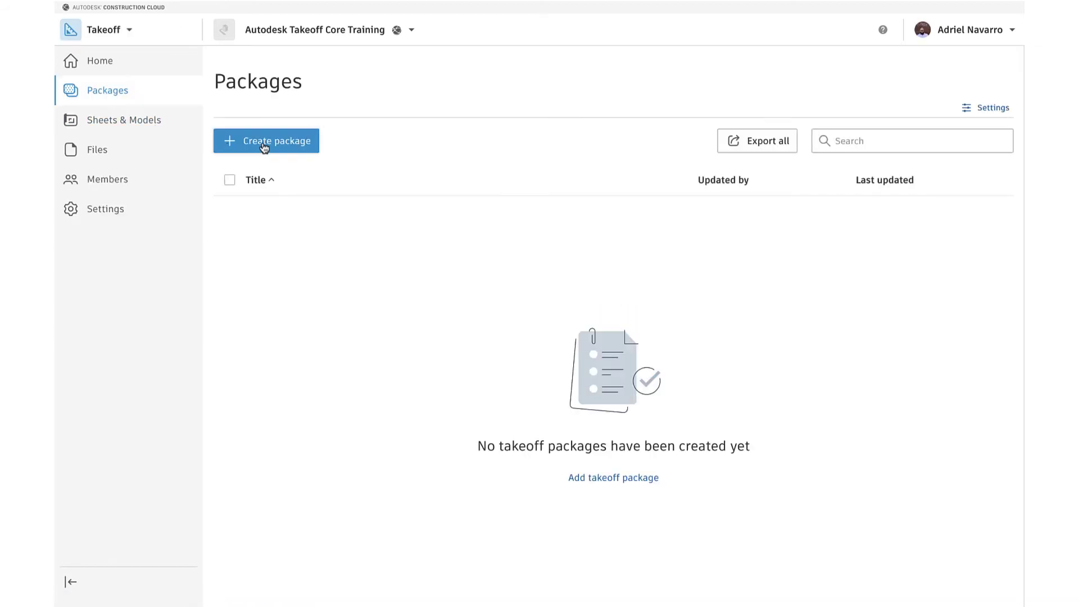
pyautogui.click(262, 141)
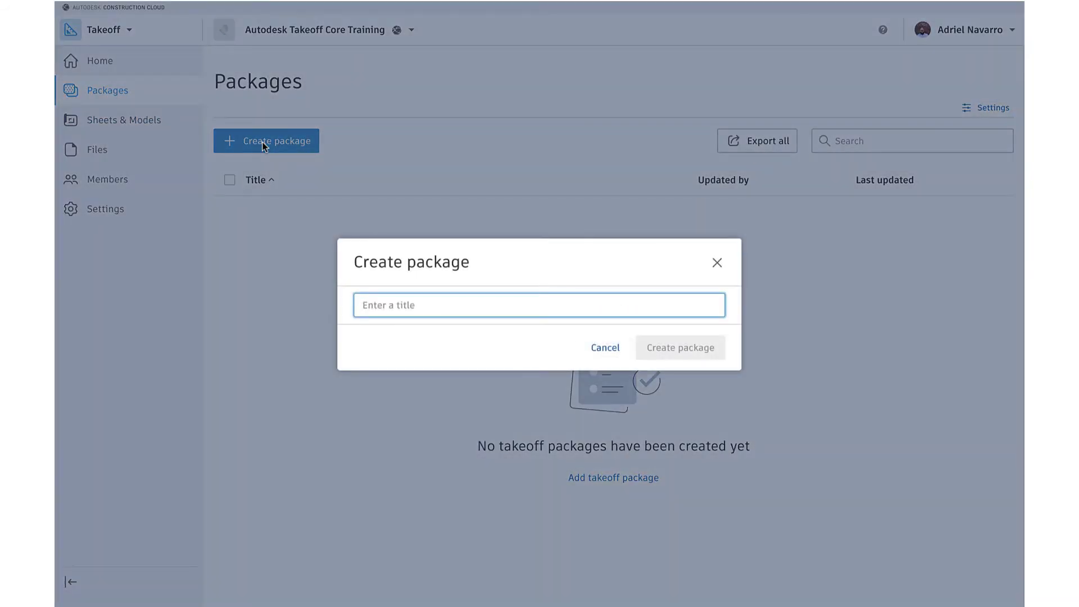
pyautogui.write('structural')
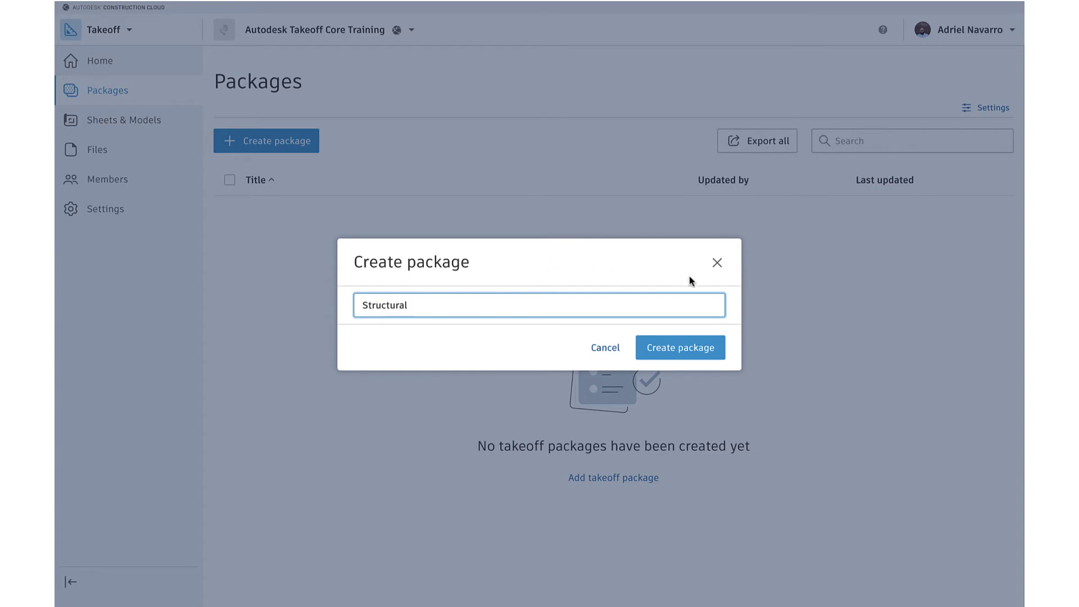
pyautogui.click(681, 349)
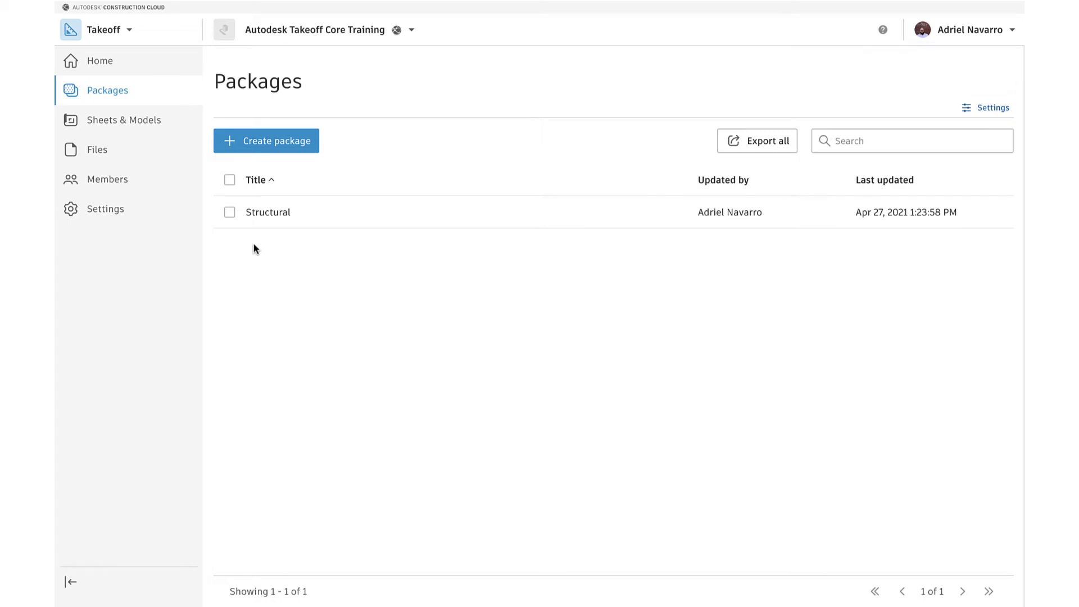
# Open the Structural package and look through its list of sheets and models.
pyautogui.click(229, 214)
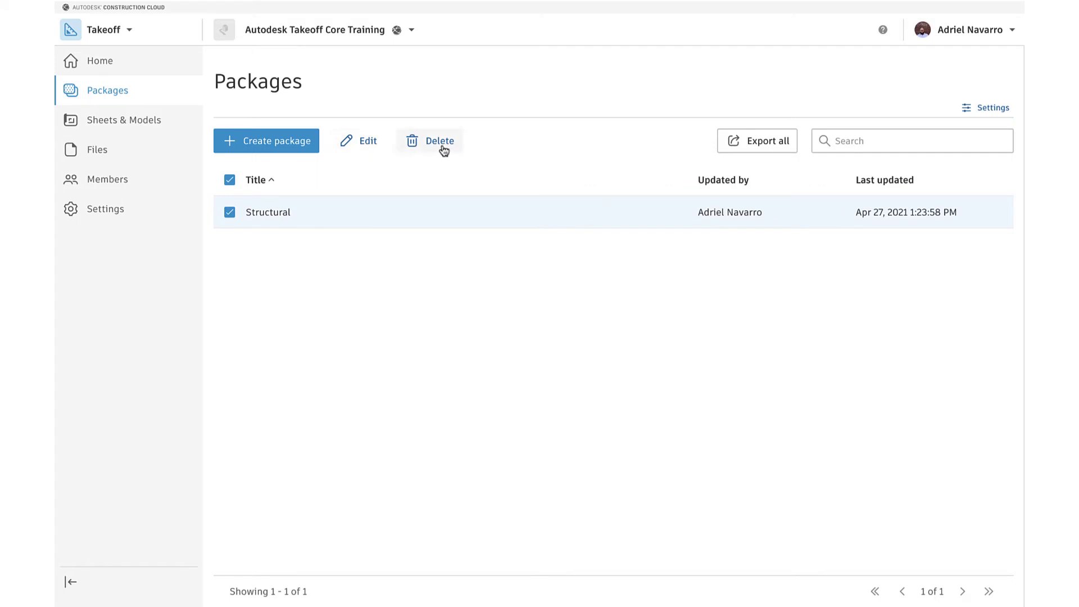
pyautogui.click(229, 211)
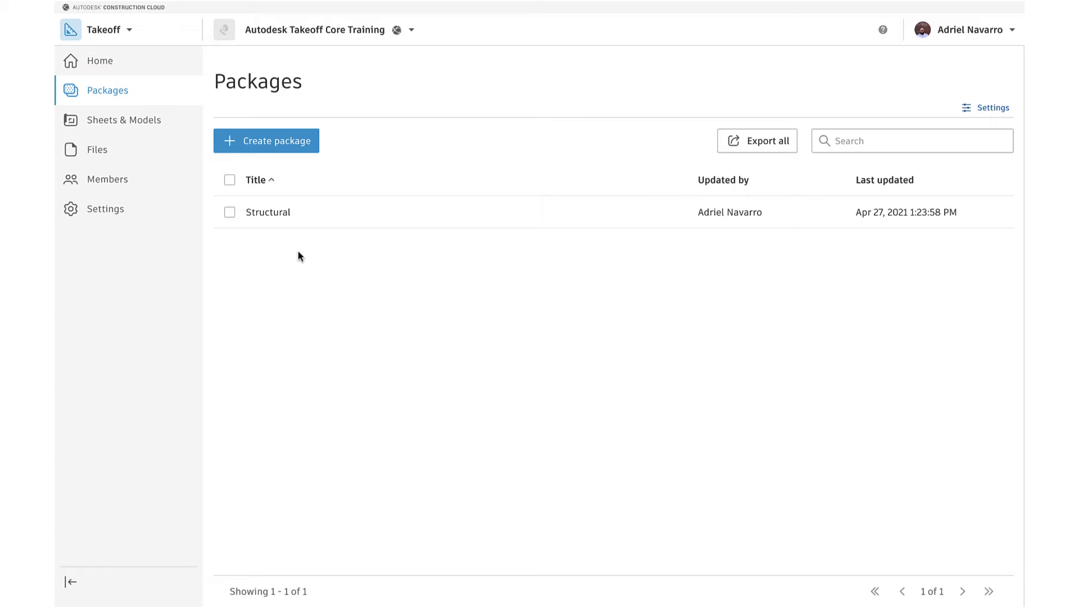
pyautogui.click(279, 217)
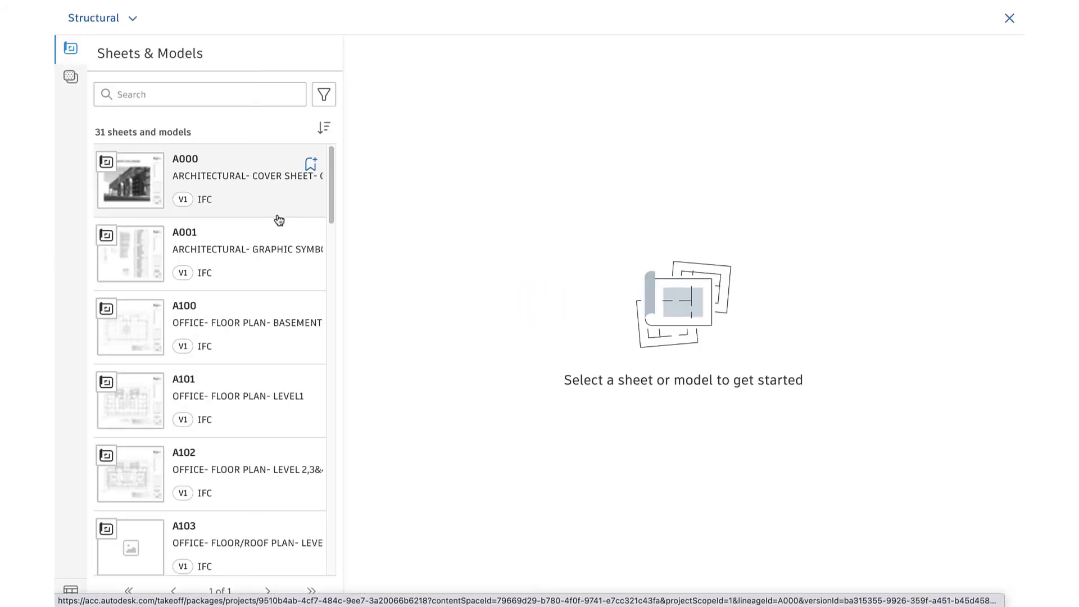
pyautogui.scroll(-10, 279, 219)
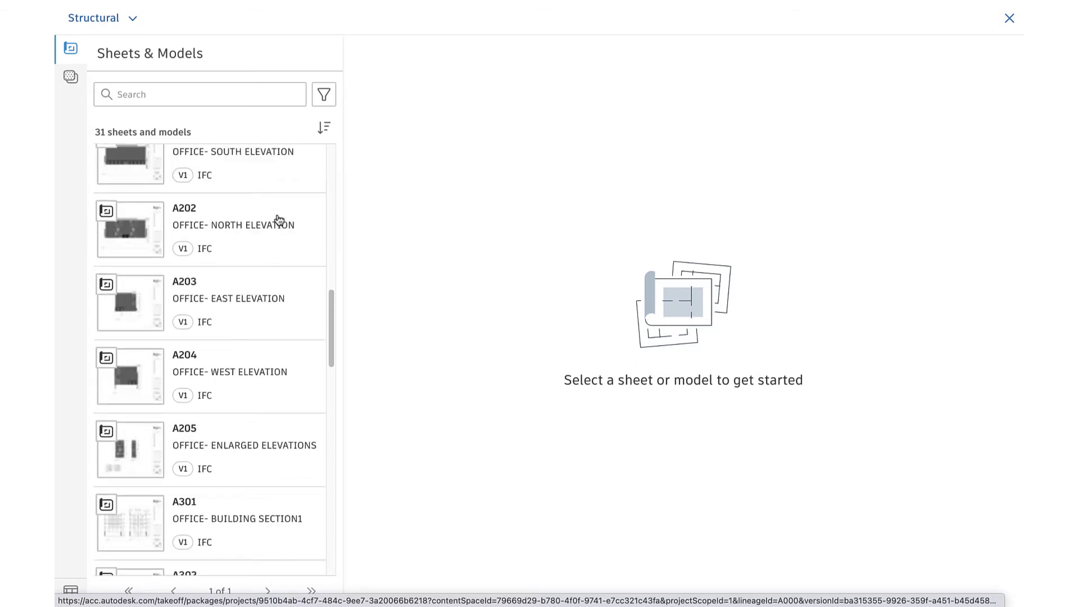
pyautogui.scroll(6, 280, 219)
pyautogui.scroll(4, 279, 220)
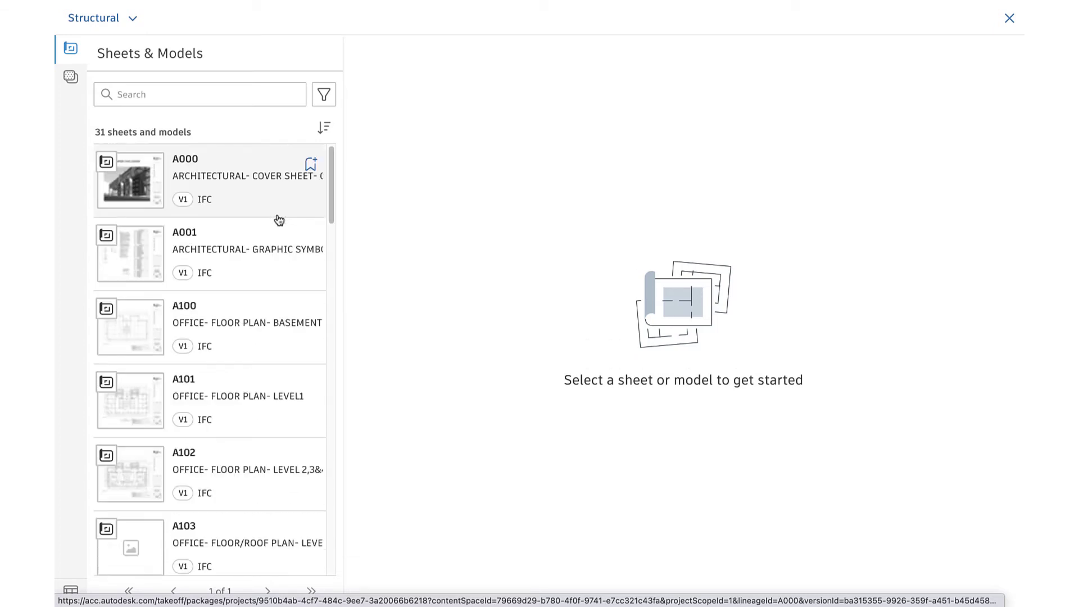
# Start a new takeoff type named "Structural Columns" that uses the count tool.
pyautogui.click(69, 79)
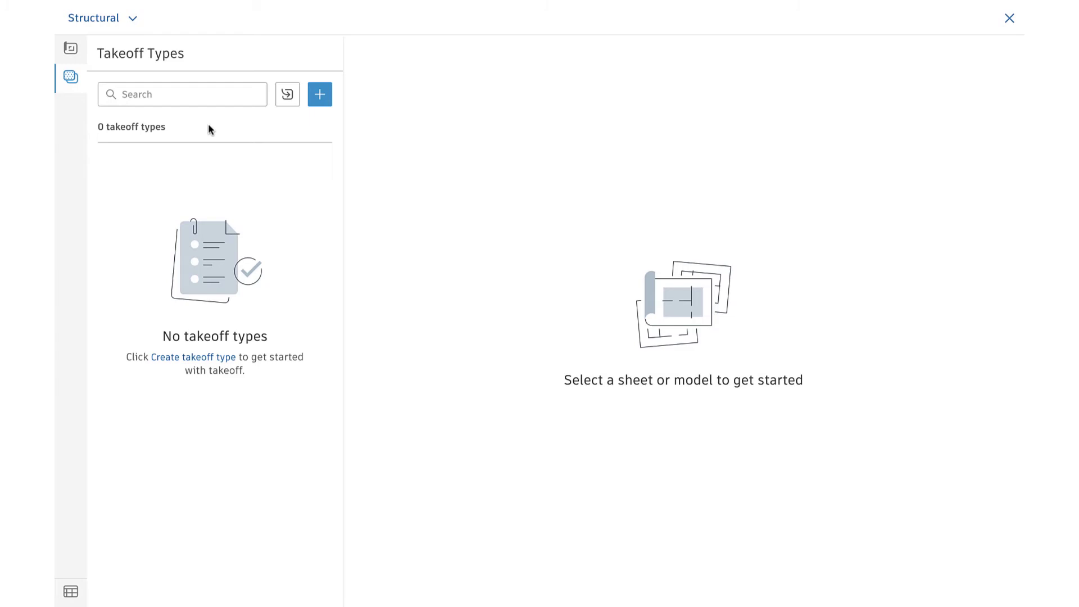
pyautogui.click(320, 97)
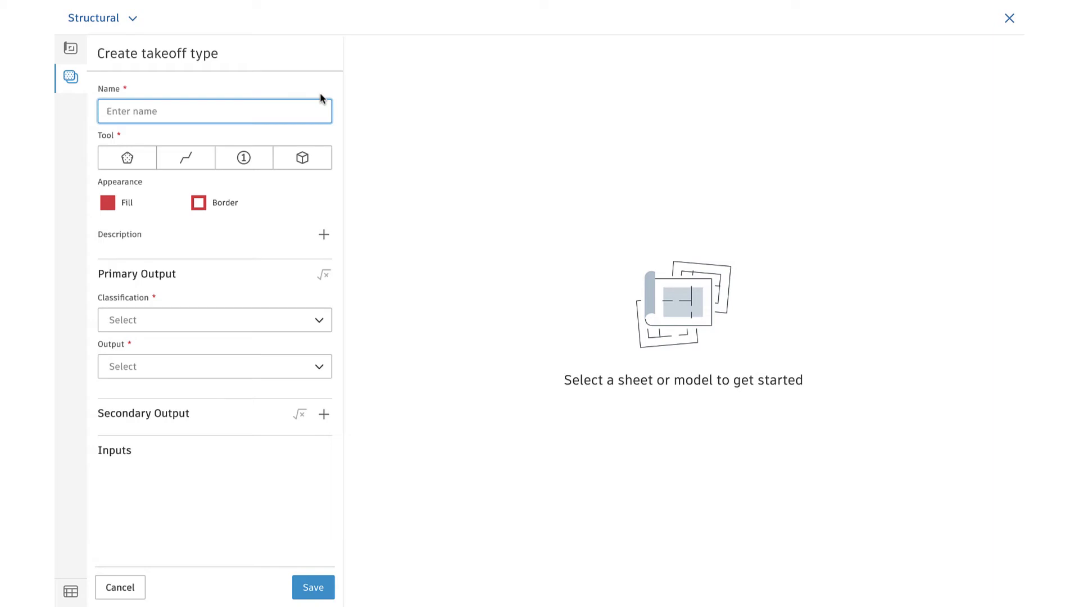
pyautogui.write('Structural Columns')
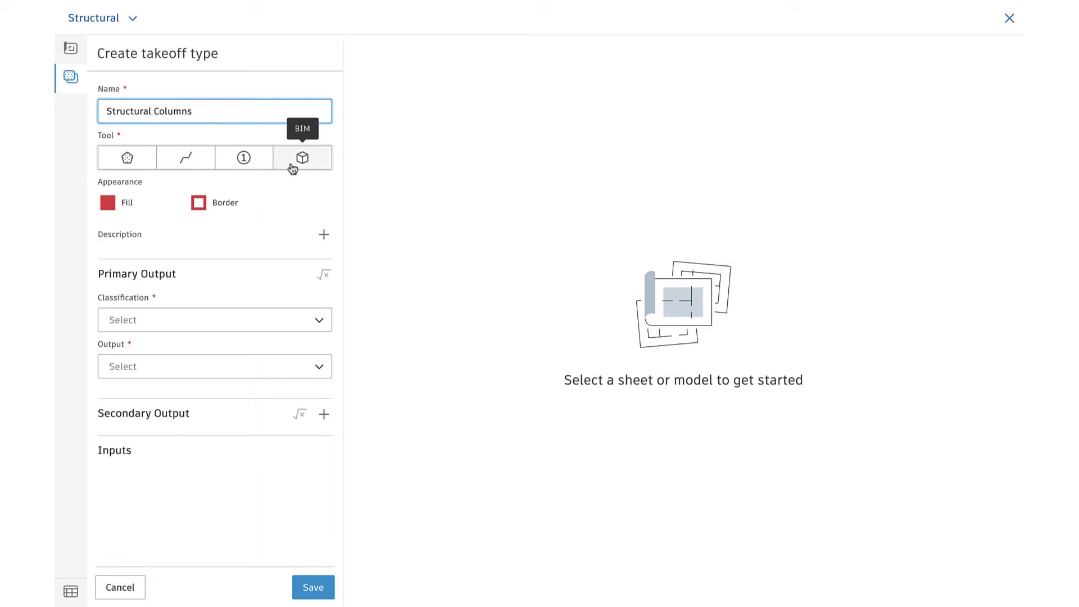
pyautogui.click(244, 160)
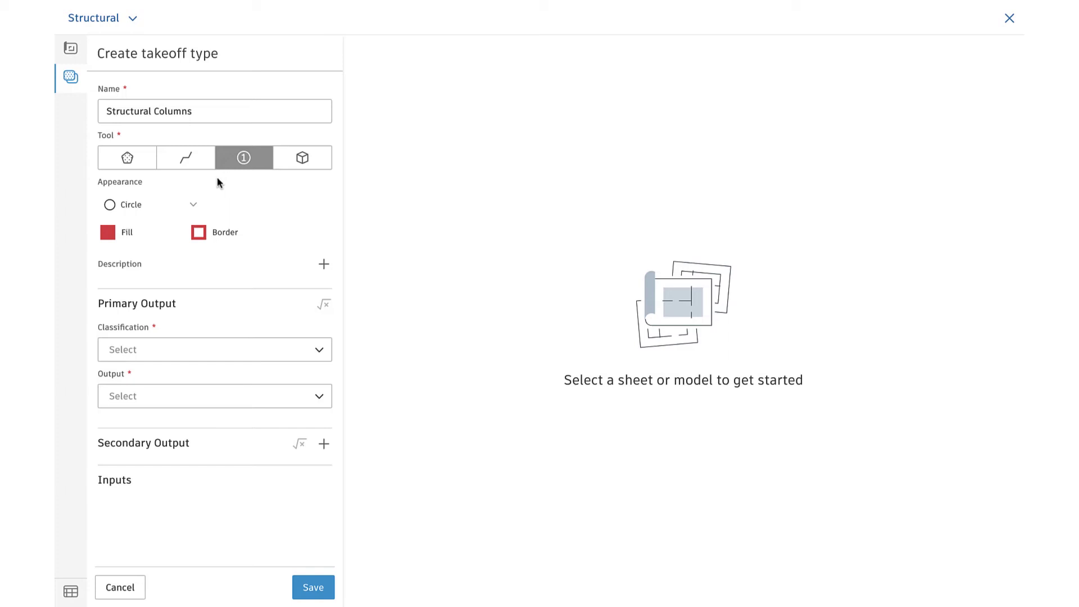
# Set the takeoff type's marker shape to Square with a blue fill, leaving out a description.
pyautogui.click(198, 204)
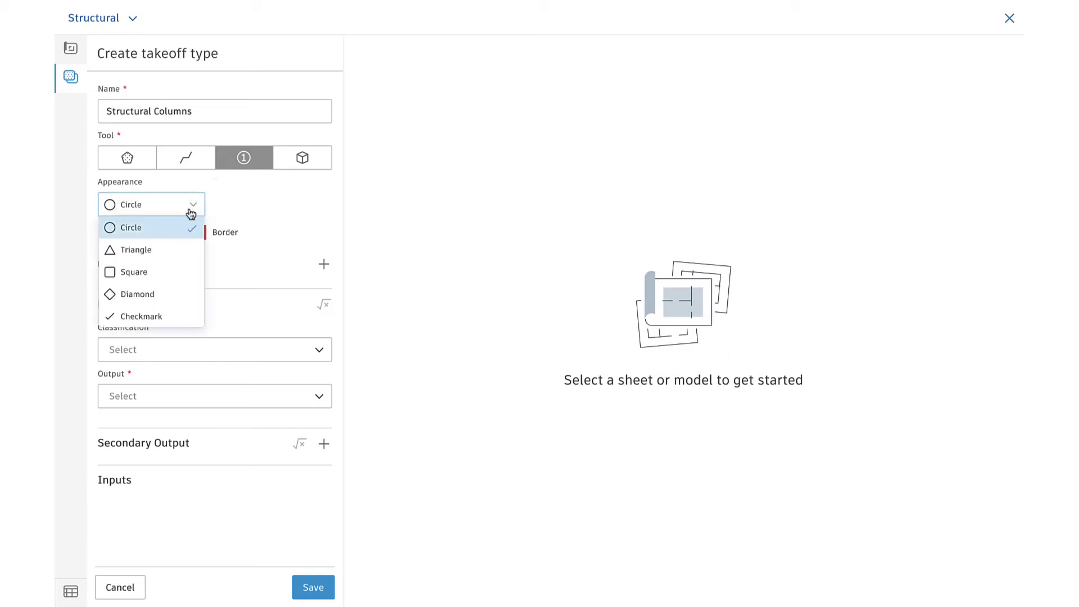
pyautogui.click(153, 272)
pyautogui.click(110, 234)
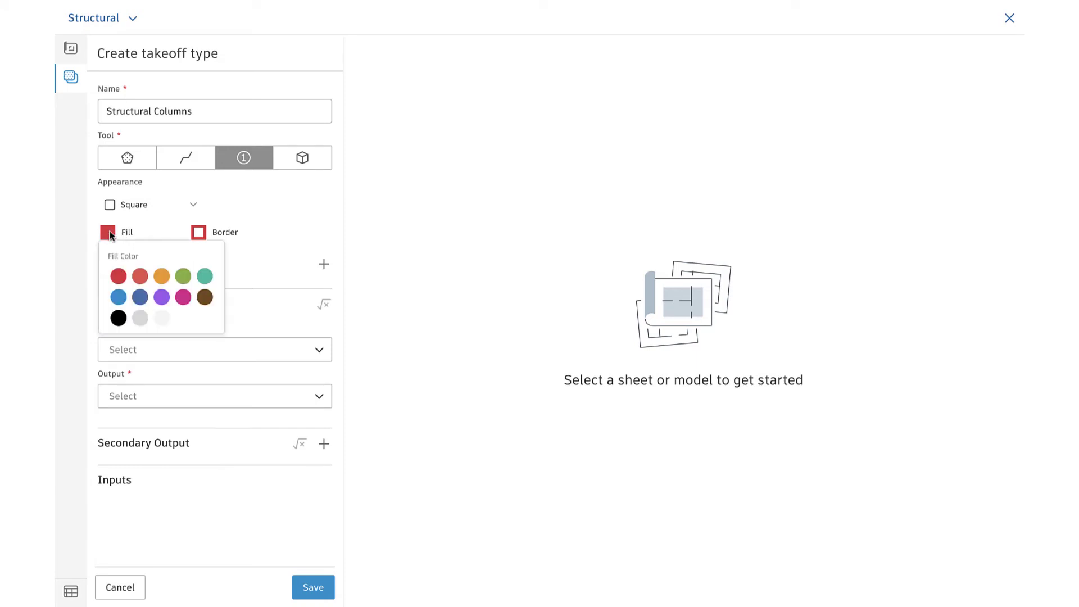
pyautogui.click(118, 298)
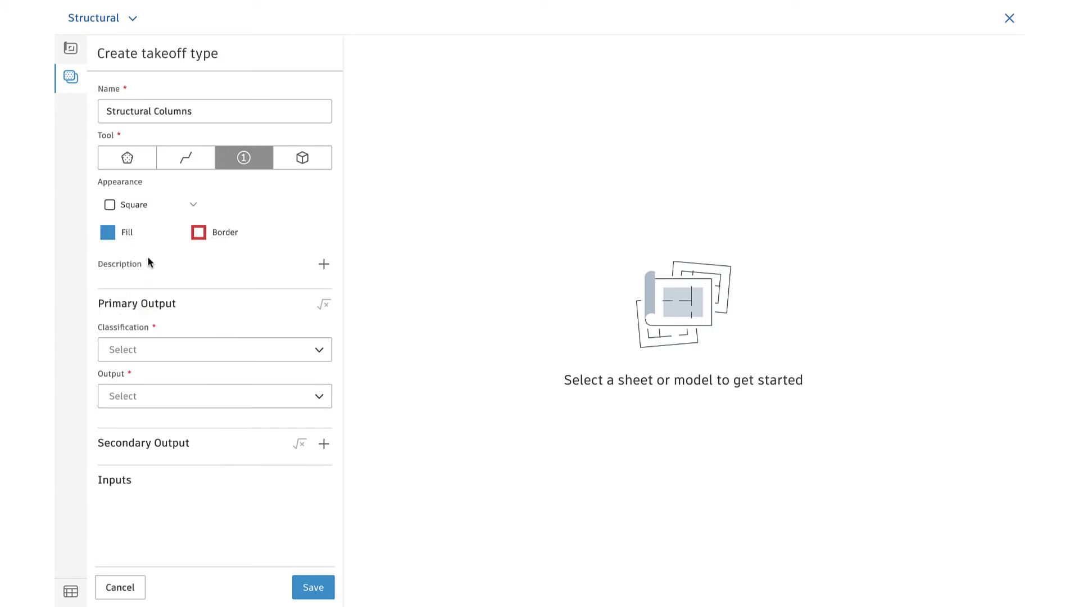
pyautogui.click(324, 267)
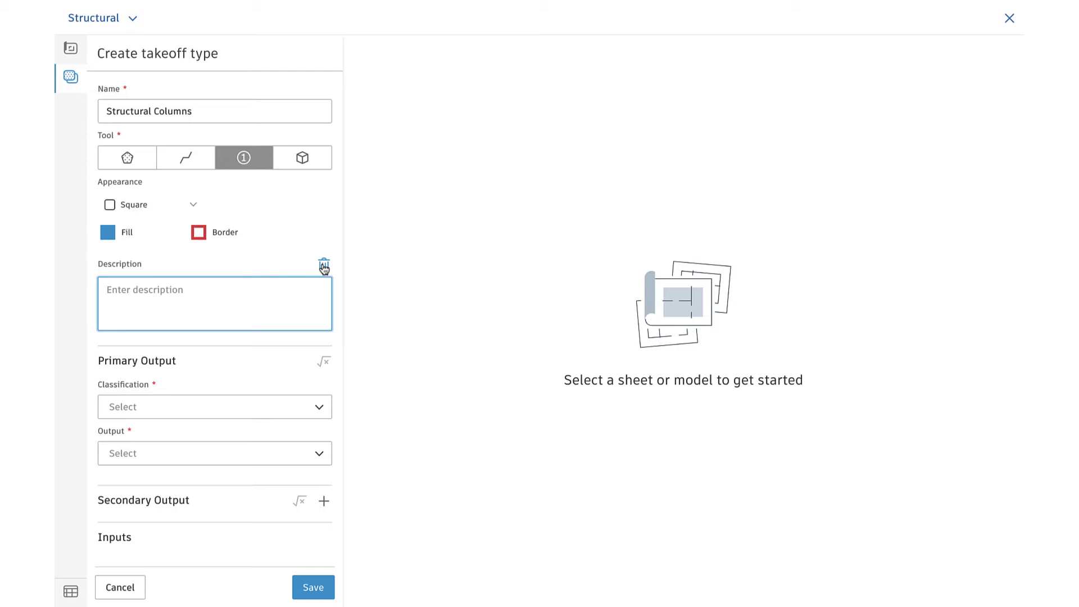
pyautogui.click(324, 266)
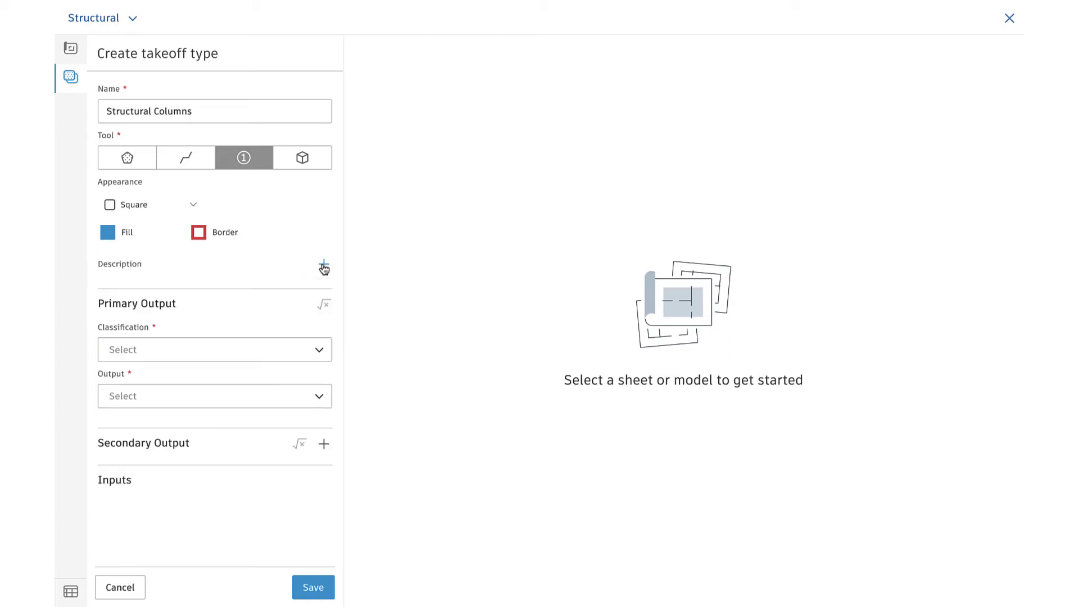
# Set the primary output to classification 033000 - Cast-in-Place Concrete, measured as Count (EA).
pyautogui.click(313, 349)
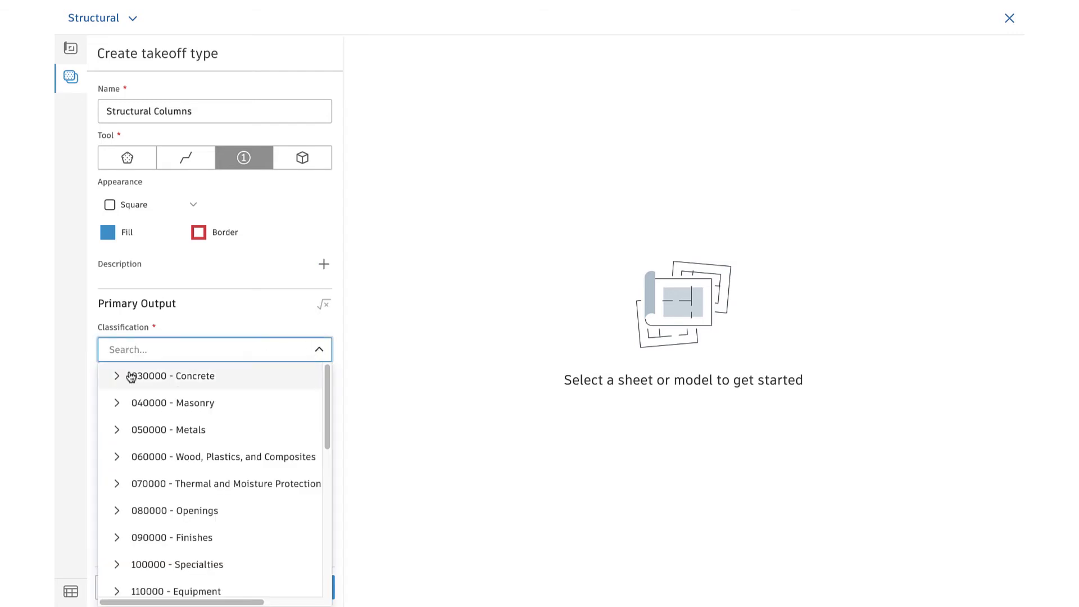
pyautogui.click(115, 376)
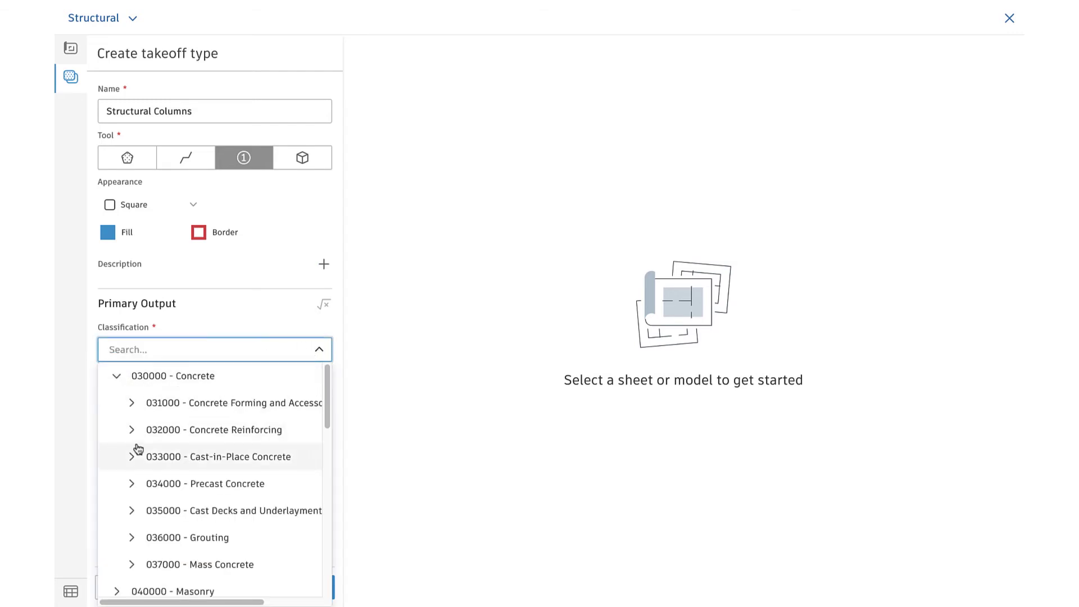
pyautogui.click(168, 458)
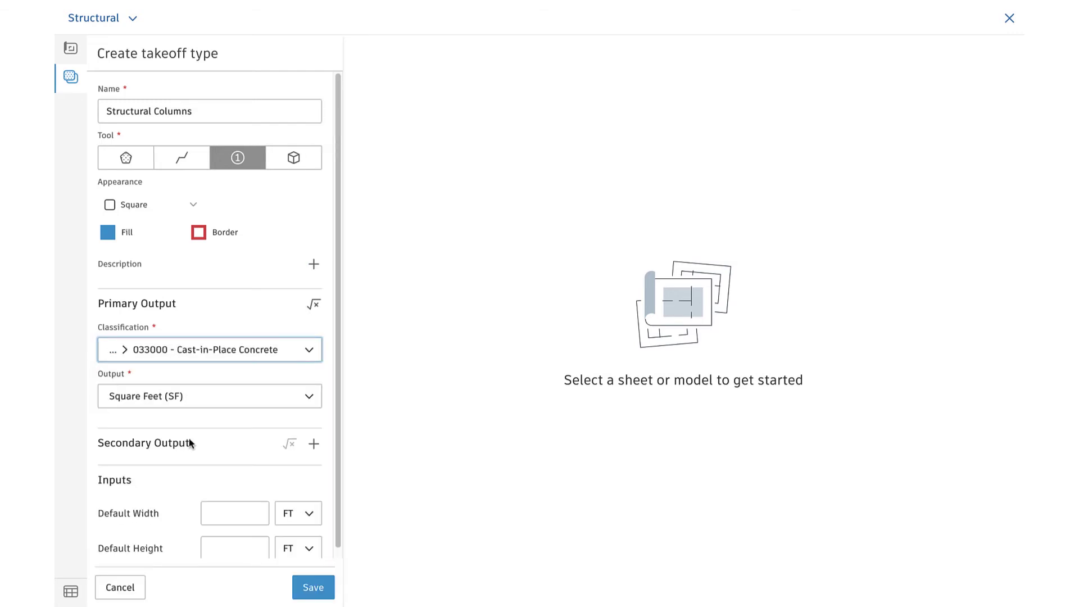
pyautogui.click(310, 398)
pyautogui.click(177, 420)
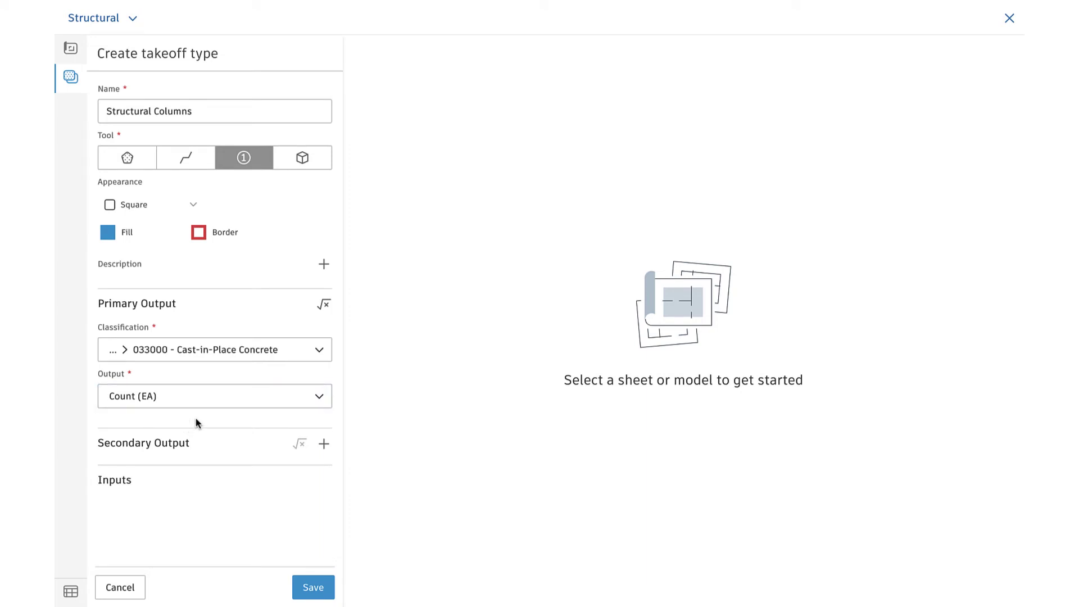
# Add a secondary output classified as 030000 - Concrete and measured in Cubic Yards (CY).
pyautogui.click(325, 448)
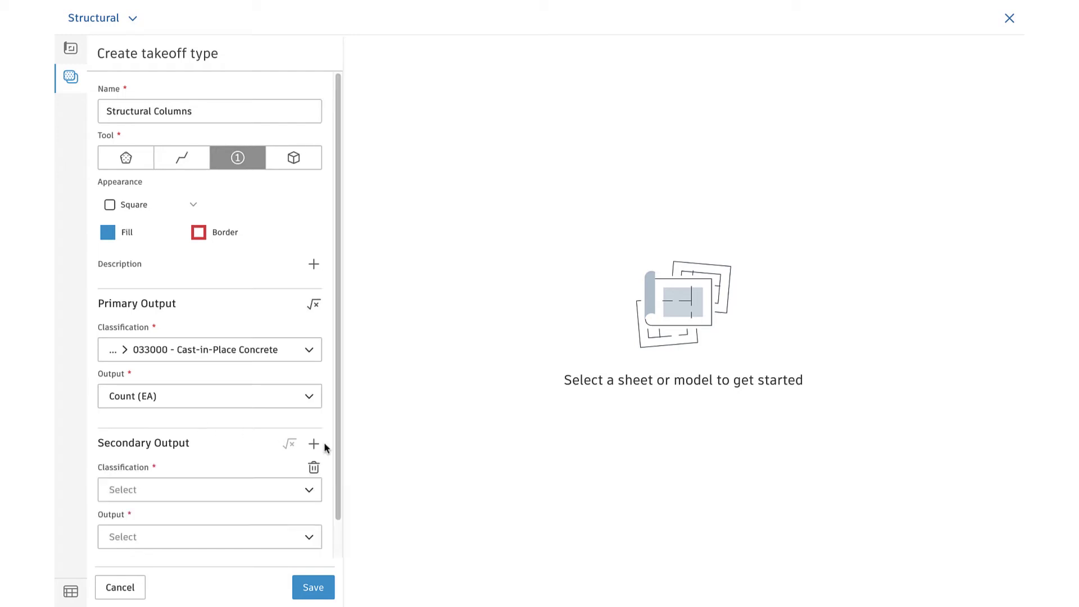
pyautogui.scroll(-1, 277, 444)
pyautogui.click(271, 453)
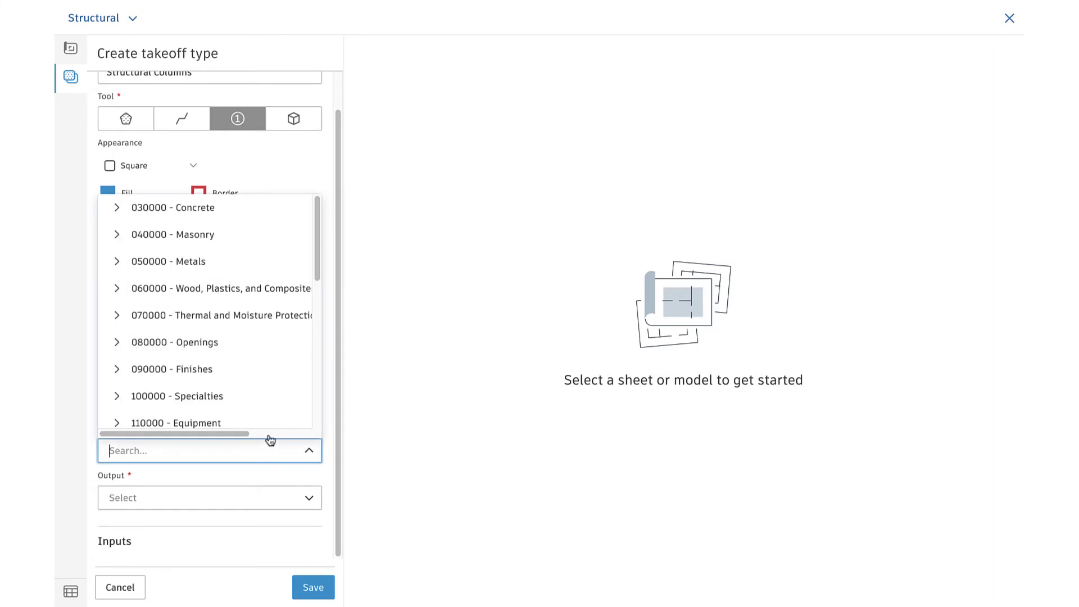
pyautogui.click(207, 202)
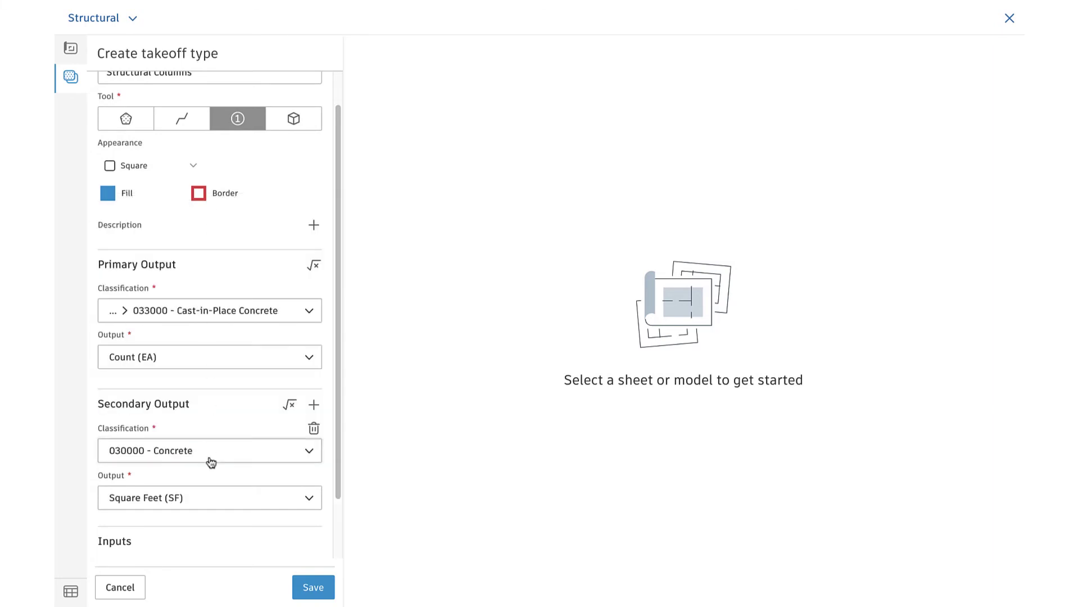
pyautogui.click(208, 502)
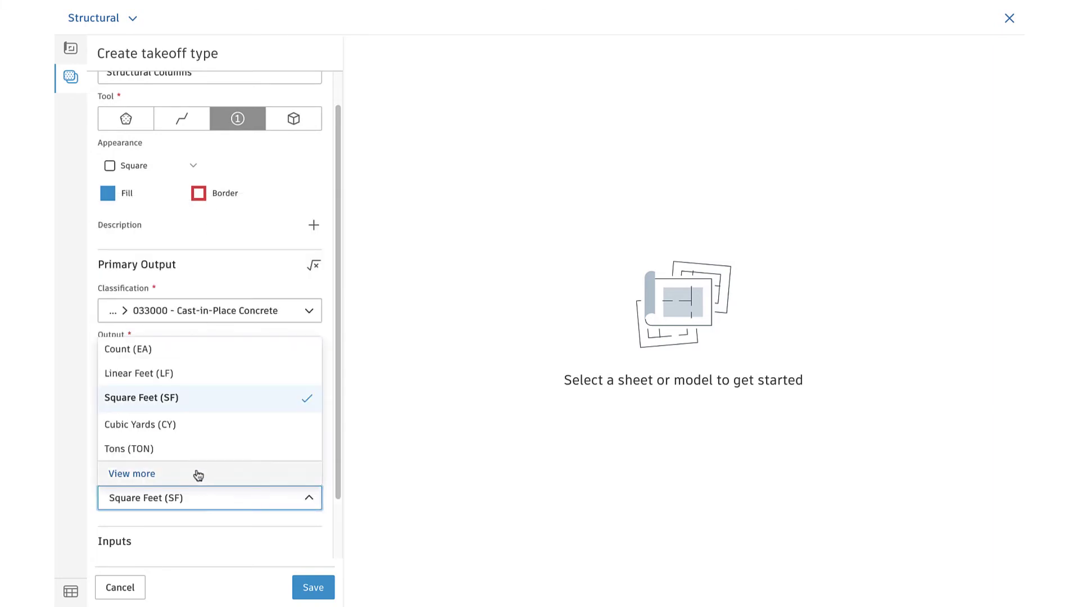
pyautogui.click(180, 429)
# Set the column's default depth to 2 ft, default width to 2 ft and default height to 10 ft.
pyautogui.scroll(-2, 190, 454)
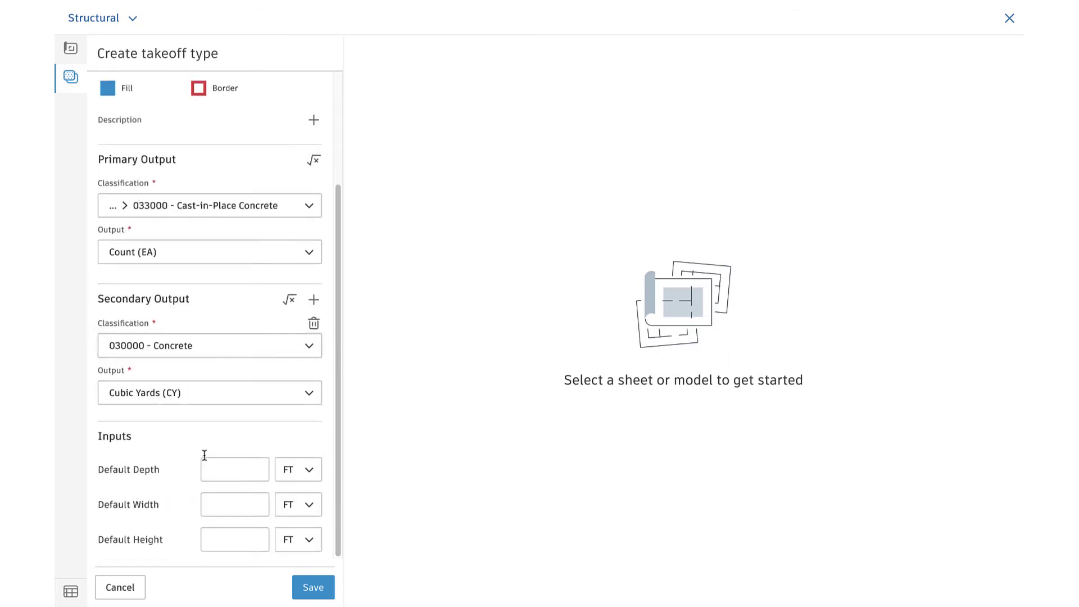
pyautogui.click(225, 469)
pyautogui.write('2')
pyautogui.click(227, 504)
pyautogui.write('2')
pyautogui.click(222, 537)
pyautogui.write('10')
# Show the secondary output's formula, examine the variables available for it, and hide the formula again.
pyautogui.click(289, 301)
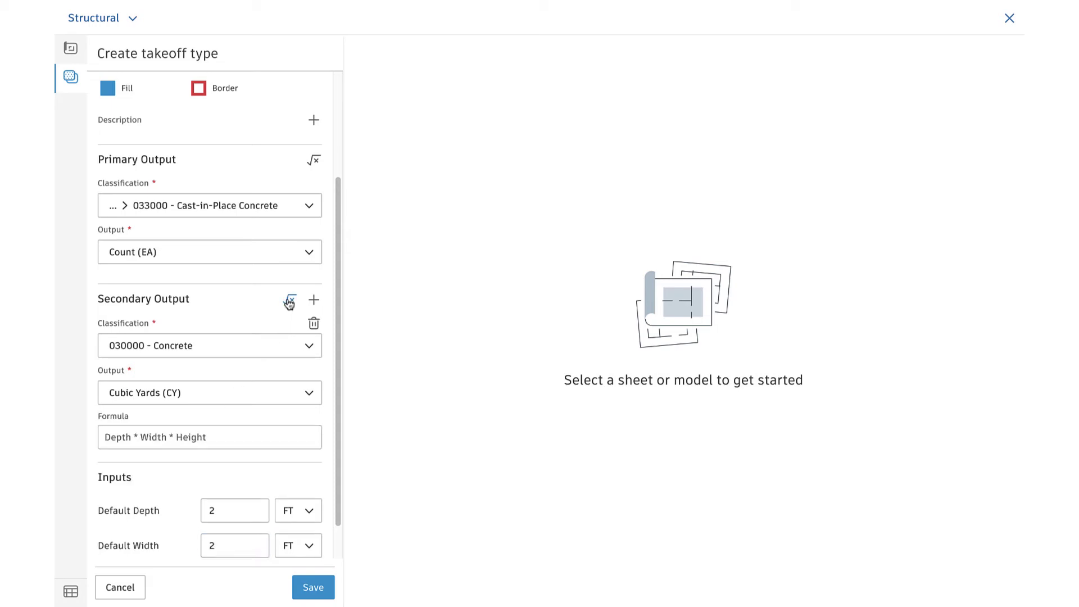
pyautogui.click(218, 440)
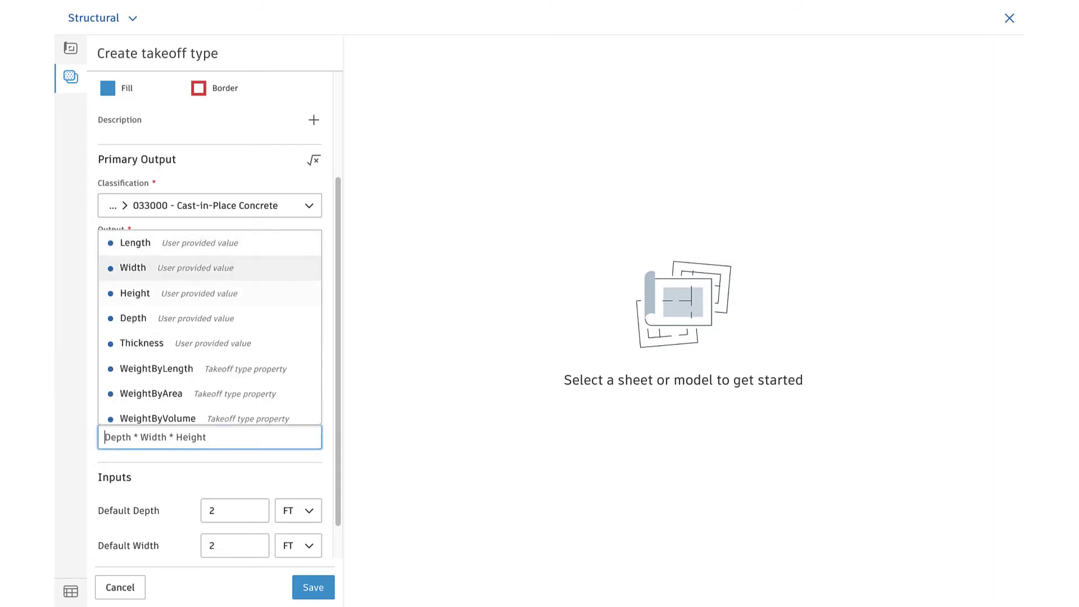
pyautogui.press('Down')
pyautogui.press('Down')
pyautogui.press('Down')
pyautogui.press('Down')
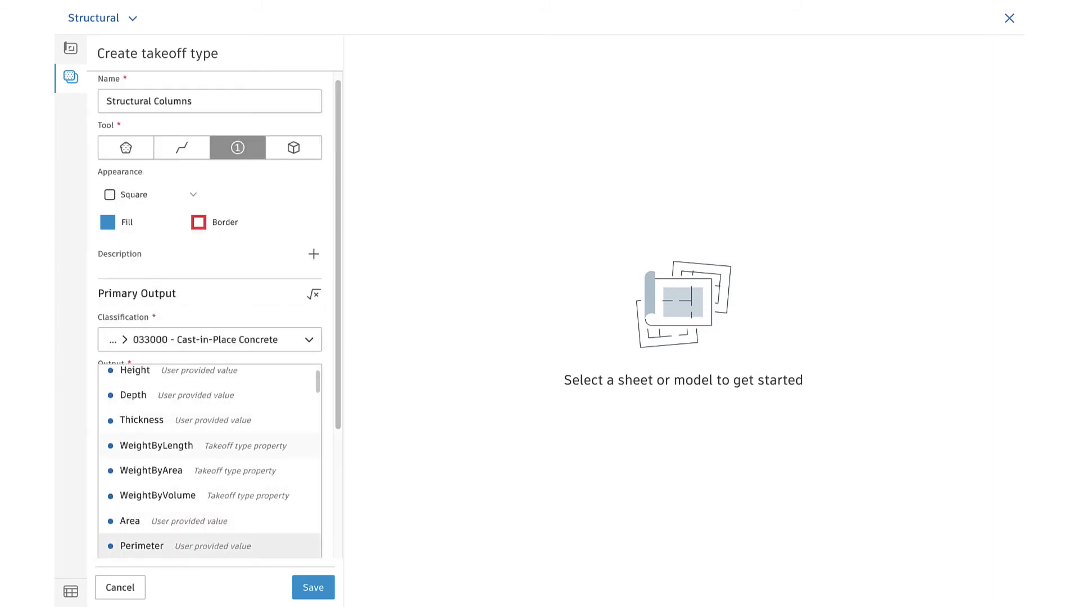
pyautogui.click(224, 309)
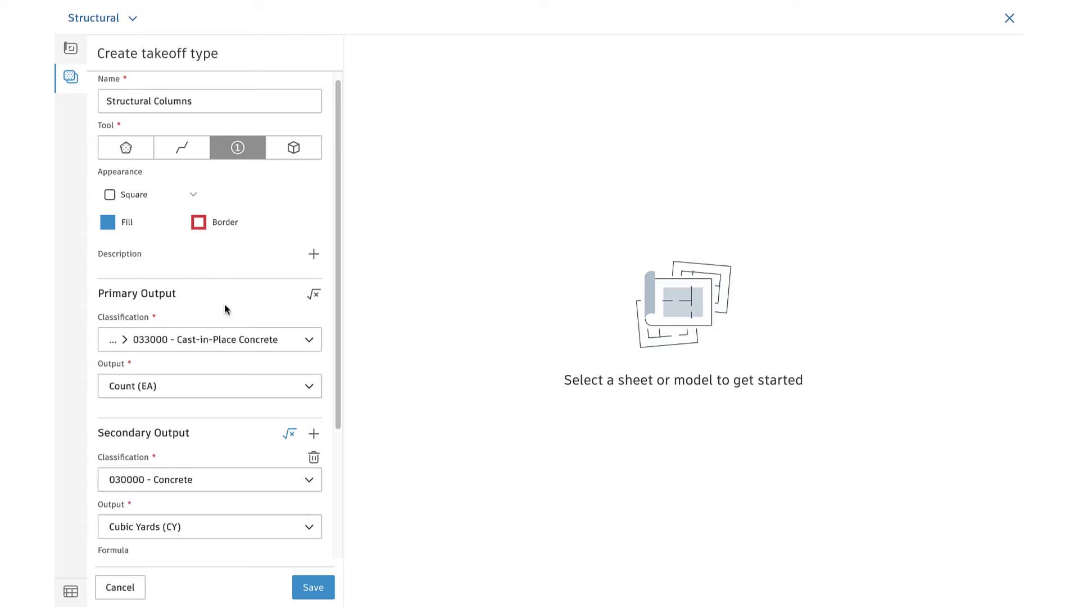
pyautogui.scroll(-3, 190, 496)
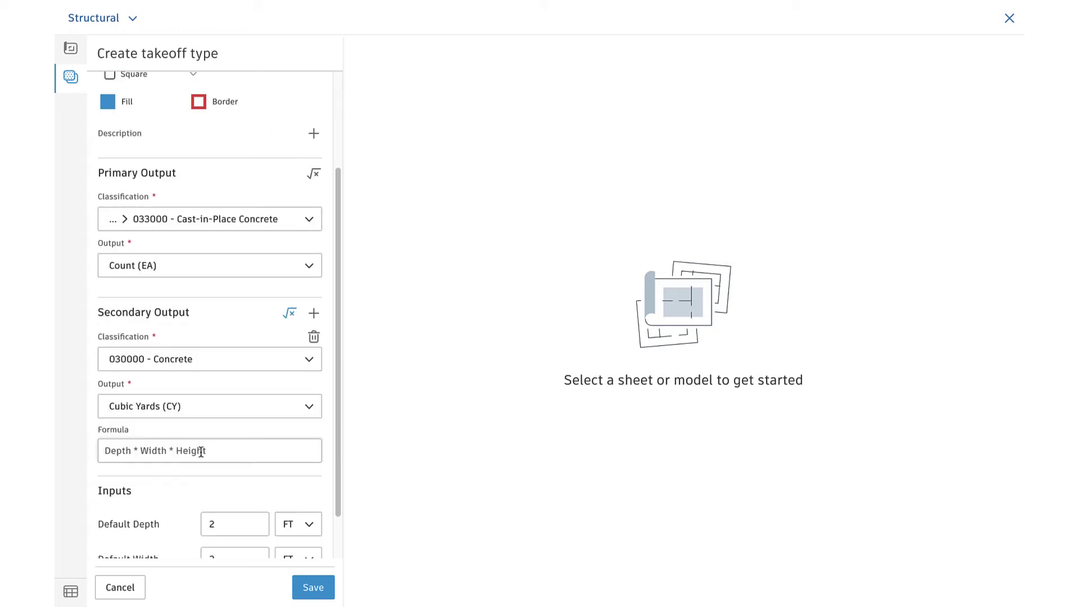
pyautogui.click(290, 313)
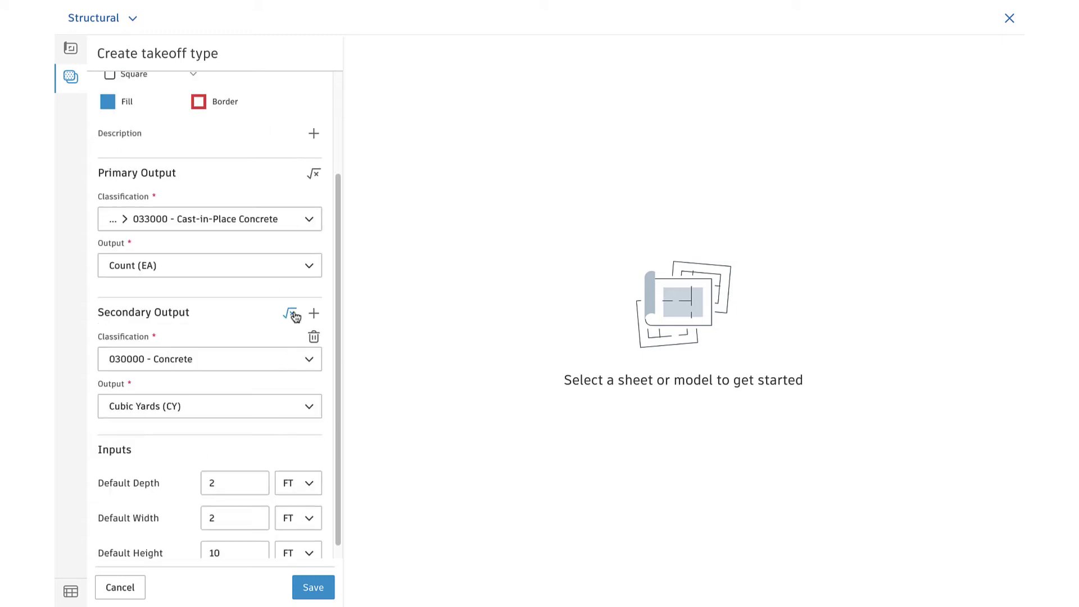
# Save the Structural Columns takeoff type.
pyautogui.scroll(-1, 264, 445)
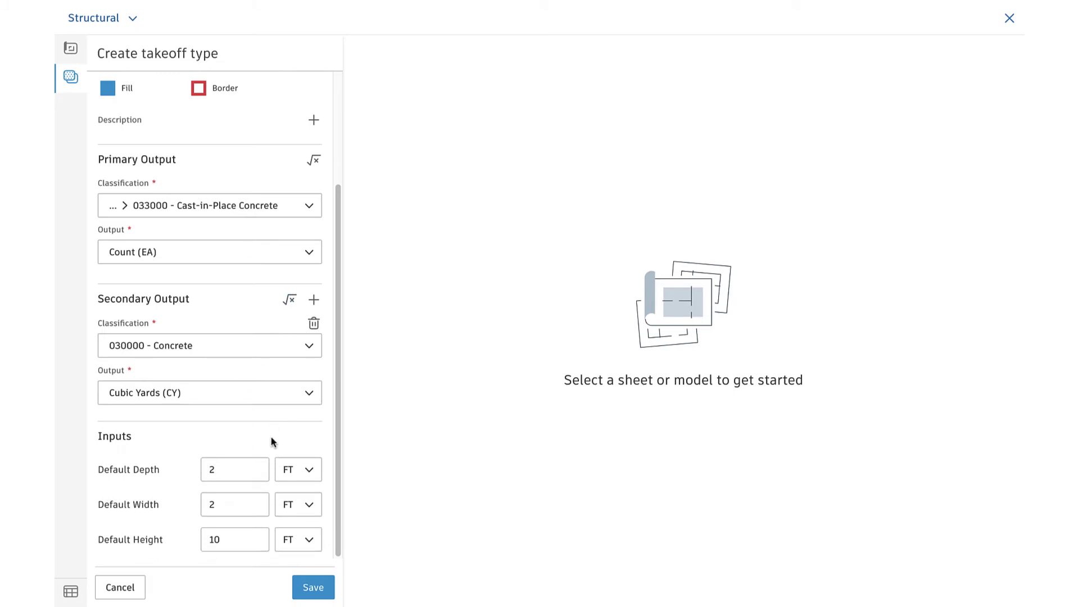
pyautogui.click(313, 588)
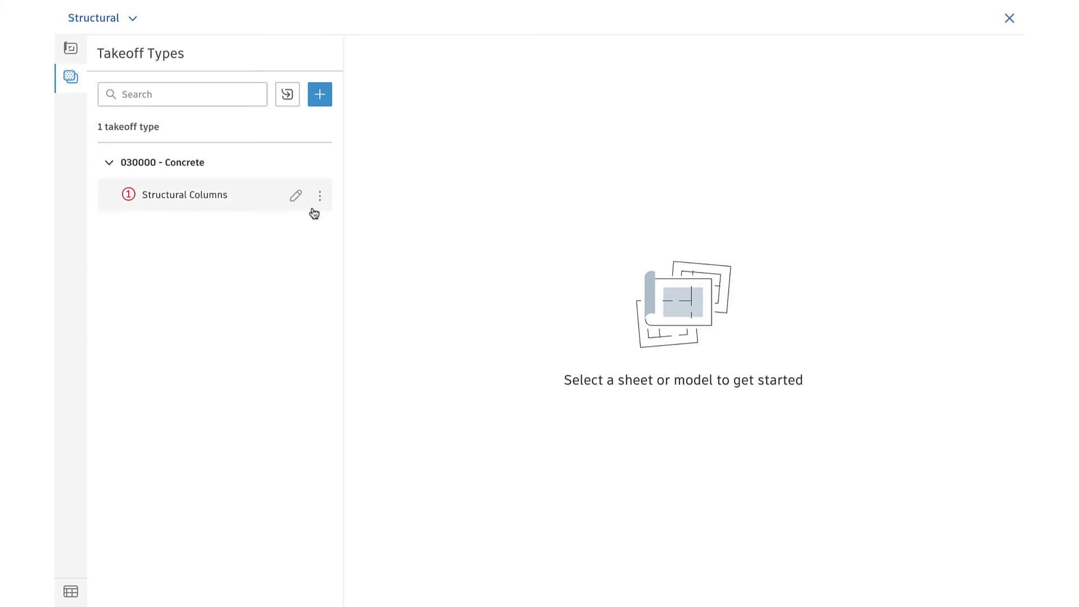
# Start importing takeoff types from the Architectural package of the Autodesk Construction Cloud Sample Project.
pyautogui.click(288, 96)
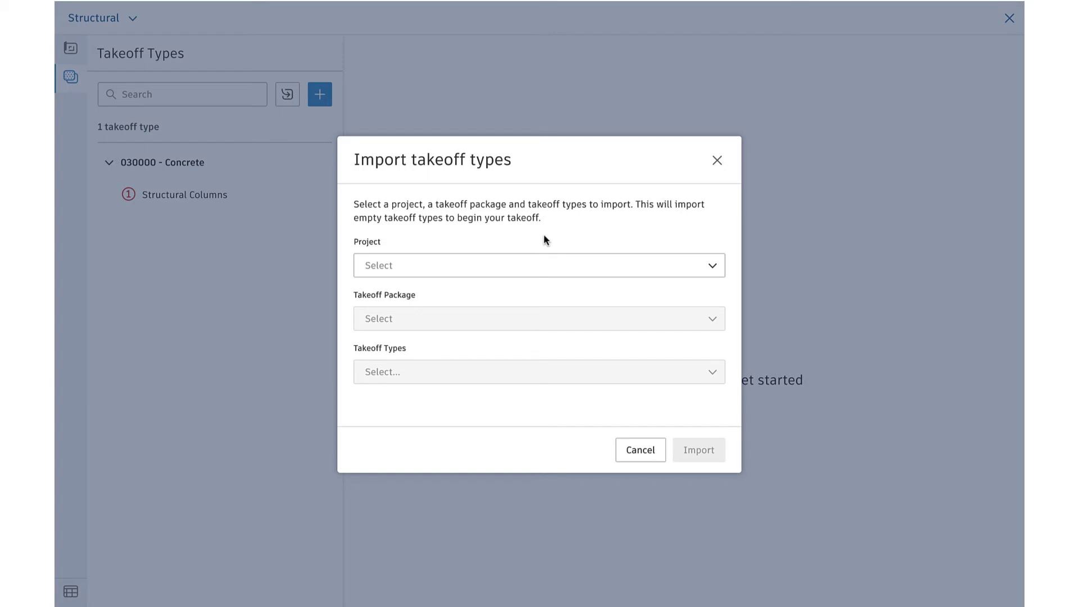
pyautogui.click(540, 270)
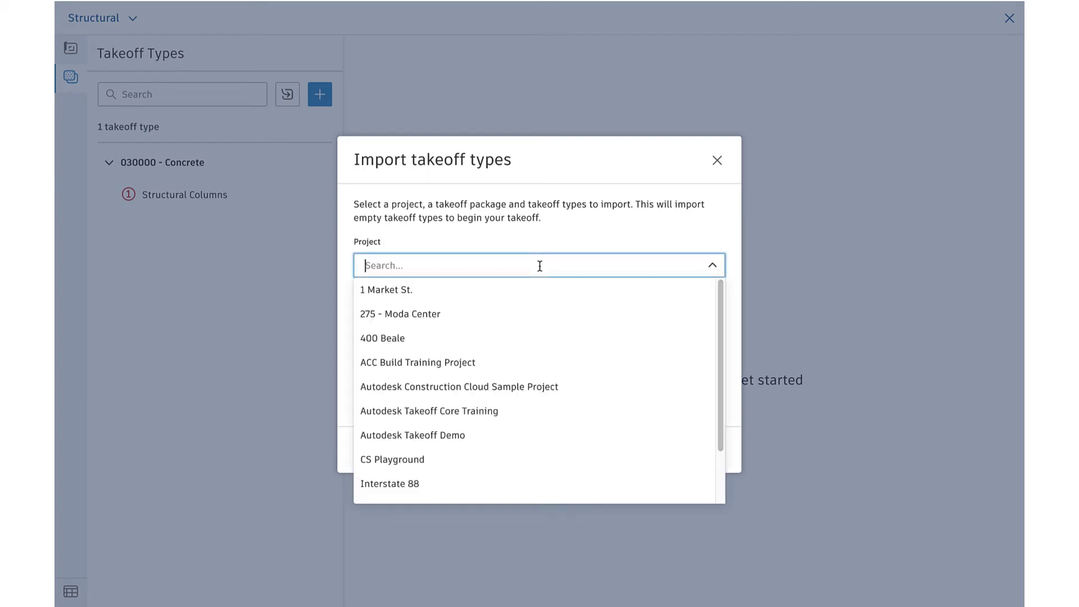
pyautogui.click(508, 388)
pyautogui.click(522, 322)
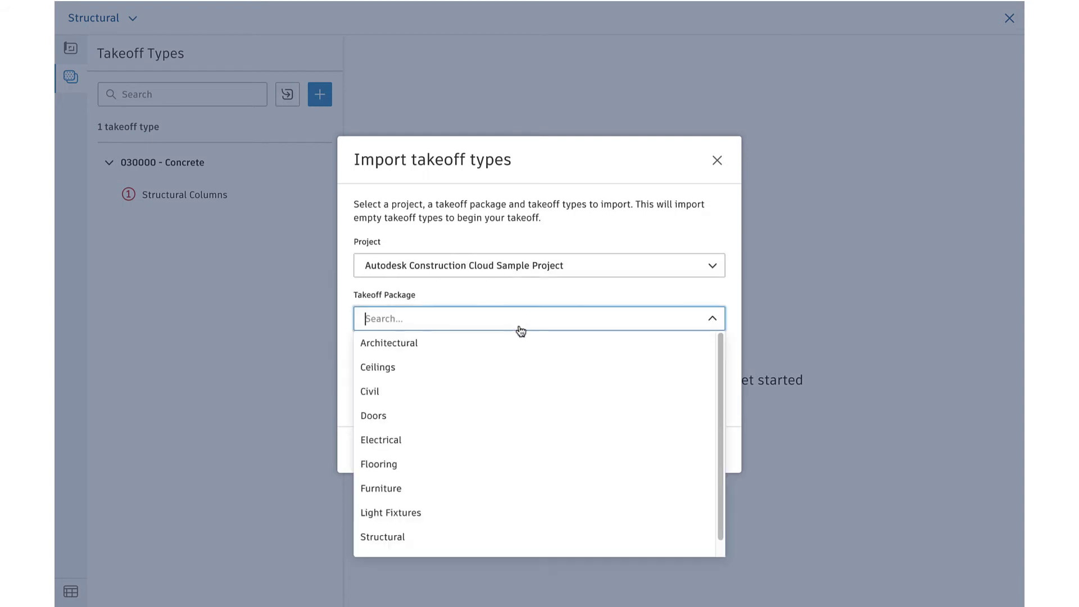
pyautogui.click(513, 347)
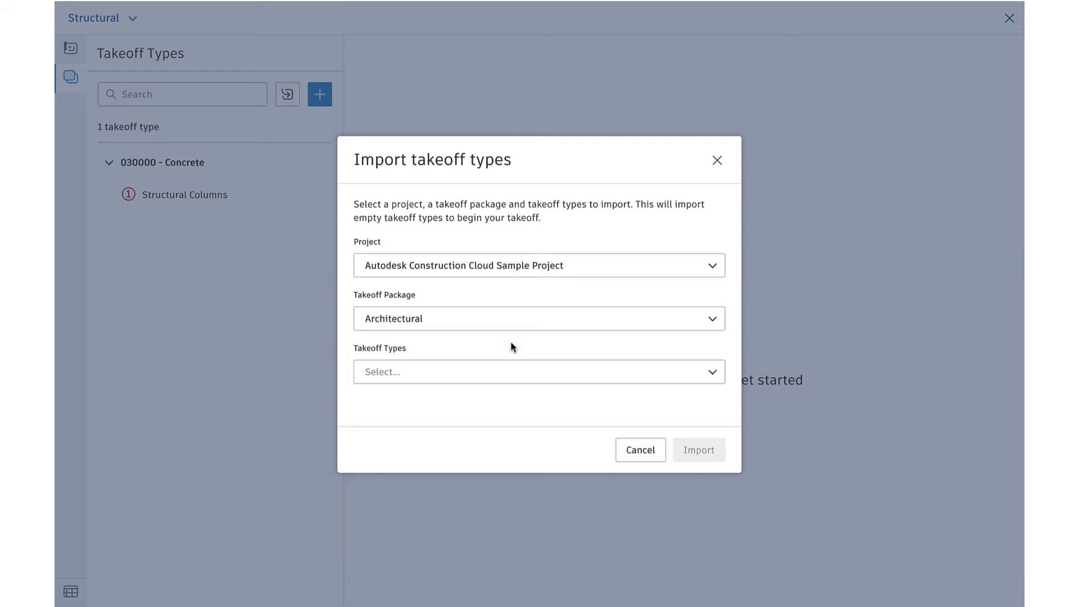
# Choose the Flooring and Office Drywall takeoff types and import them into the Structural package.
pyautogui.click(509, 372)
pyautogui.scroll(-3, 446, 274)
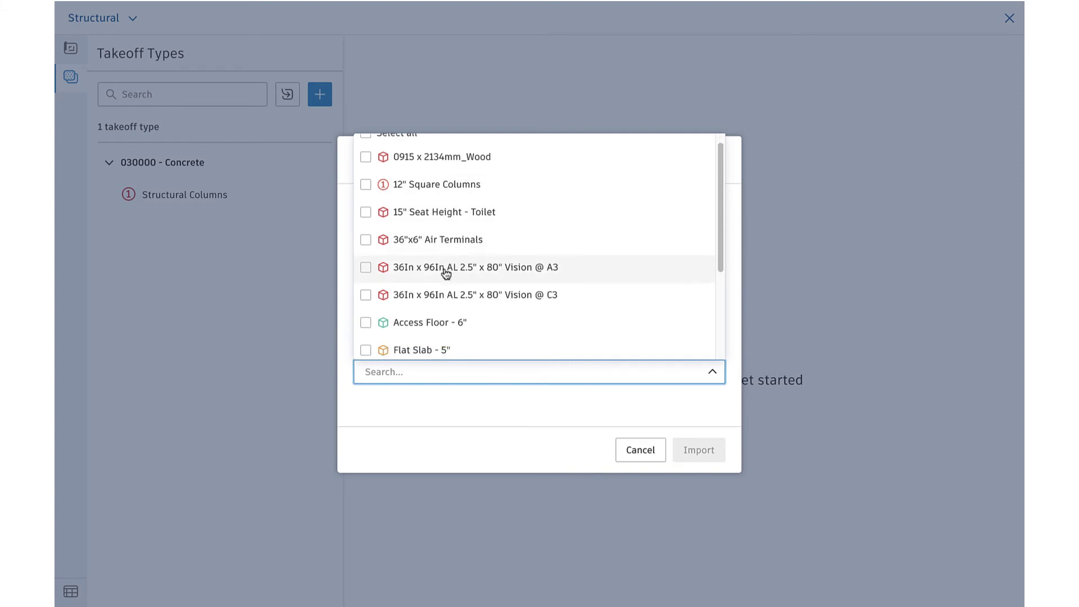
pyautogui.scroll(-1, 393, 303)
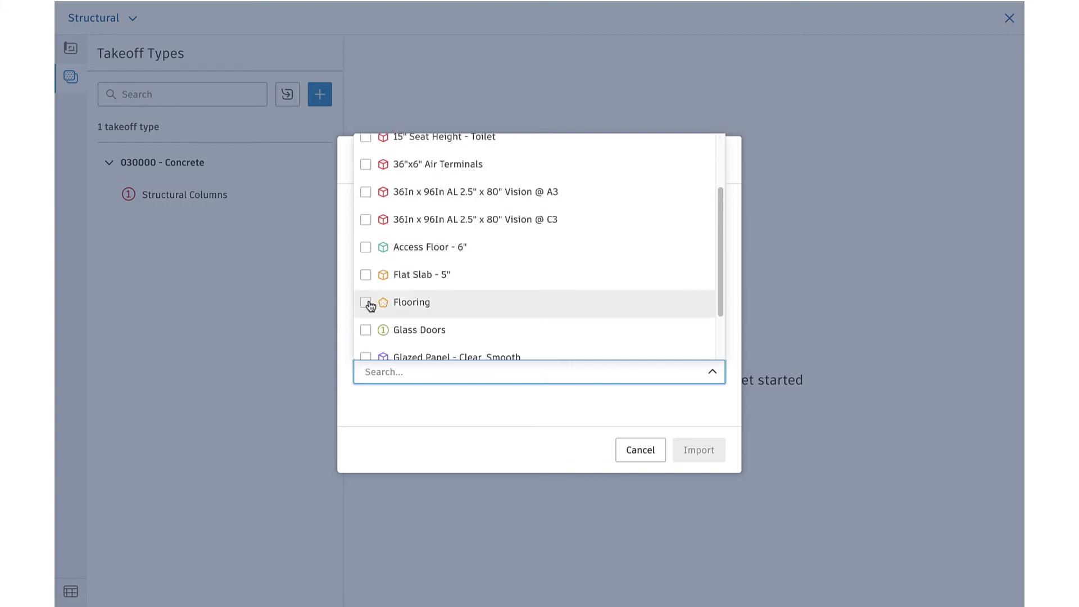
pyautogui.click(366, 302)
pyautogui.scroll(-2, 393, 307)
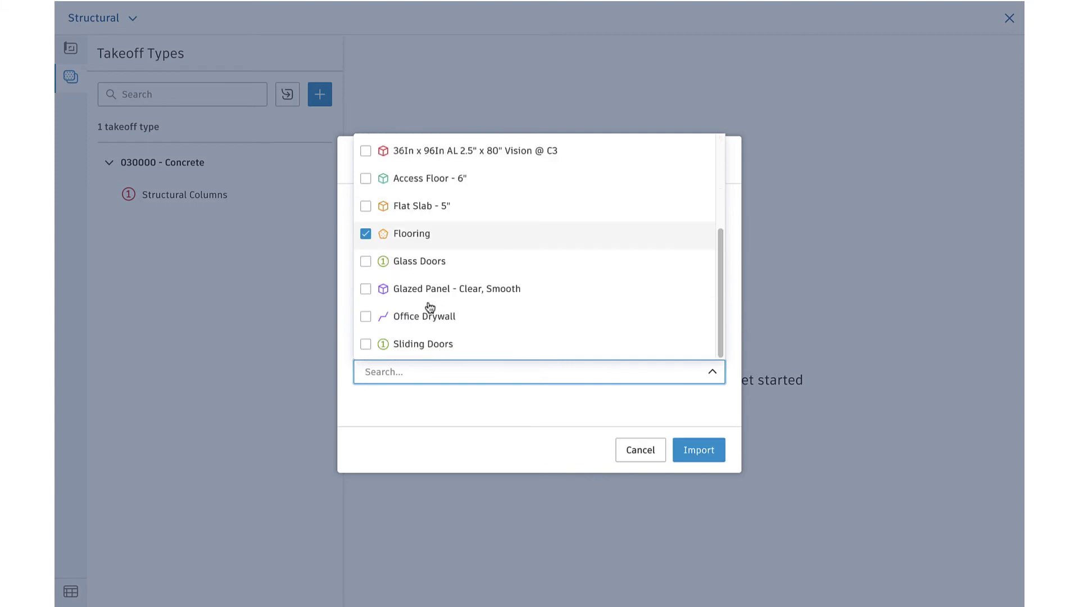
pyautogui.click(367, 317)
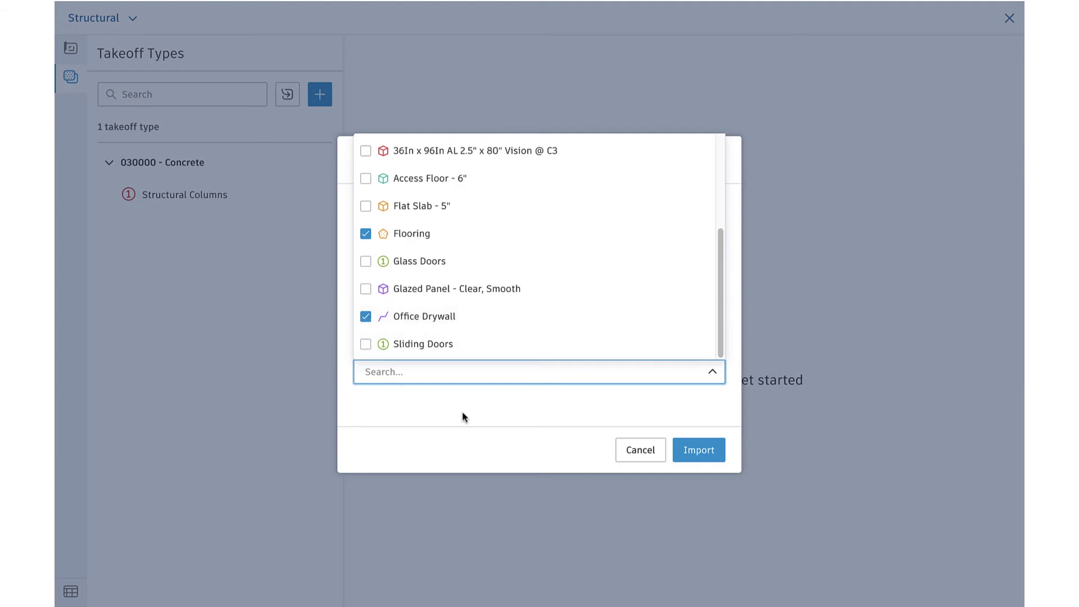
pyautogui.click(477, 417)
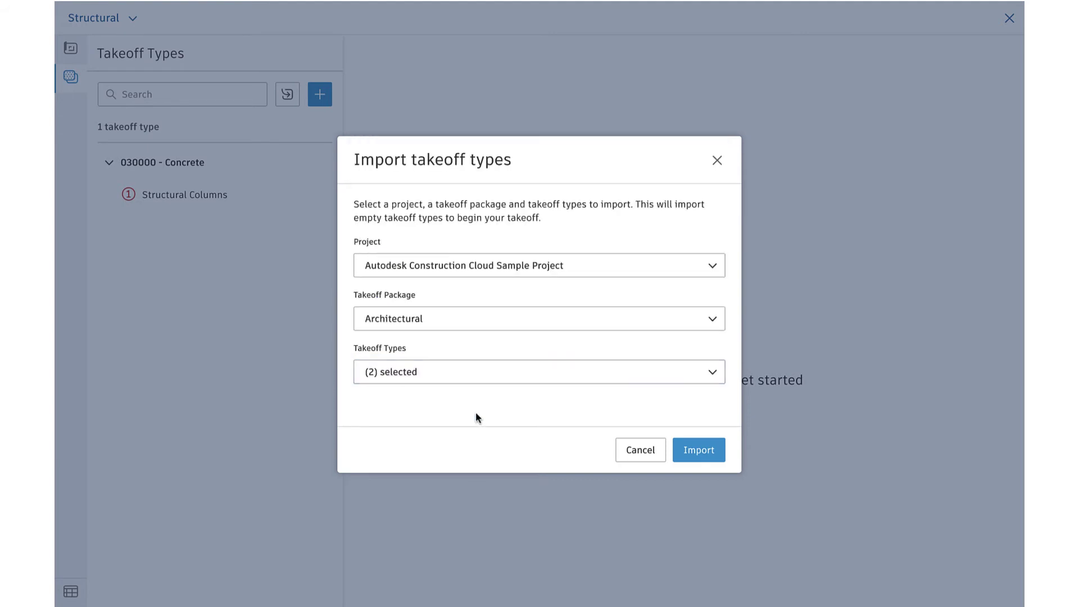
pyautogui.click(691, 453)
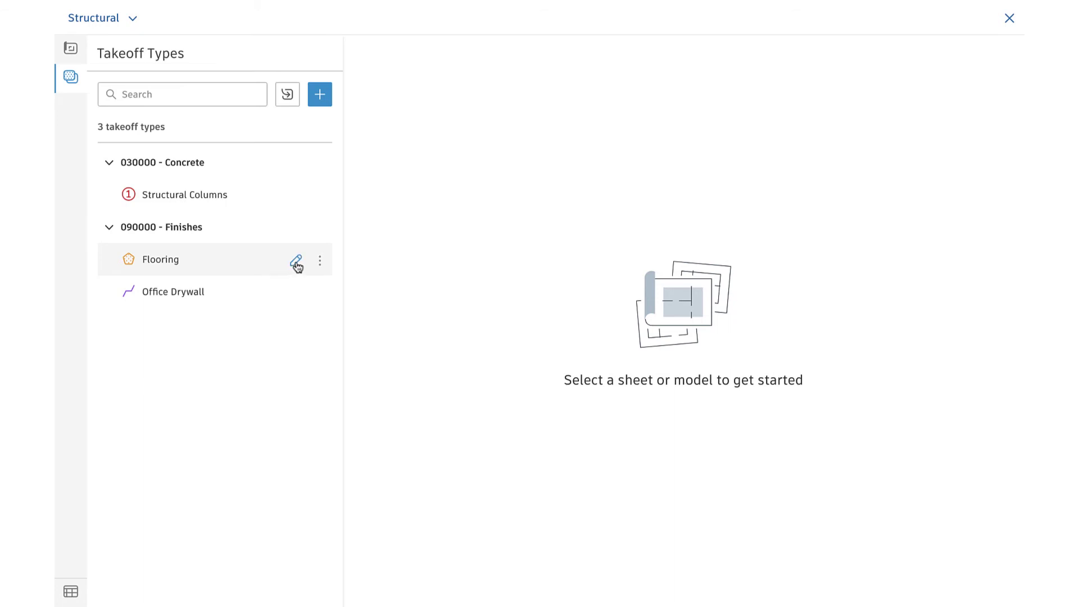
# Open the imported Flooring takeoff type for editing and rename it Tile Flooring.
pyautogui.click(296, 262)
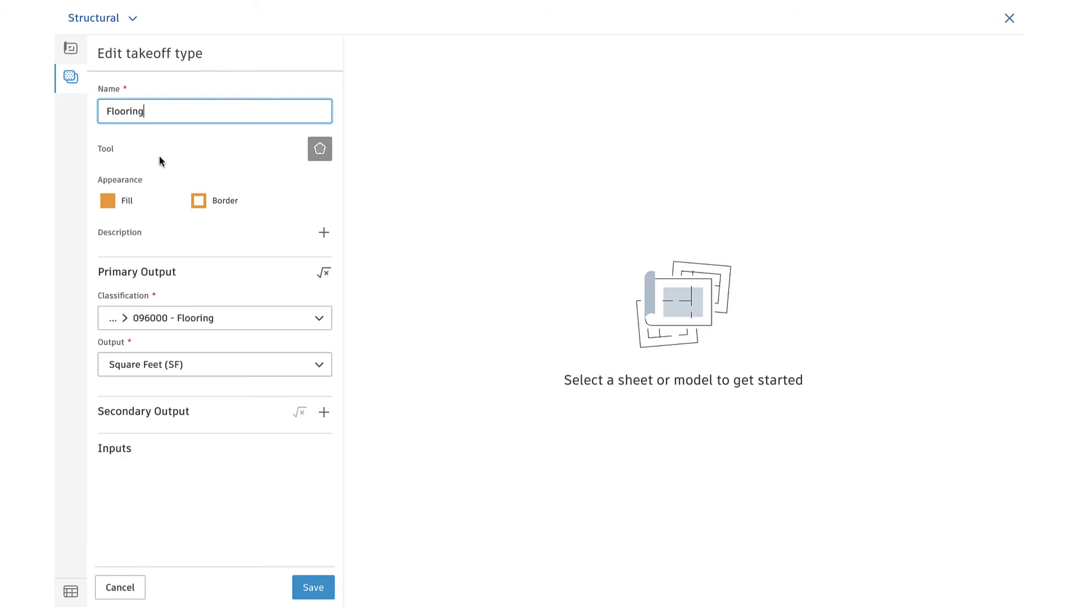
pyautogui.click(108, 111)
pyautogui.write('Tile')
# Set the primary output formula of Tile Flooring to Area * 1.3 and save the takeoff type.
pyautogui.click(324, 273)
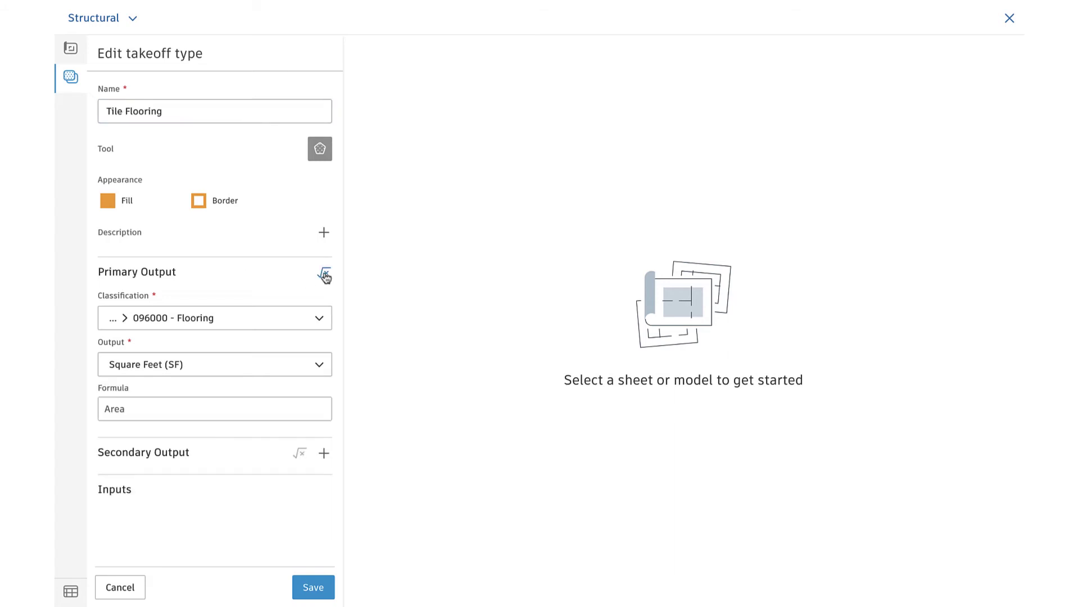
pyautogui.click(153, 409)
pyautogui.write('Area*')
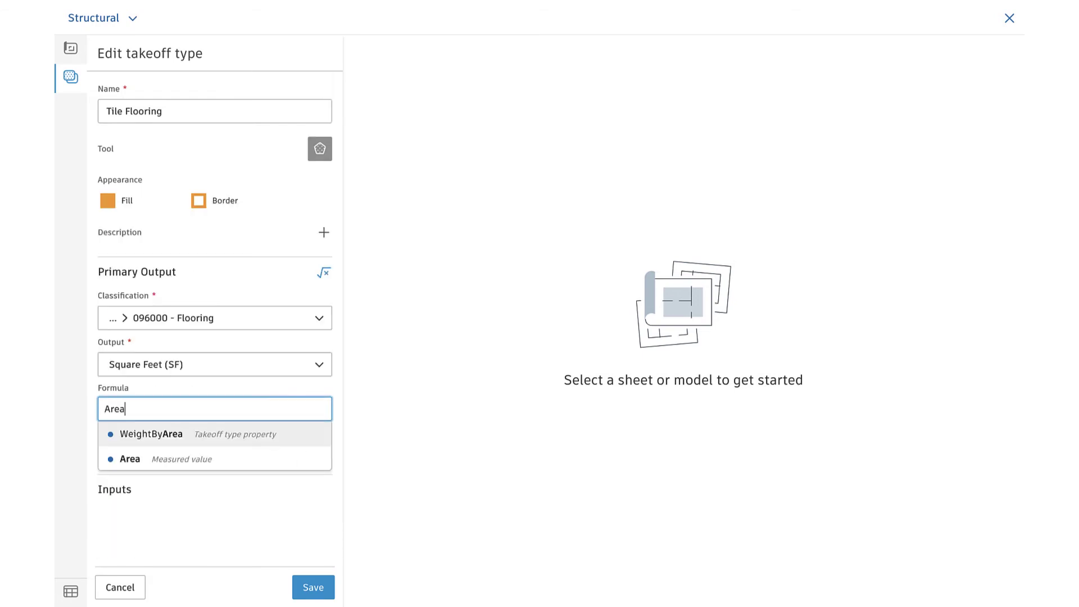
pyautogui.write('1.')
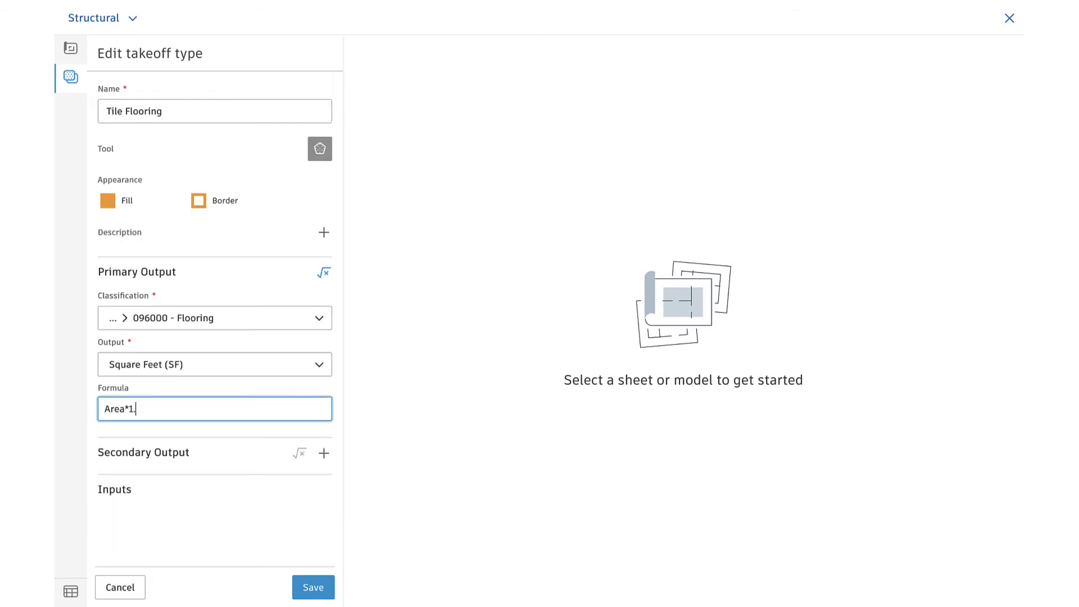
pyautogui.write('3')
pyautogui.click(166, 426)
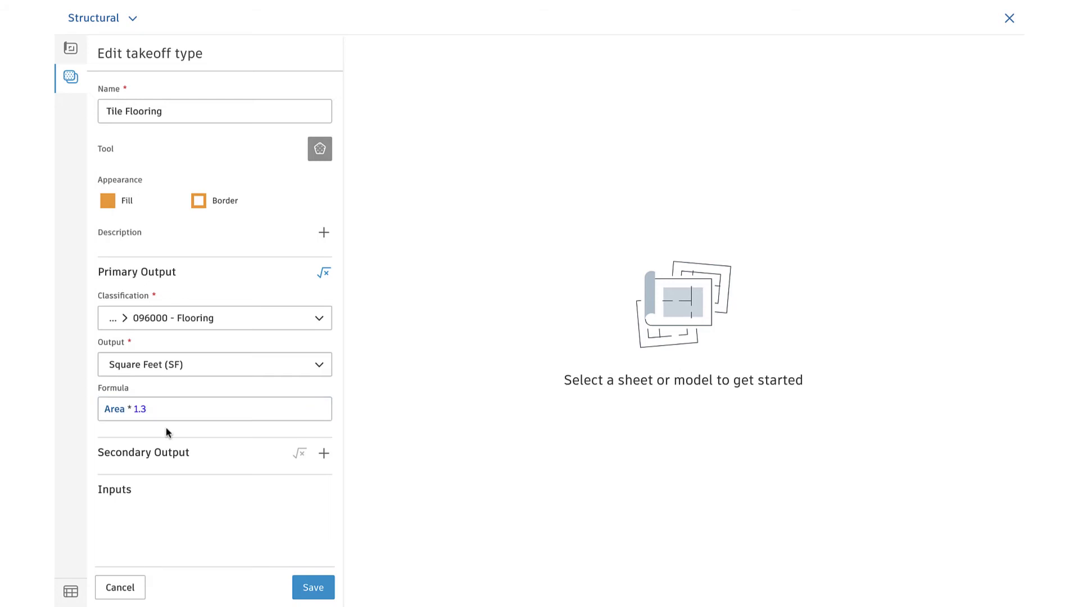
pyautogui.click(313, 590)
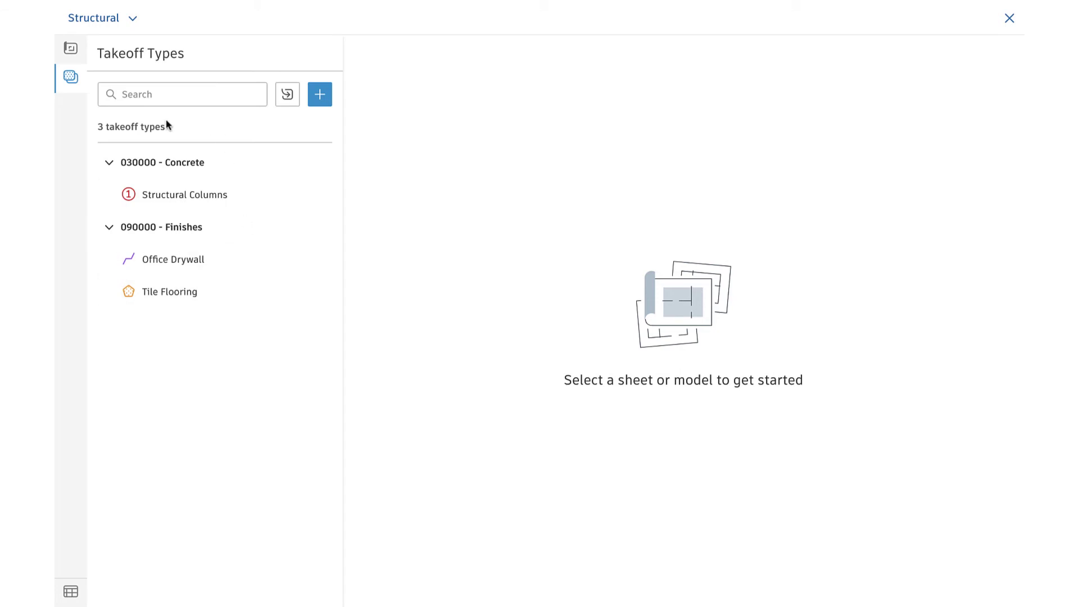
# Browse the package's list of sheets and models and examine its search and sort options.
pyautogui.click(71, 52)
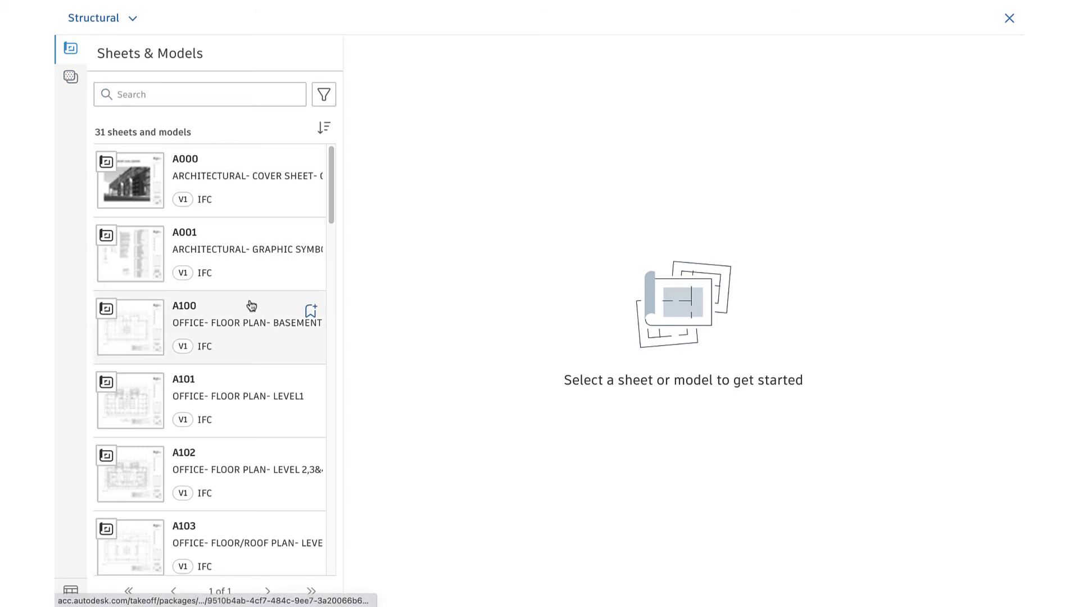
pyautogui.scroll(-10, 251, 305)
pyautogui.scroll(10, 251, 306)
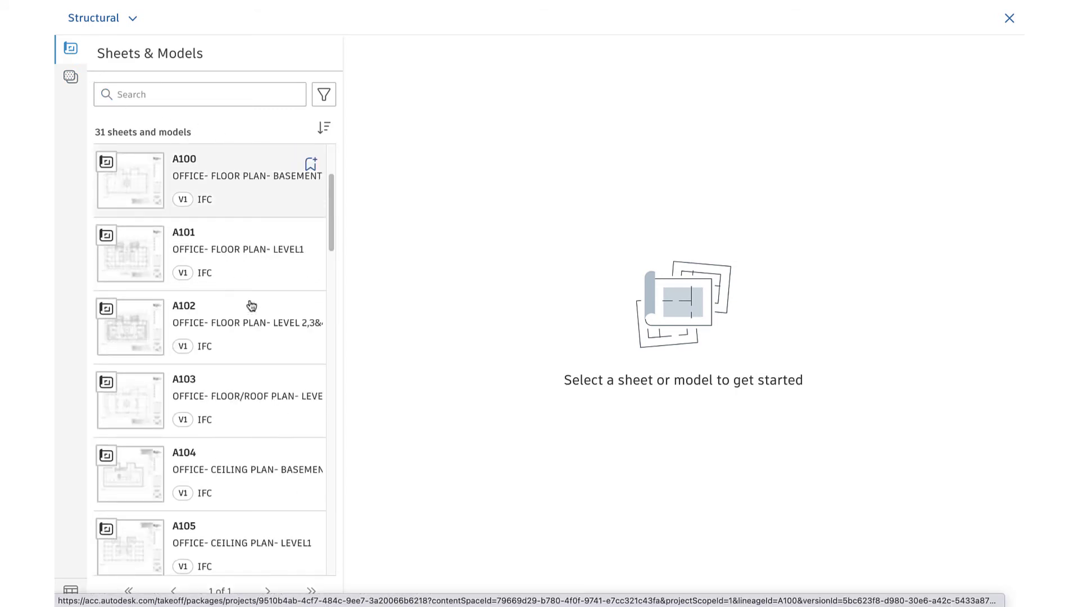
pyautogui.click(244, 100)
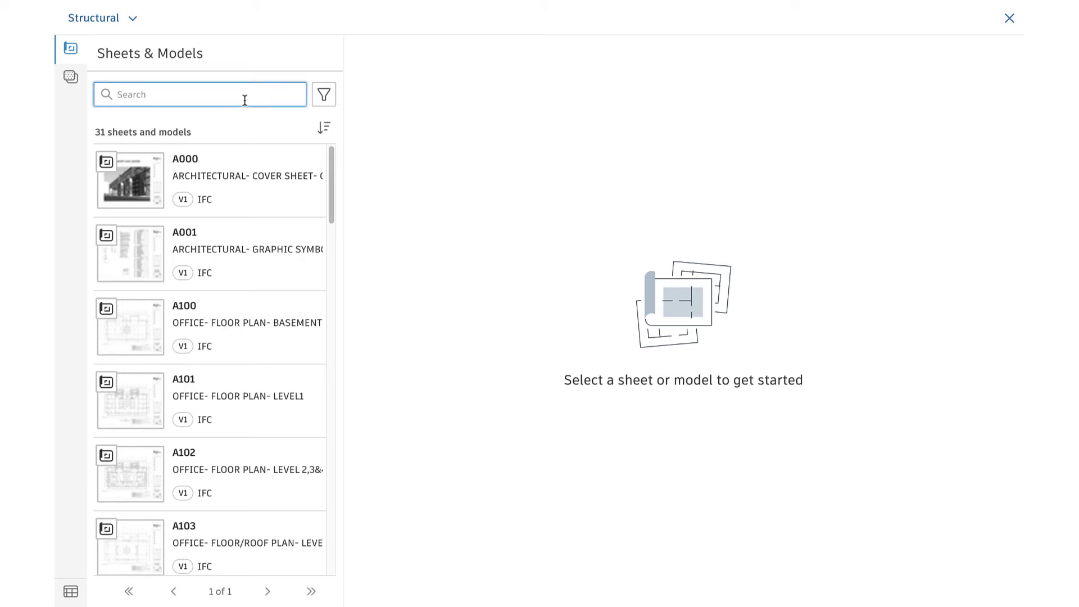
pyautogui.click(325, 131)
pyautogui.click(325, 131)
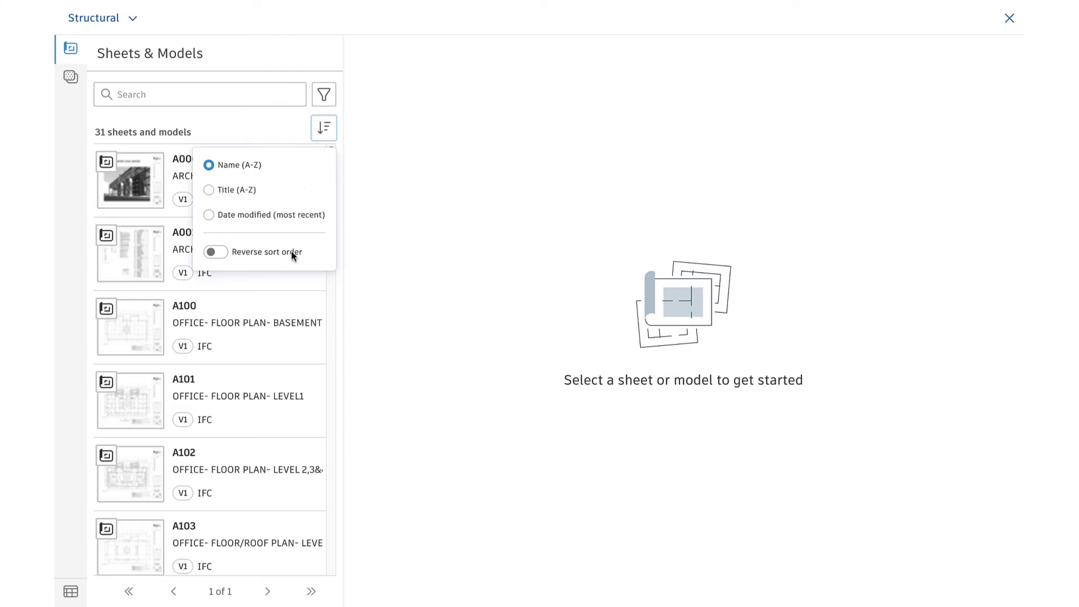
pyautogui.click(321, 131)
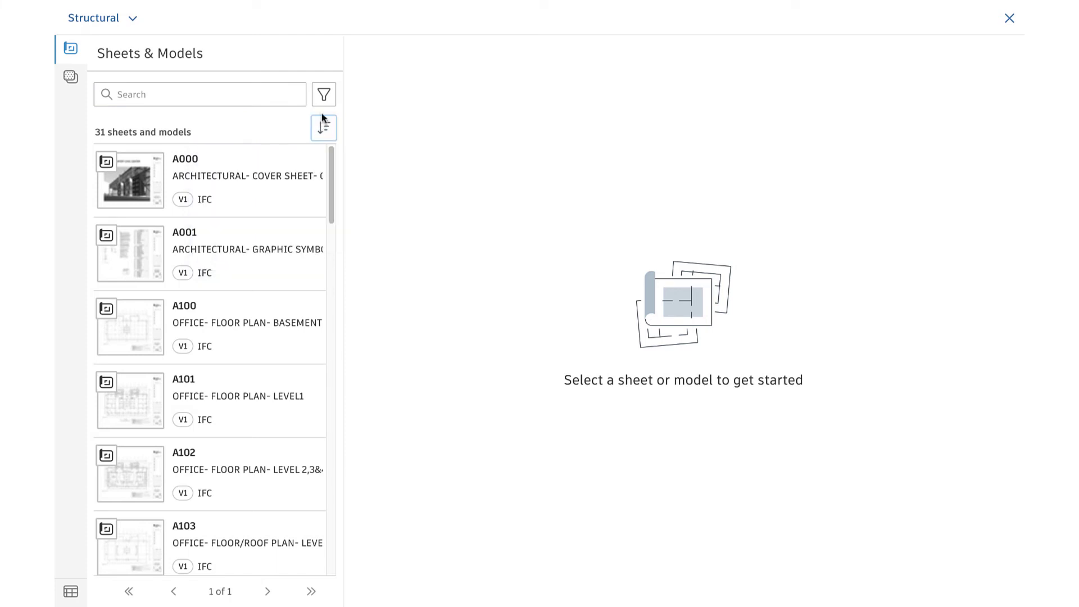
# Examine the filters for sheets and models, including tags, version set and document type, without applying any.
pyautogui.click(325, 96)
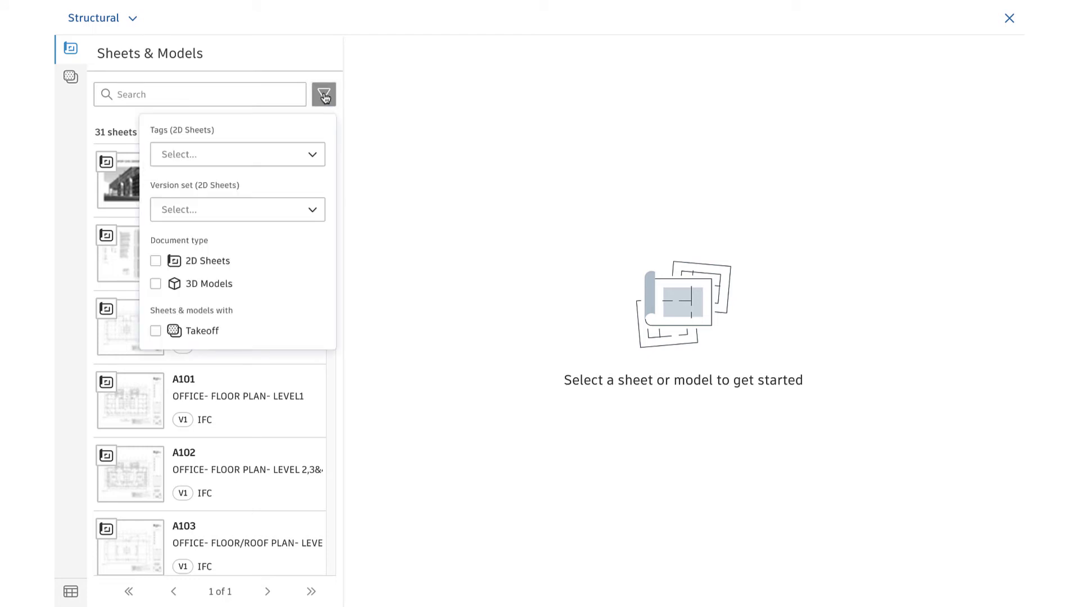
pyautogui.click(312, 155)
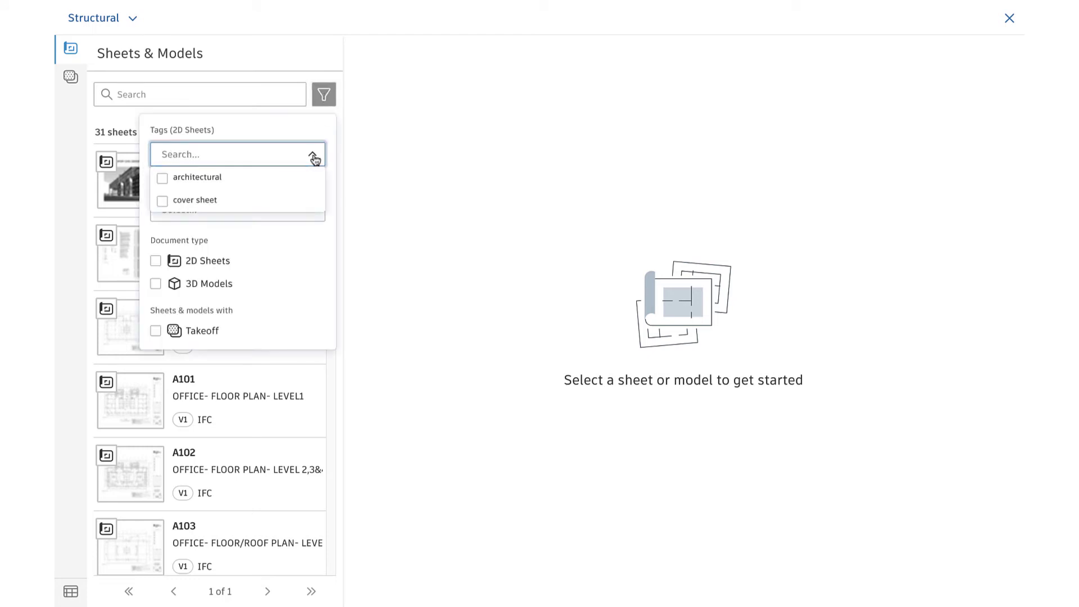
pyautogui.click(313, 155)
pyautogui.click(312, 212)
pyautogui.click(312, 211)
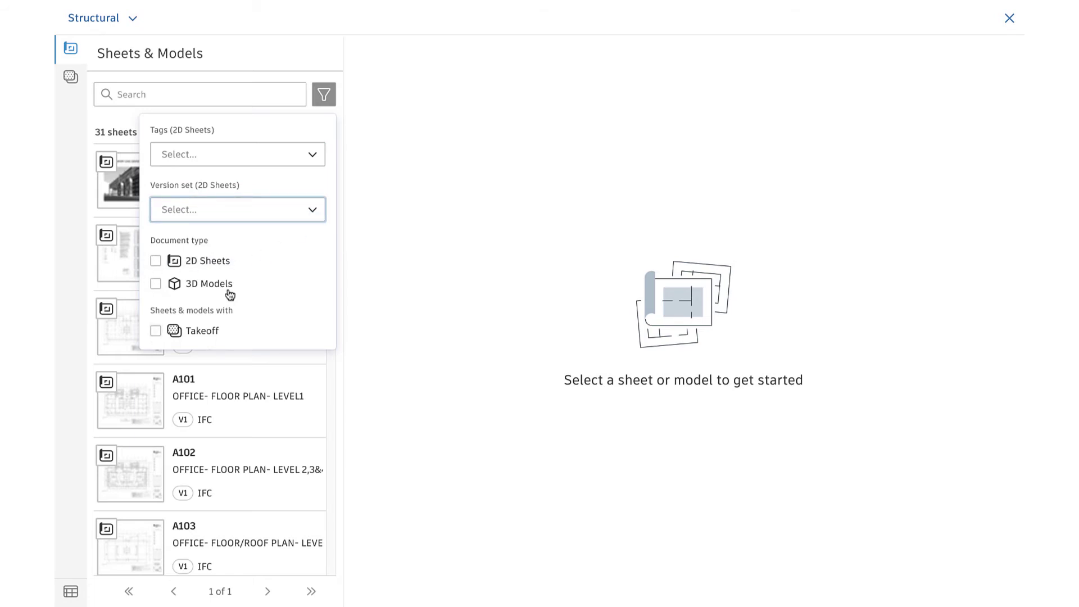
pyautogui.click(324, 96)
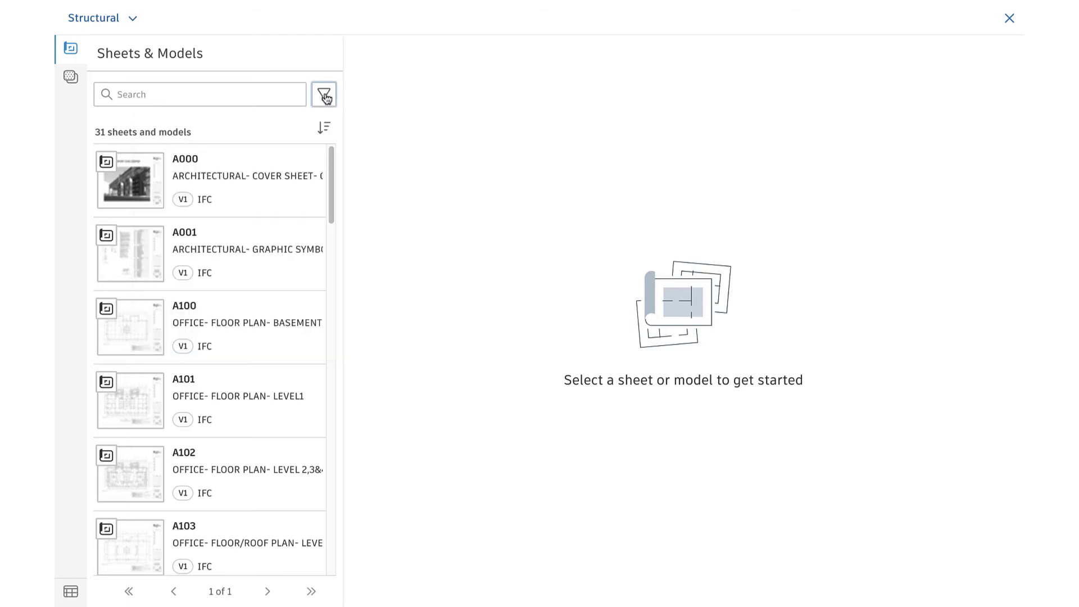
# Bookmark sheet A101, the level 1 office floor plan, and open it.
pyautogui.click(311, 386)
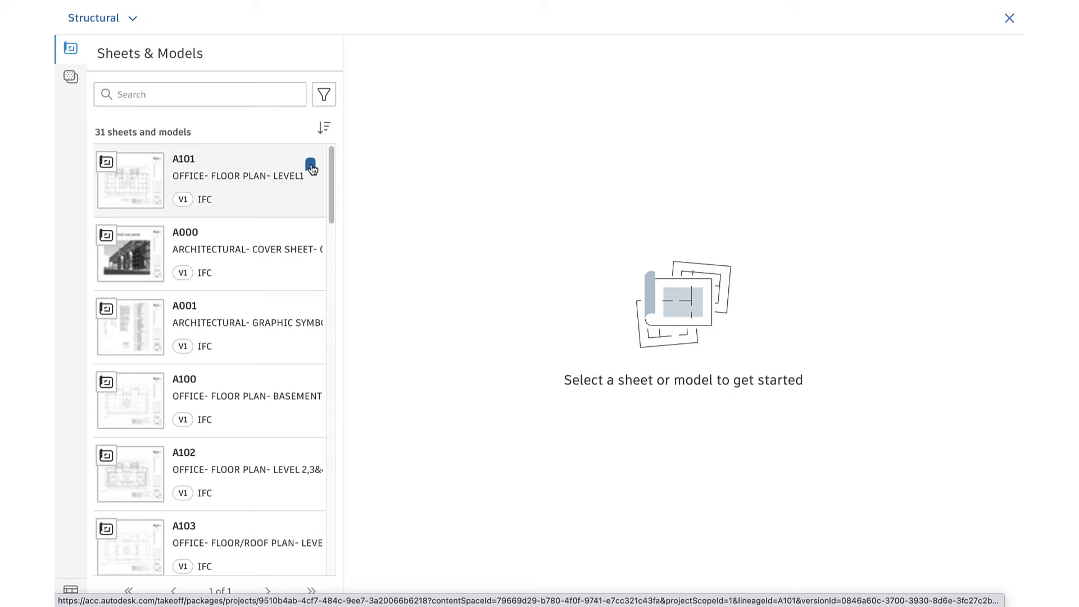
pyautogui.click(273, 173)
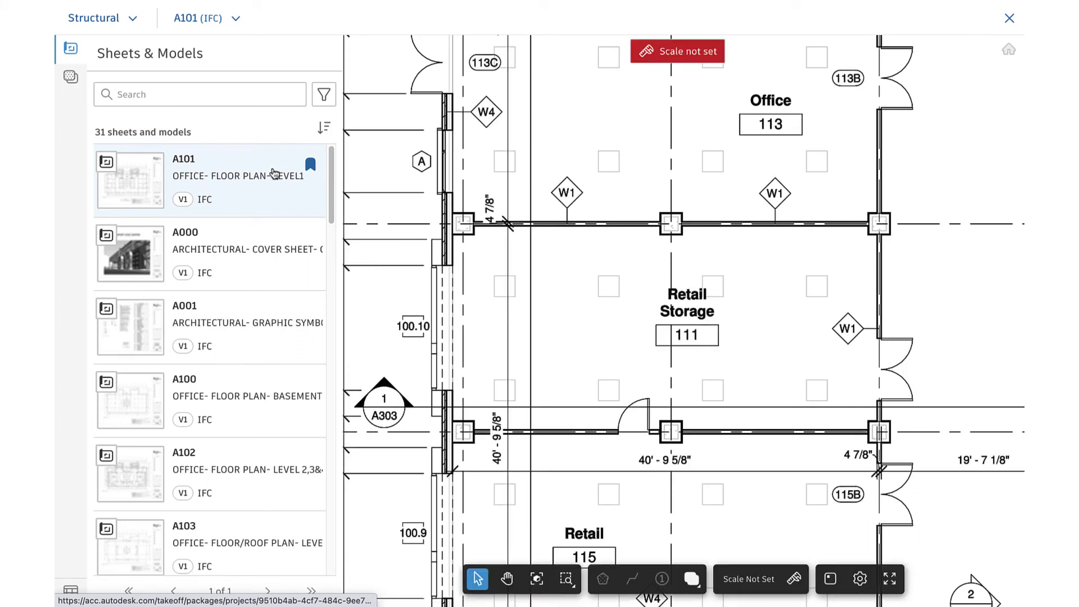
# Calibrate sheet A101 along a 20'-0" grid dimension above the building, entering 20' in feet and fractional inches.
pyautogui.scroll(-3, 680, 192)
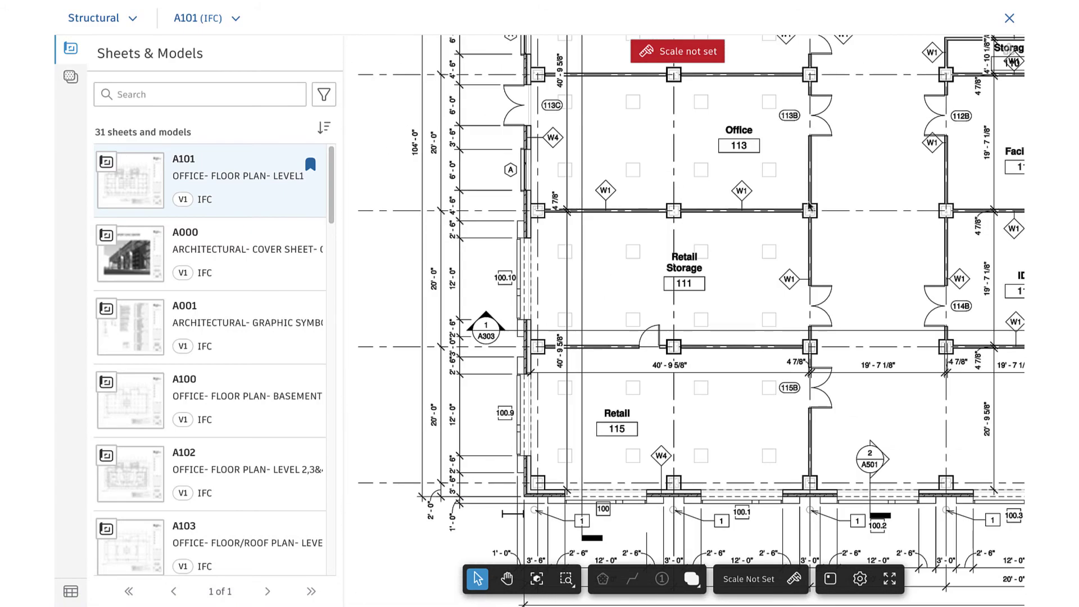
pyautogui.moveTo(759, 171); pyautogui.dragTo(722, 400)
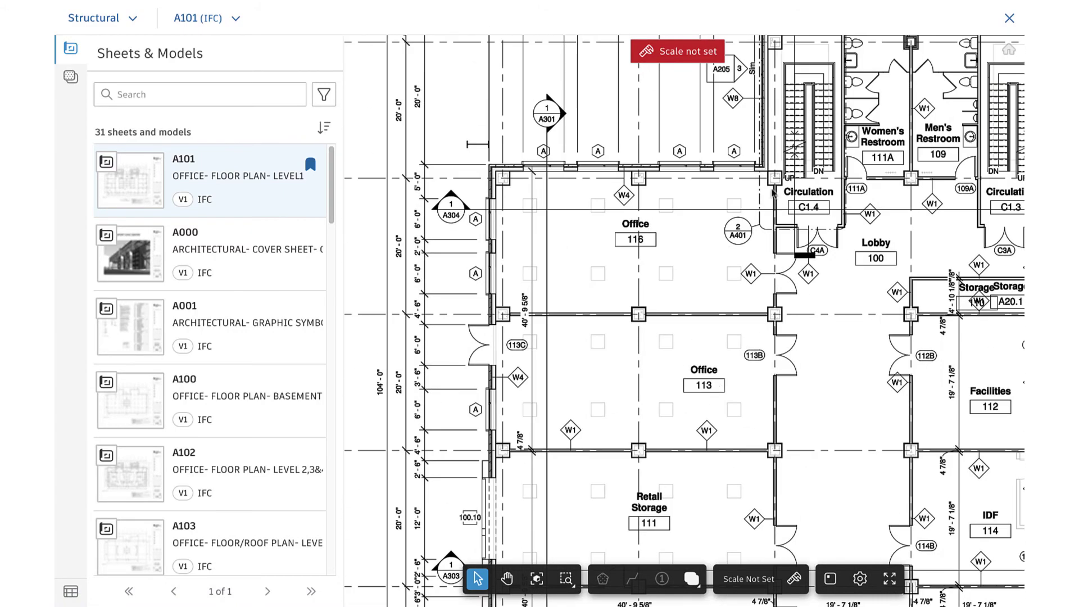
pyautogui.moveTo(773, 193); pyautogui.dragTo(700, 336)
pyautogui.click(664, 53)
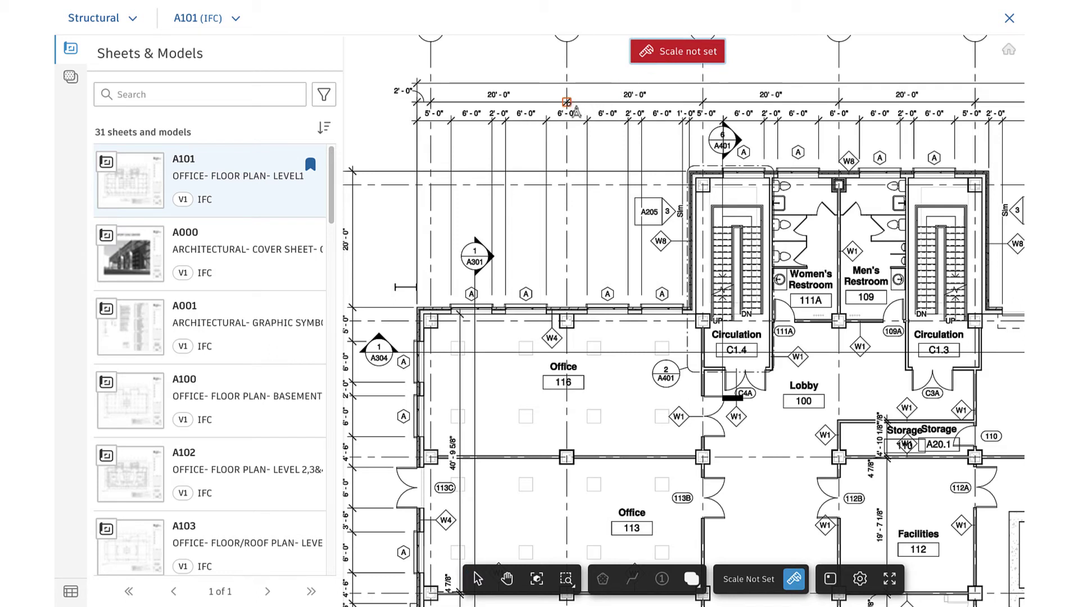
pyautogui.click(566, 102)
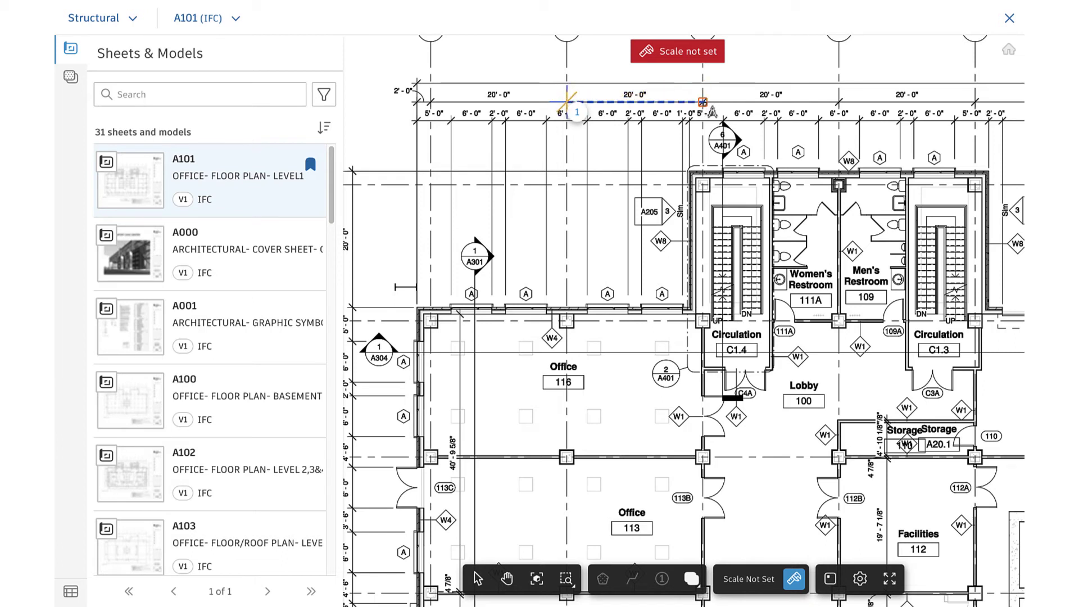
pyautogui.click(711, 112)
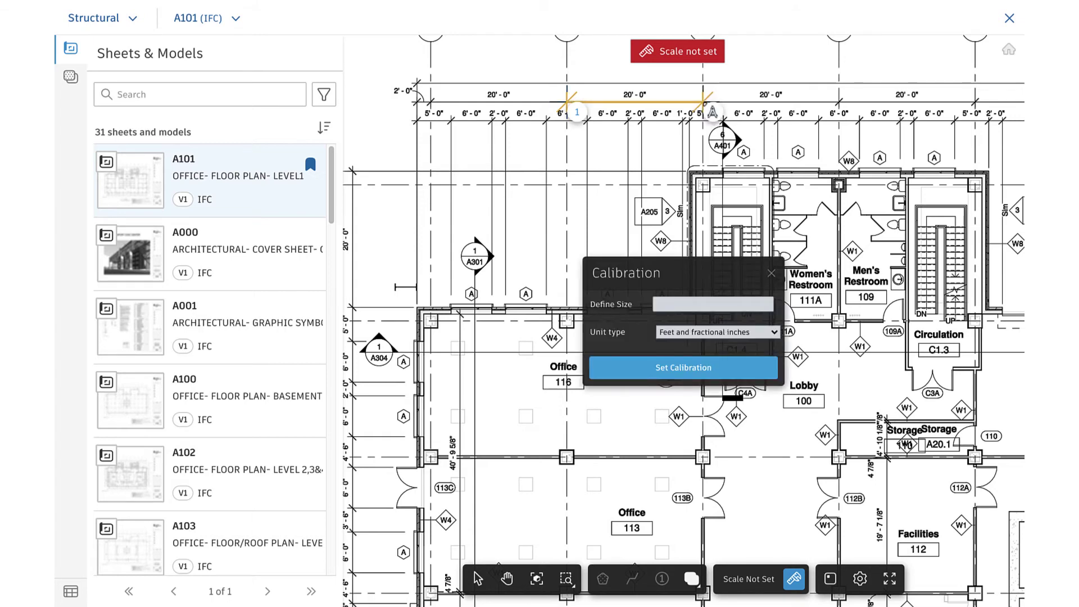
pyautogui.write('20')
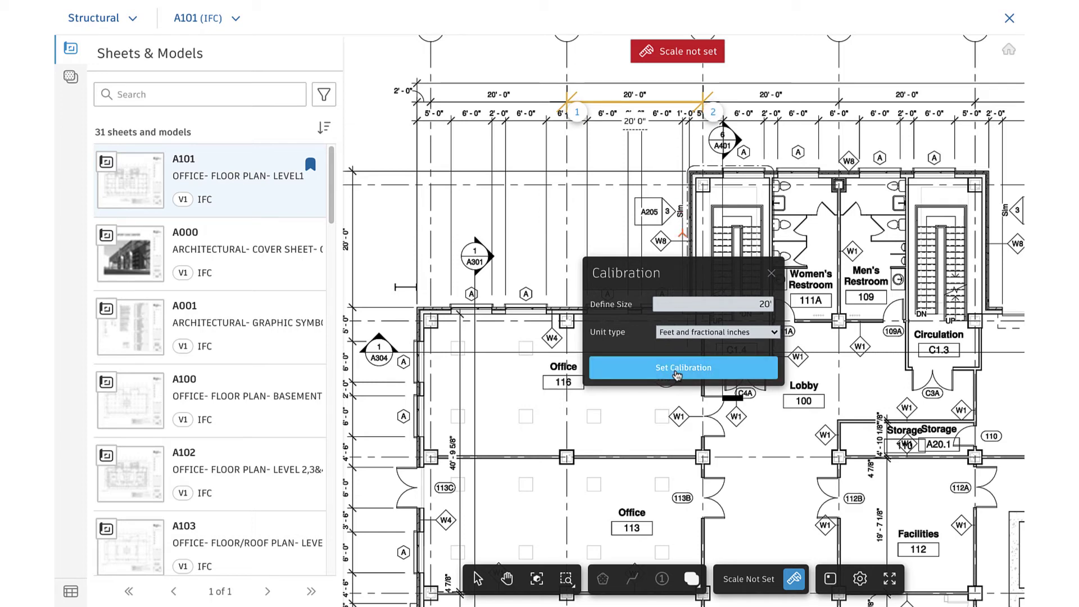
pyautogui.click(678, 369)
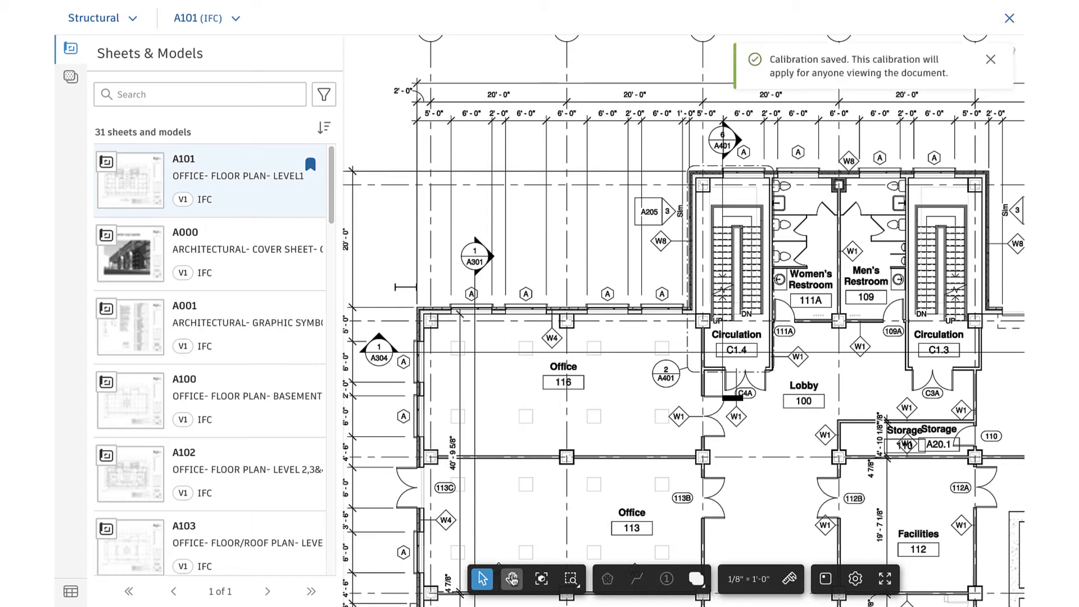
# Pan across the offices, retail storage and lobby on sheet A101, and fit the whole sheet to the view.
pyautogui.click(512, 579)
pyautogui.moveTo(574, 527); pyautogui.dragTo(597, 354)
pyautogui.moveTo(607, 423); pyautogui.dragTo(589, 371)
pyautogui.scroll(2, 584, 368)
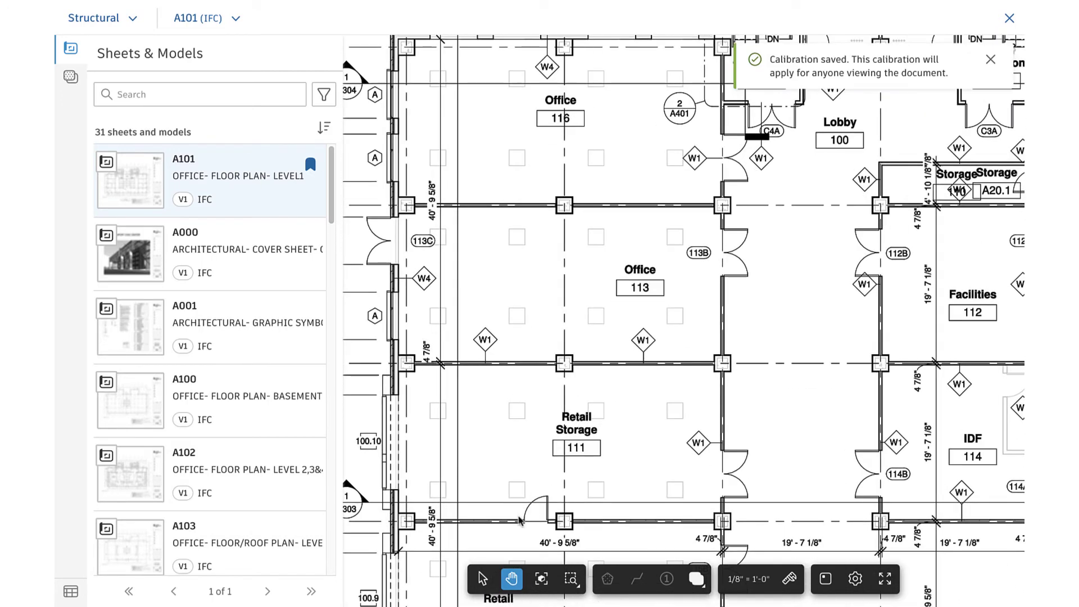
pyautogui.click(479, 579)
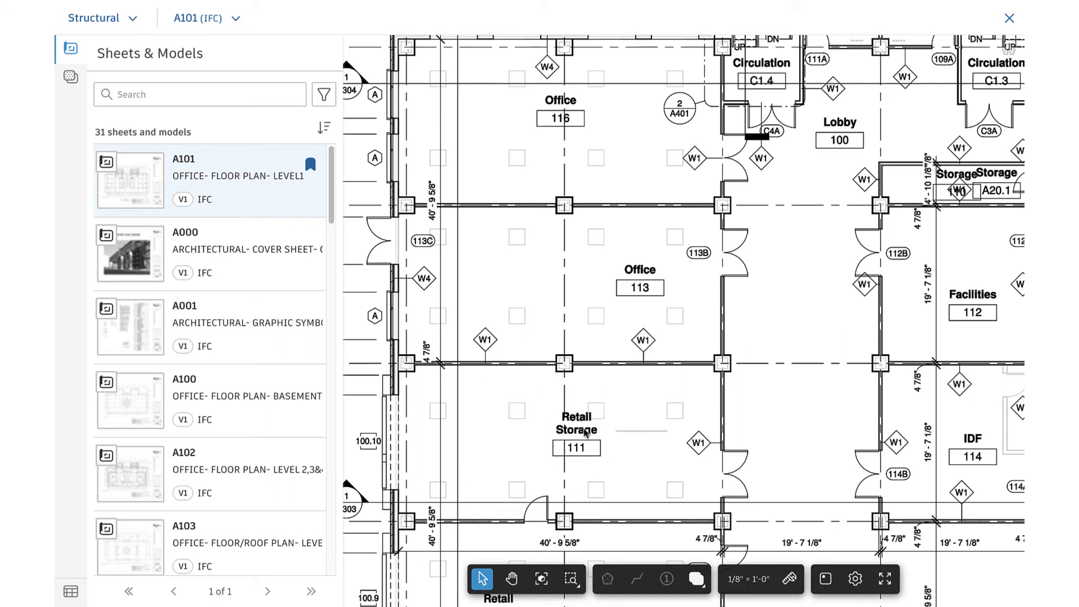
pyautogui.moveTo(668, 431); pyautogui.dragTo(464, 374)
pyautogui.click(511, 578)
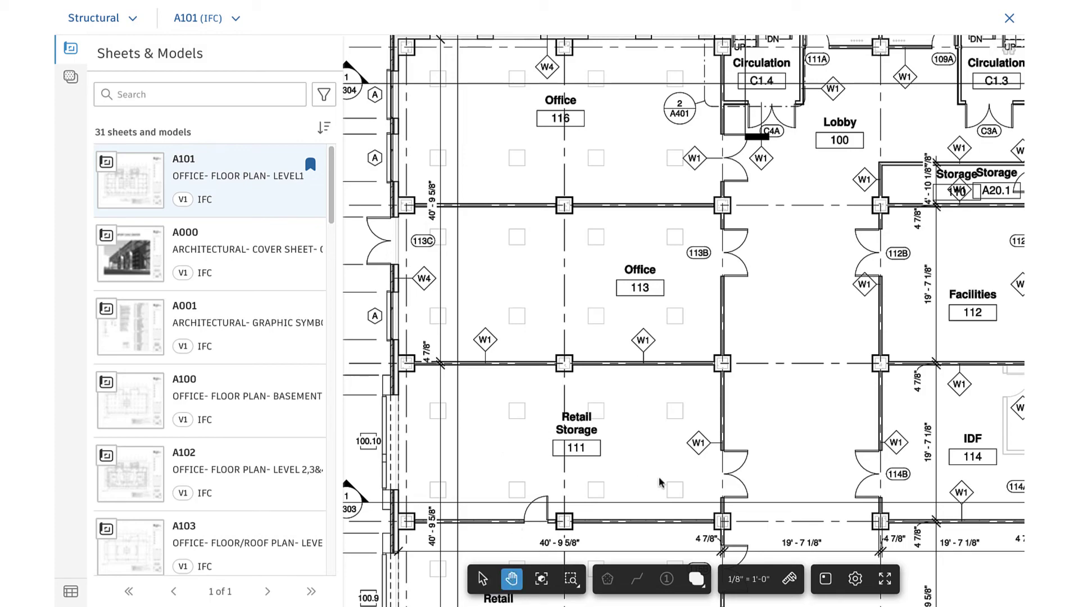
pyautogui.moveTo(875, 463); pyautogui.dragTo(730, 444)
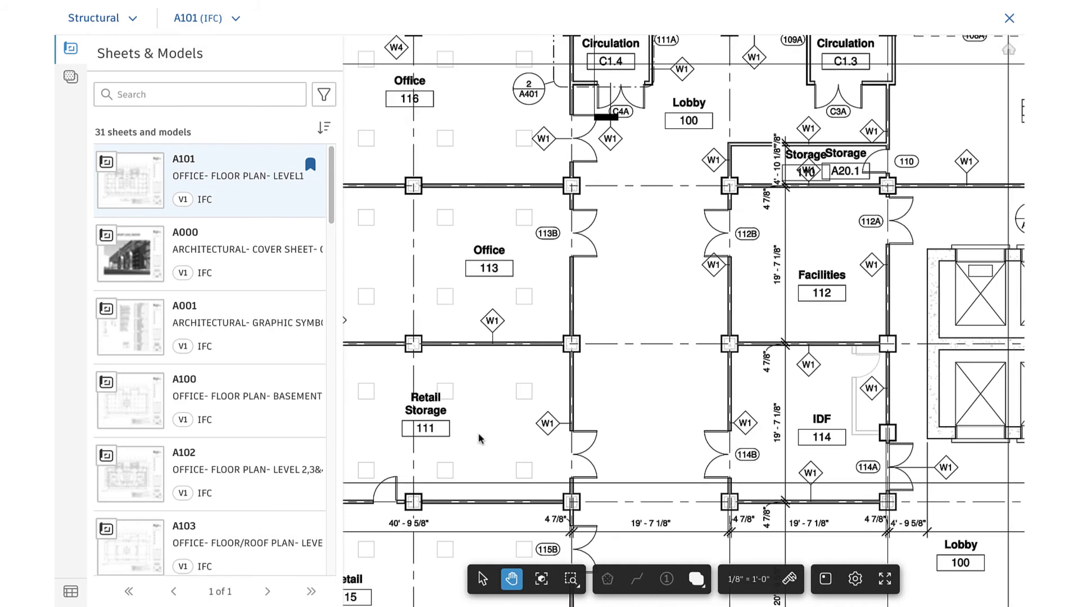
pyautogui.moveTo(483, 441); pyautogui.dragTo(668, 453)
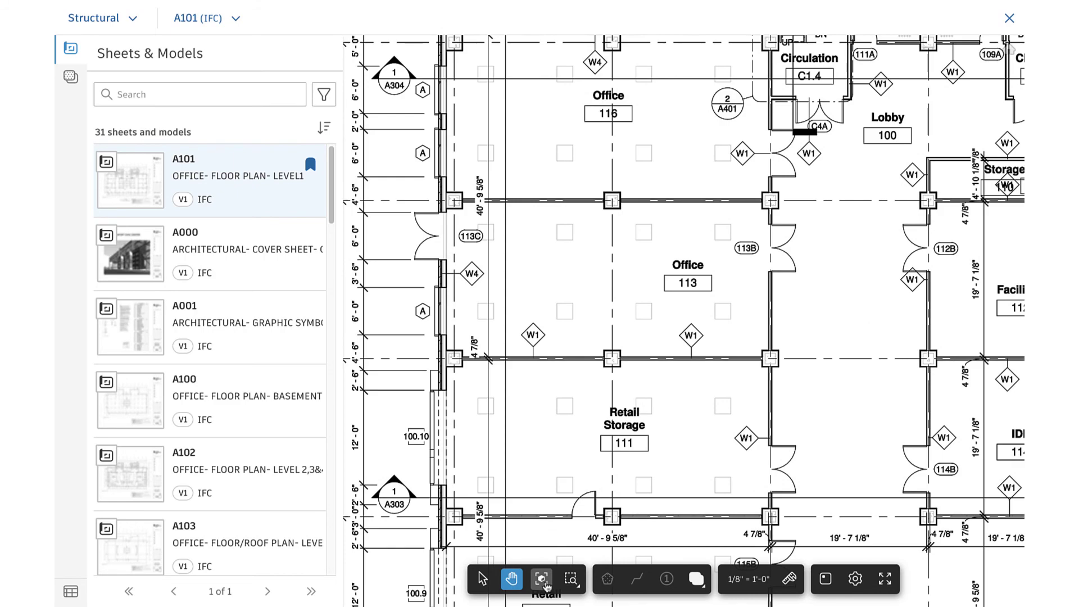
pyautogui.click(542, 580)
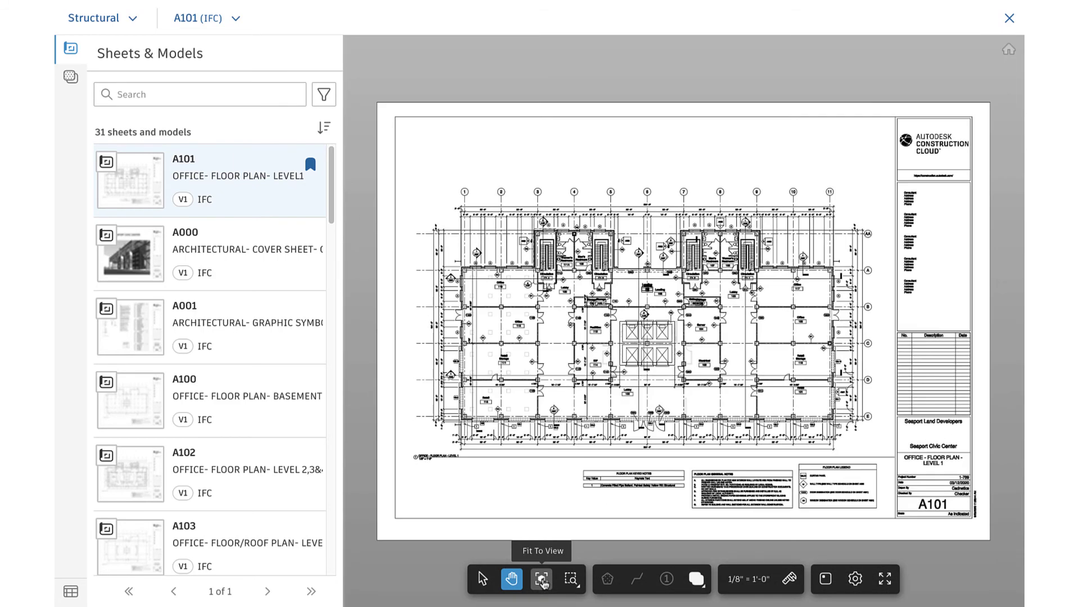
# Try the Zoom tool on the floor plan and use Window Zoom to frame Office 116 and Office 113.
pyautogui.click(482, 579)
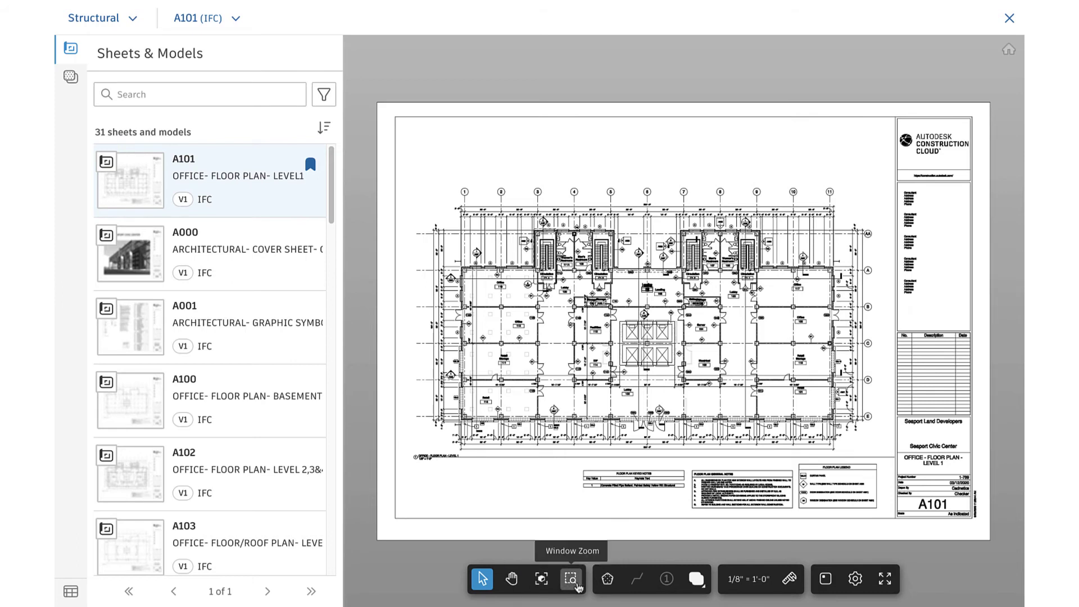
pyautogui.click(578, 587)
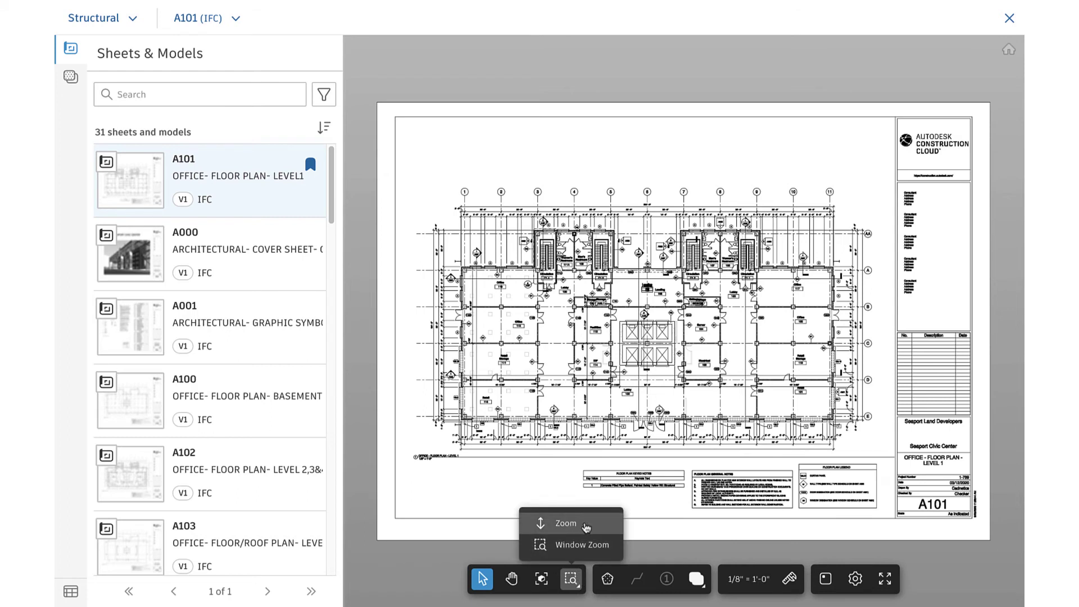
pyautogui.click(586, 525)
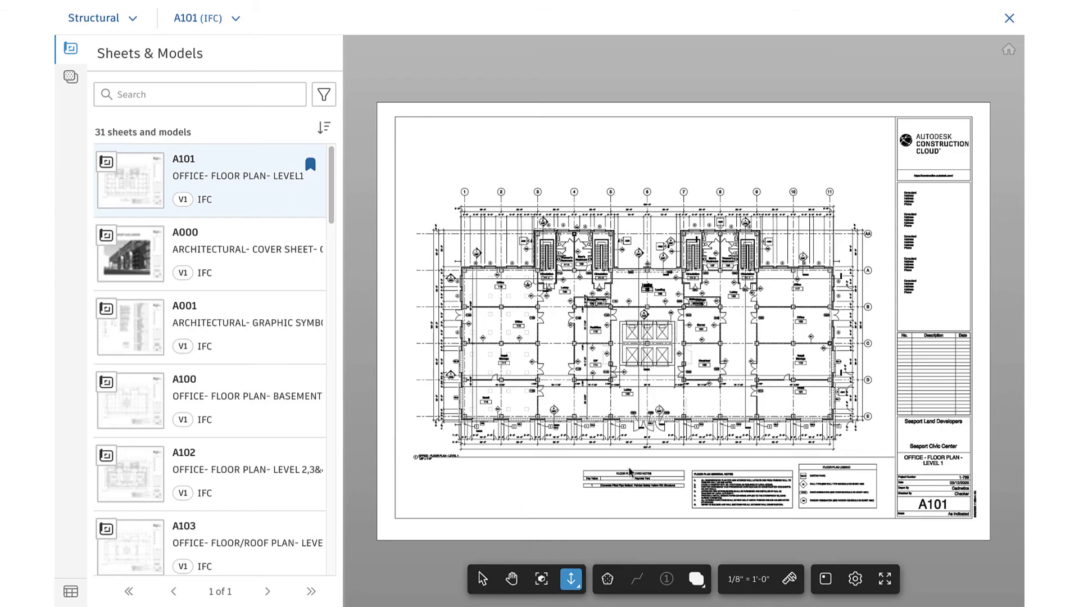
pyautogui.moveTo(639, 405); pyautogui.dragTo(662, 432)
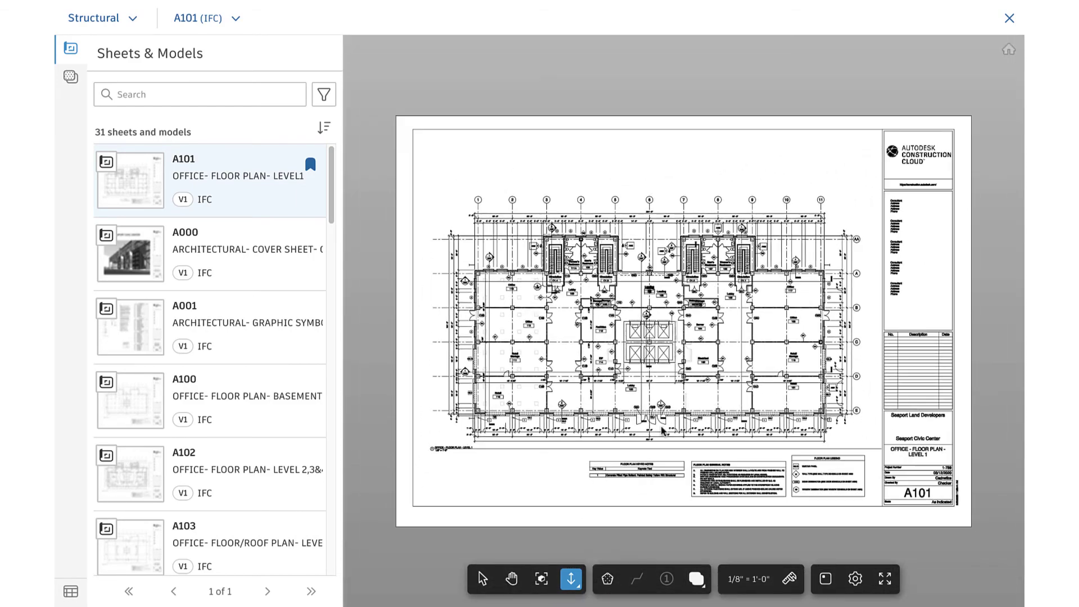
pyautogui.click(570, 588)
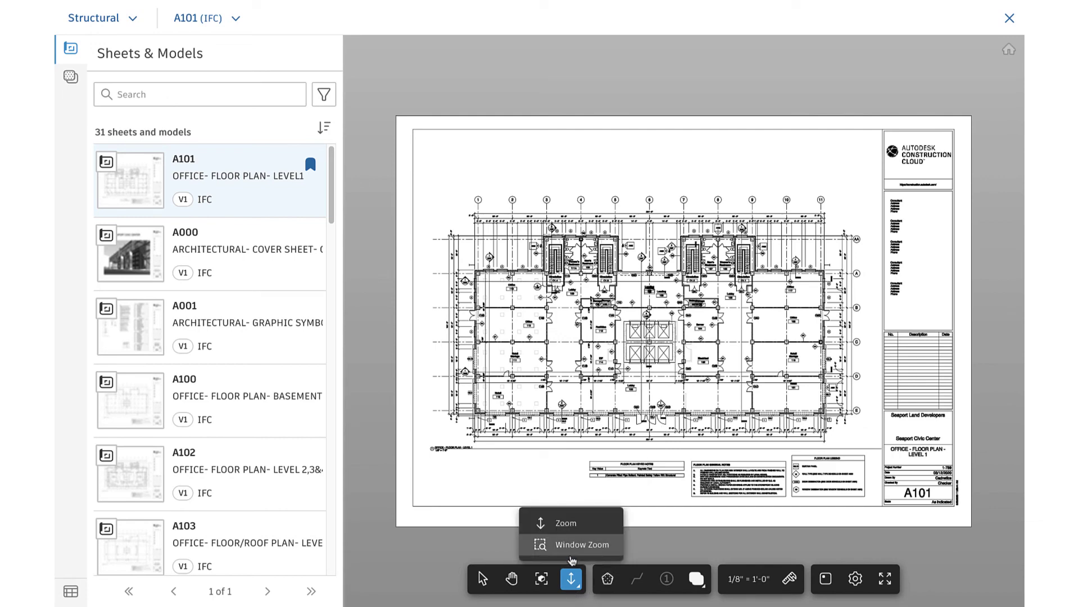
pyautogui.click(573, 552)
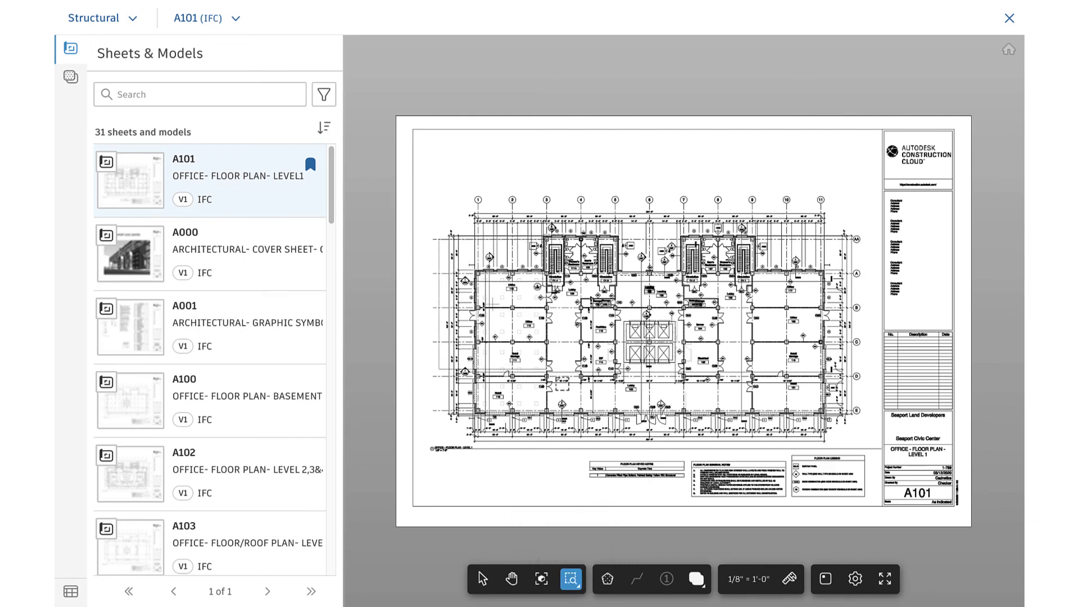
pyautogui.moveTo(442, 240); pyautogui.dragTo(571, 376)
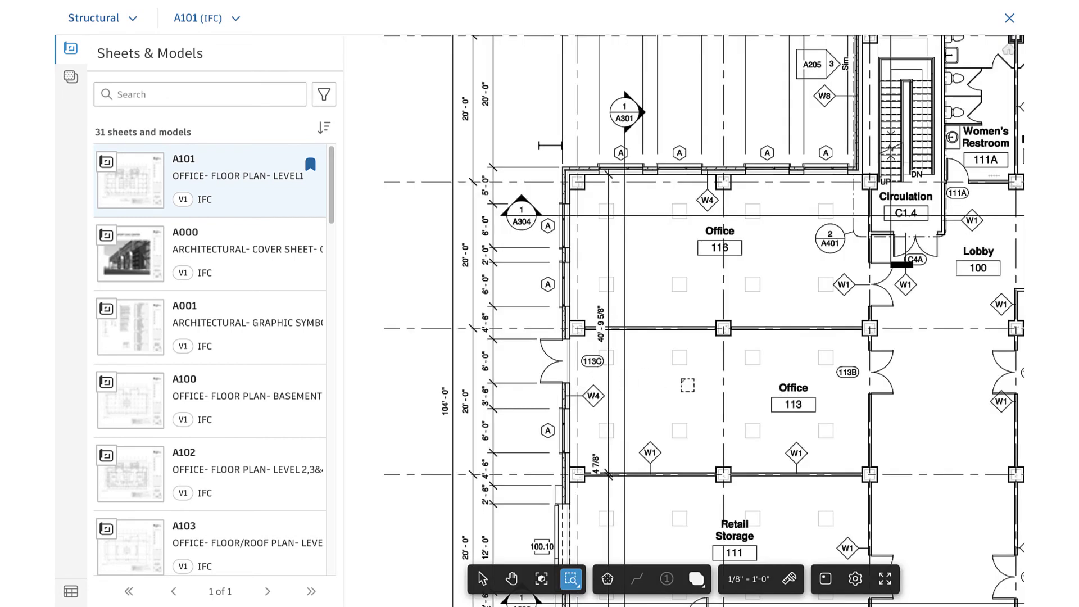
pyautogui.moveTo(493, 93); pyautogui.dragTo(966, 521)
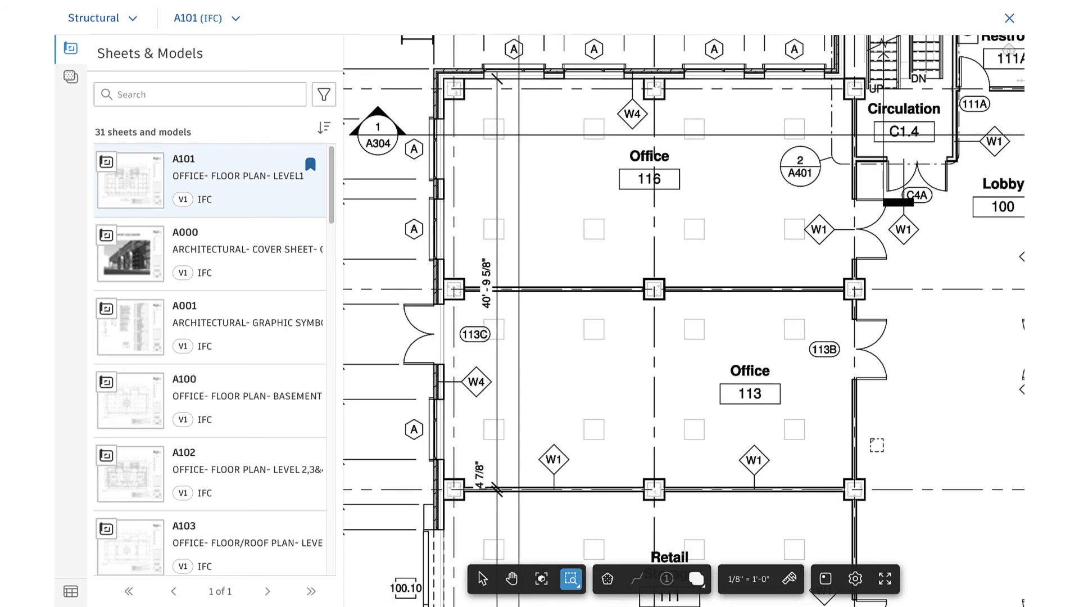
# Show the minimap of sheet A101 to check the visible area, and hide it again.
pyautogui.click(825, 580)
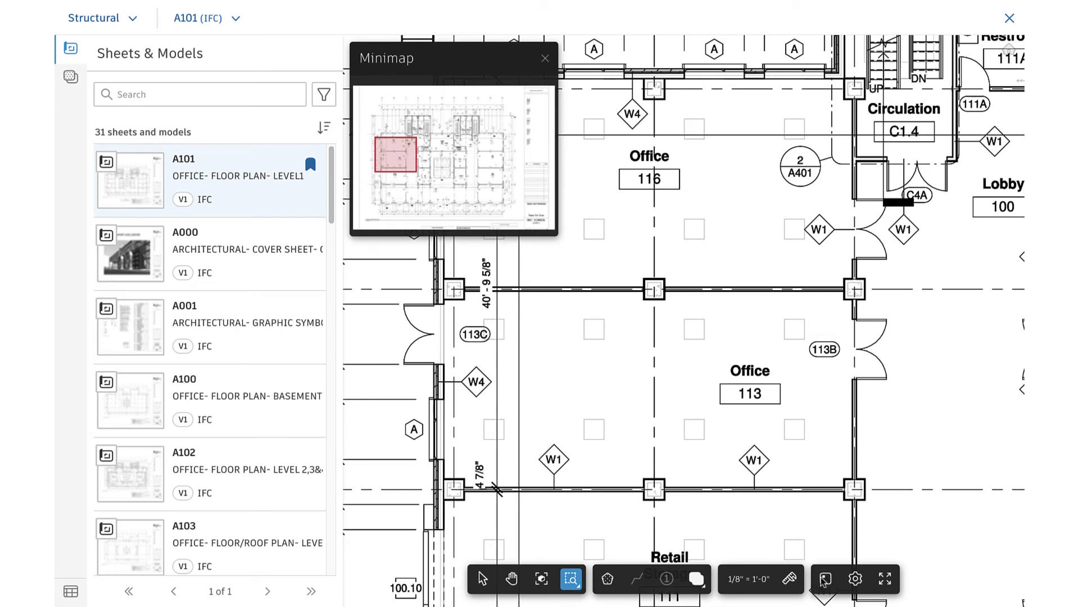
pyautogui.click(484, 579)
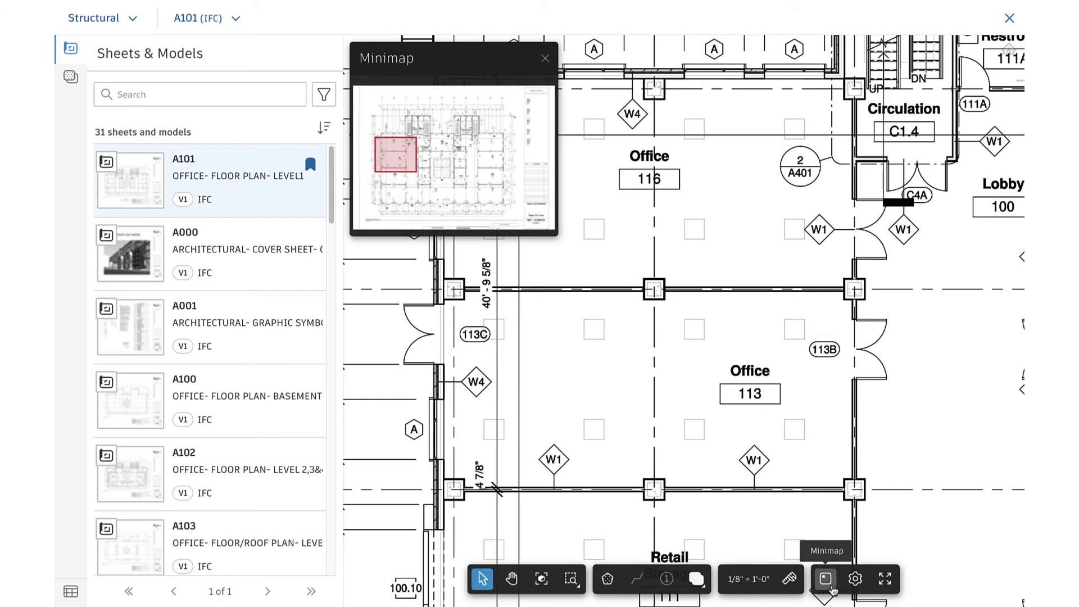
pyautogui.click(827, 582)
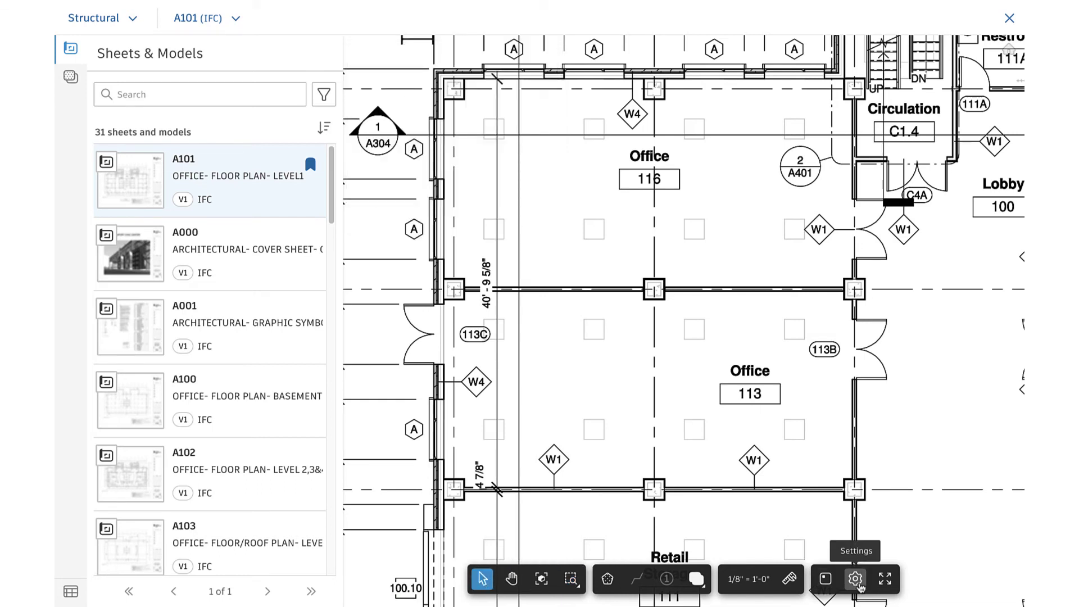
# Examine the viewer's configuration, navigation and appearance settings without changing them, and view the sheet briefly in full screen.
pyautogui.click(860, 585)
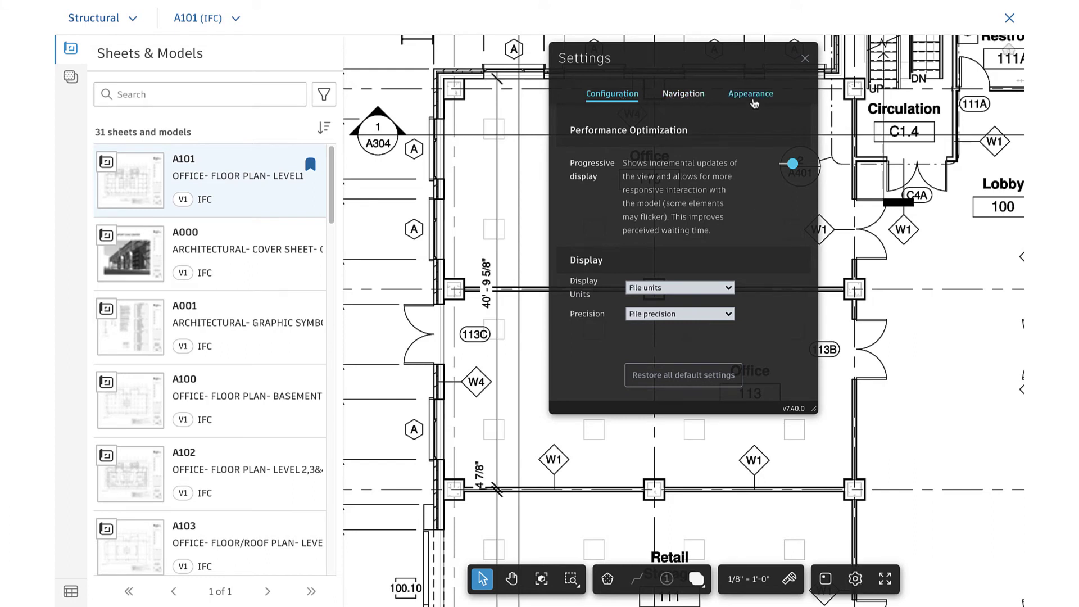
pyautogui.click(688, 99)
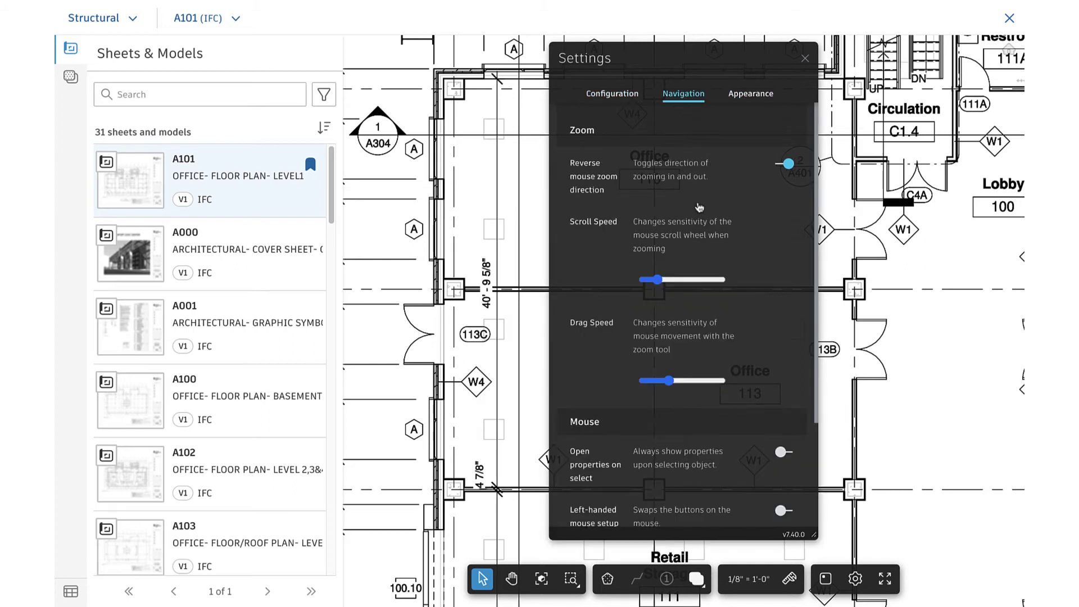
pyautogui.scroll(-3, 699, 222)
pyautogui.scroll(3, 699, 222)
pyautogui.click(743, 100)
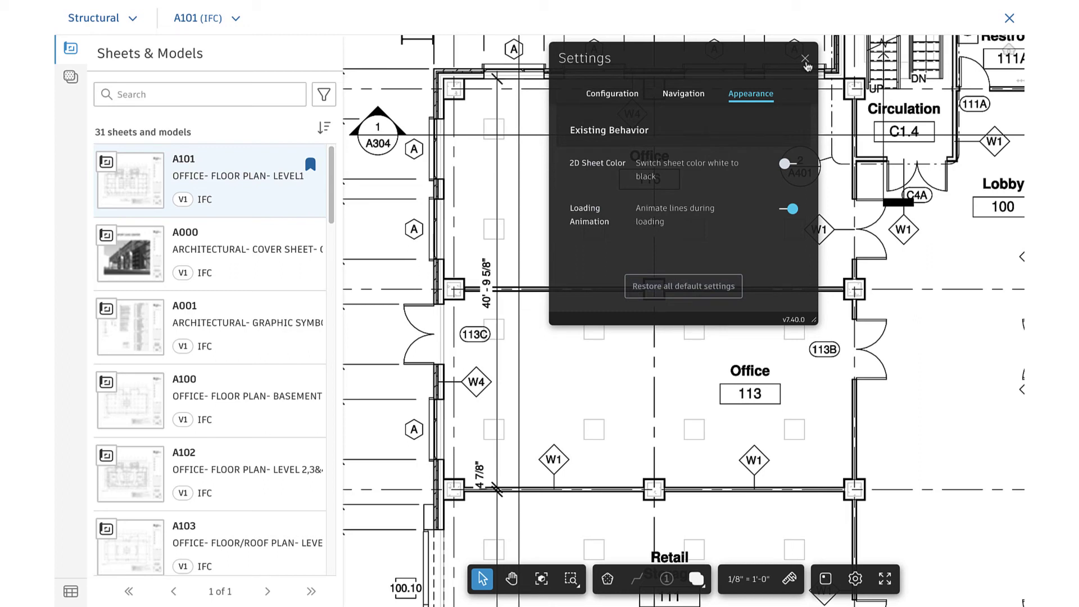
pyautogui.click(804, 59)
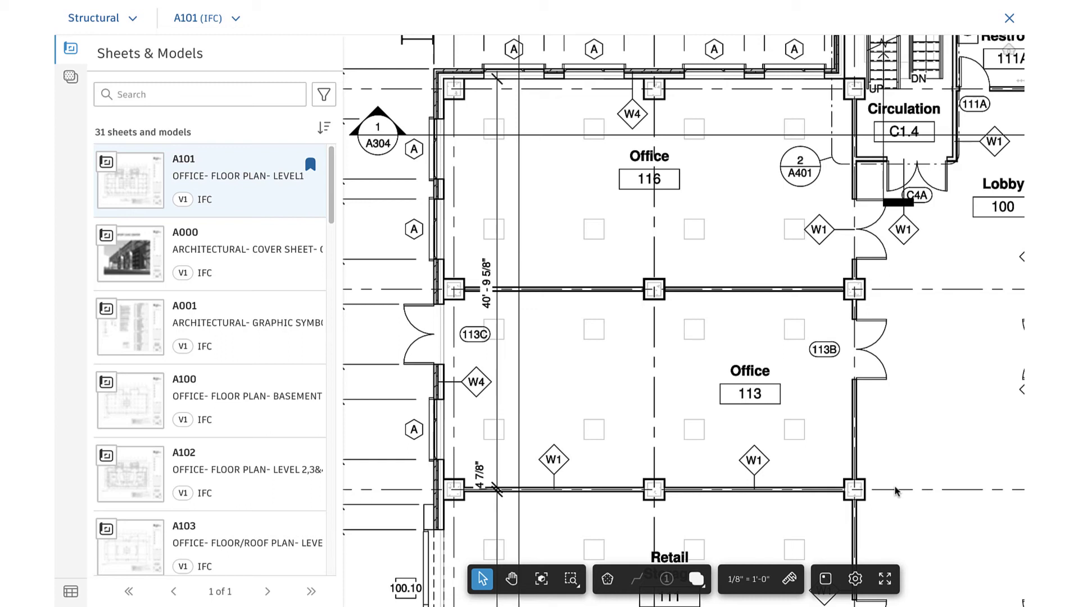
pyautogui.click(885, 581)
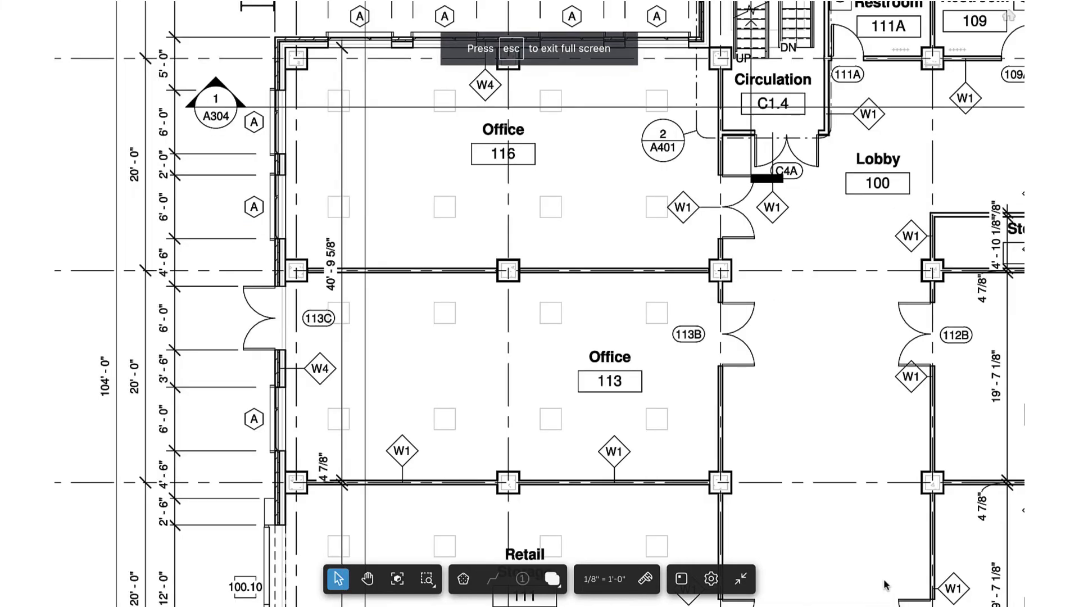
pyautogui.press('Escape')
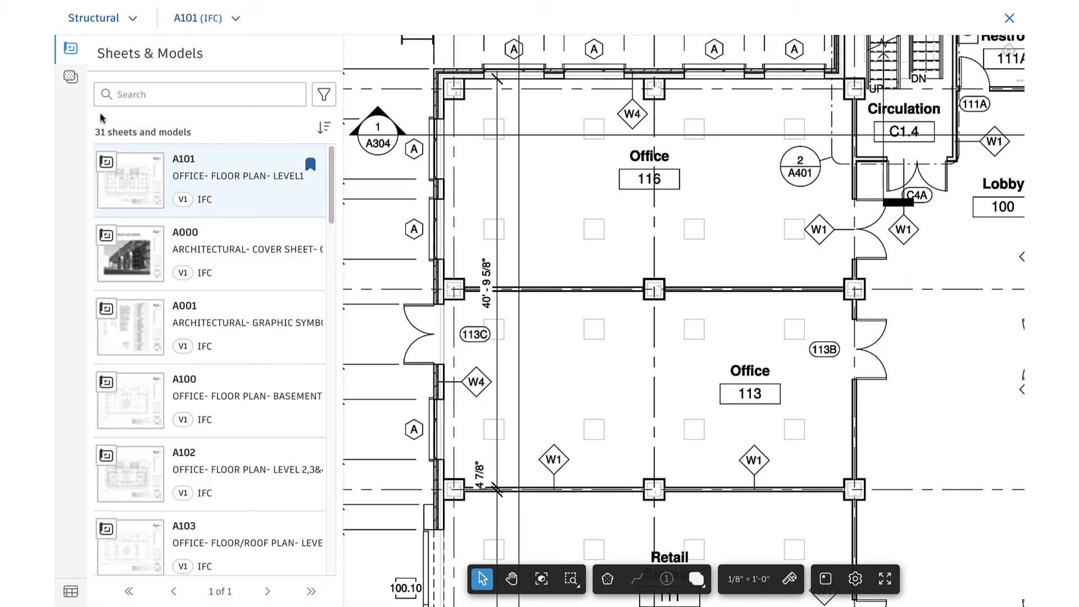
# Count the six columns around Office 116 with the Structural Columns takeoff type.
pyautogui.click(70, 78)
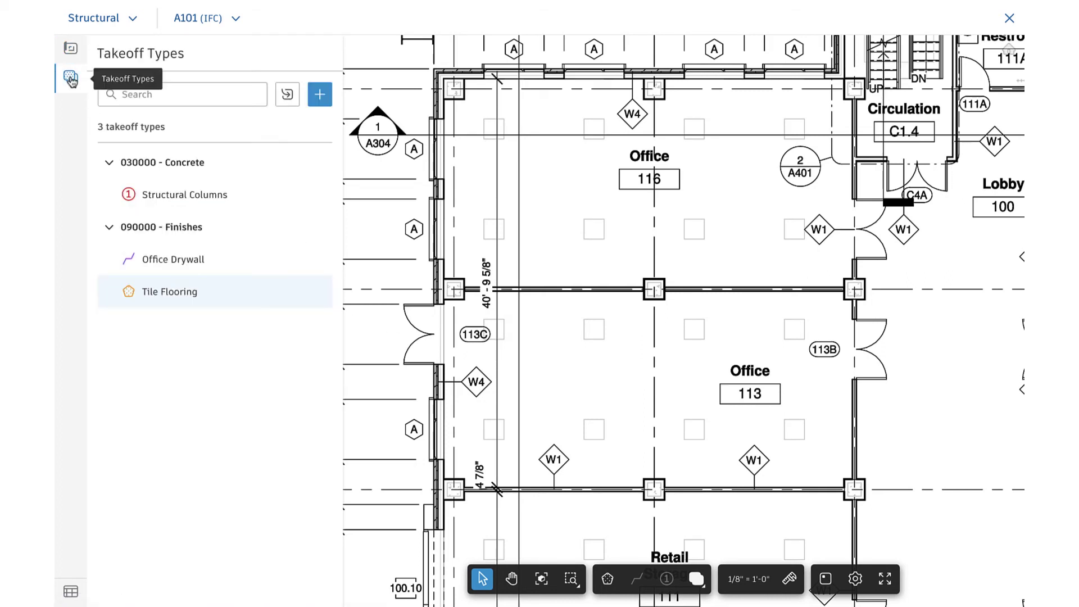
pyautogui.click(228, 198)
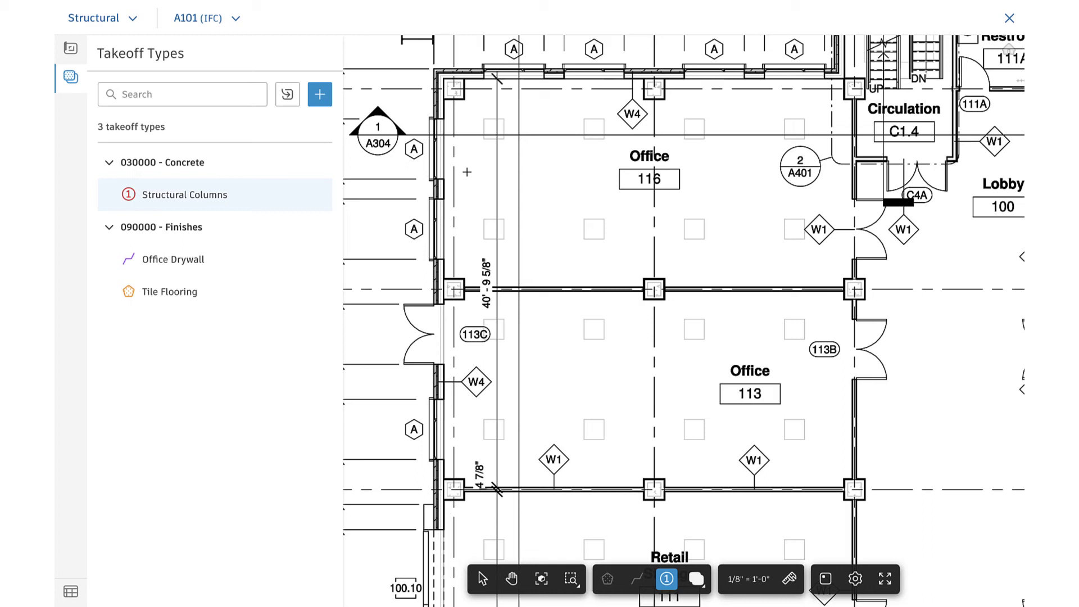
pyautogui.click(454, 88)
pyautogui.click(652, 89)
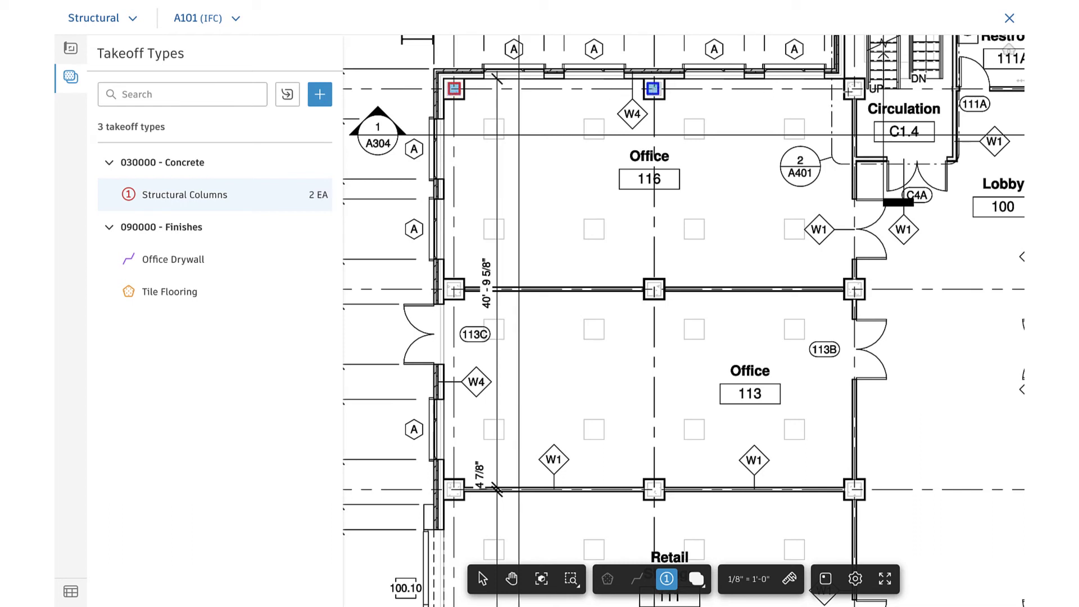
pyautogui.click(855, 88)
pyautogui.click(855, 290)
pyautogui.click(654, 290)
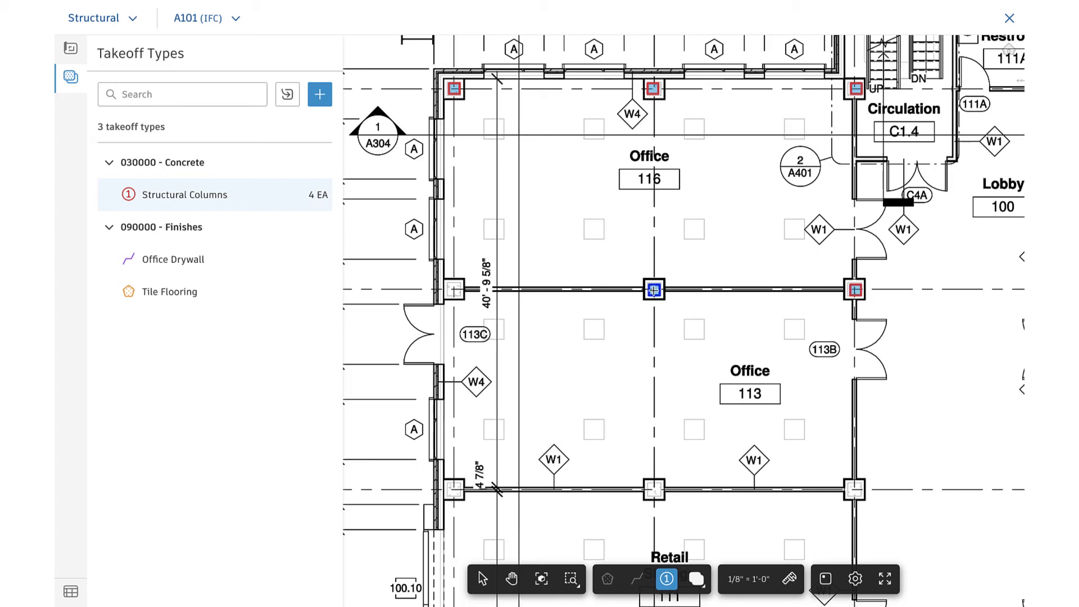
pyautogui.click(454, 290)
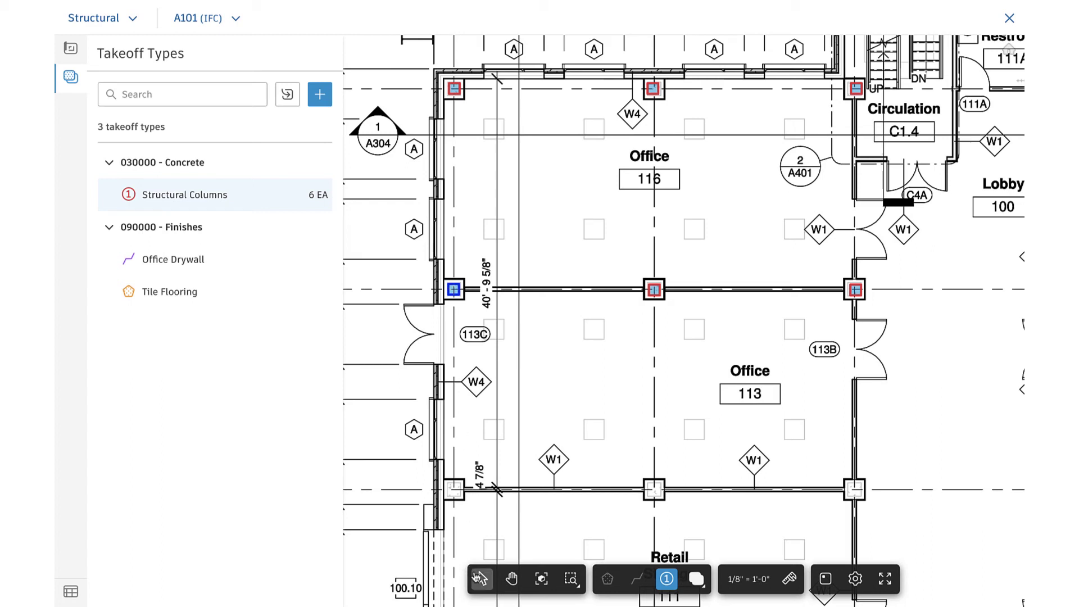
pyautogui.click(482, 580)
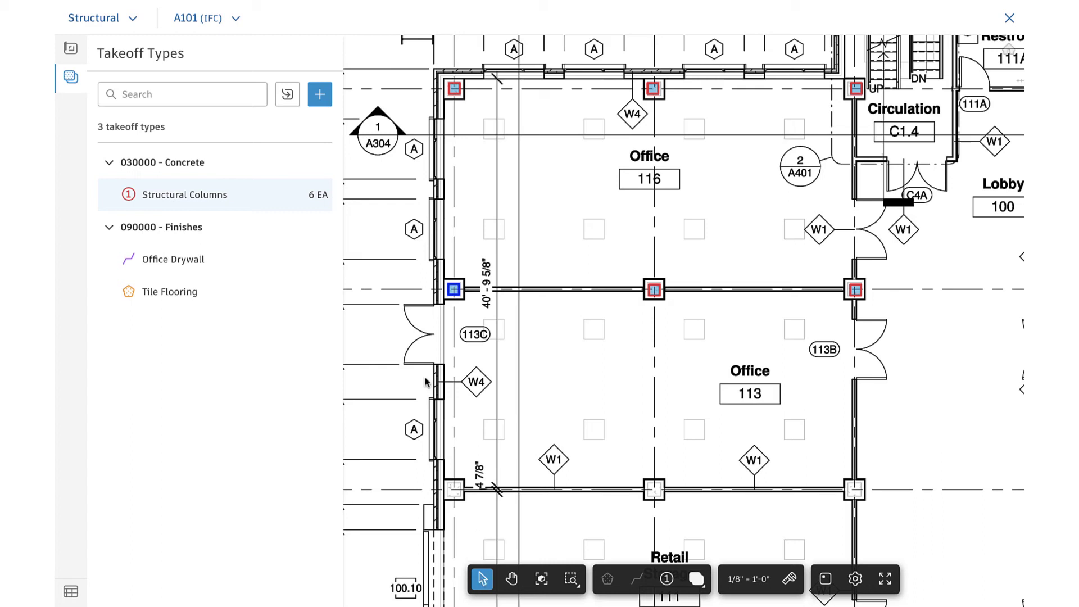
# Take off Office Drywall along the wall between Office 116 and Office 113 as two column-to-column segments of about 17' 10" and 17' 4".
pyautogui.click(208, 266)
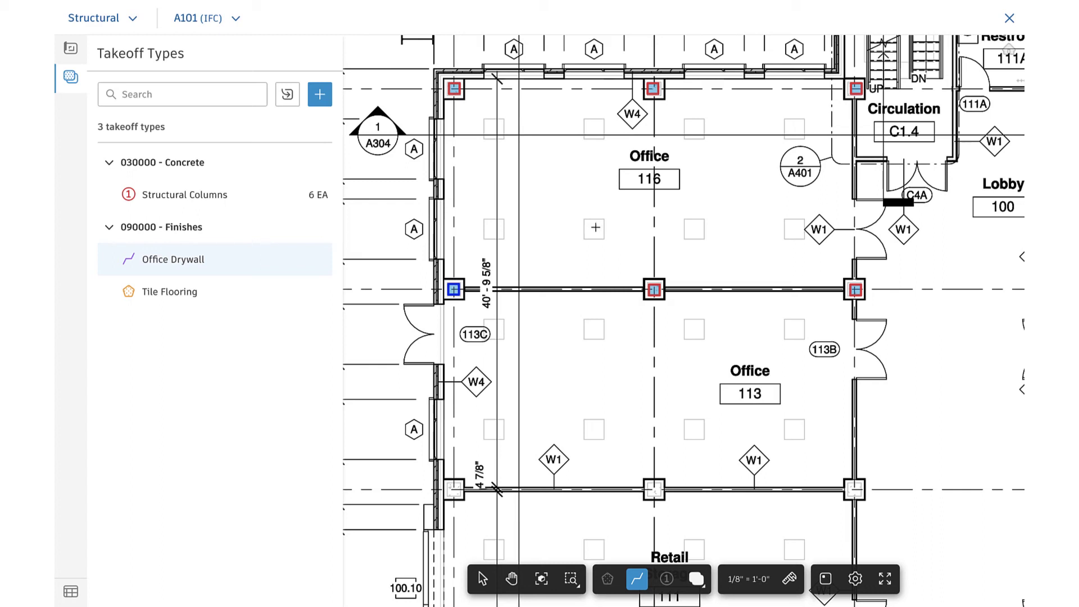
pyautogui.click(454, 290)
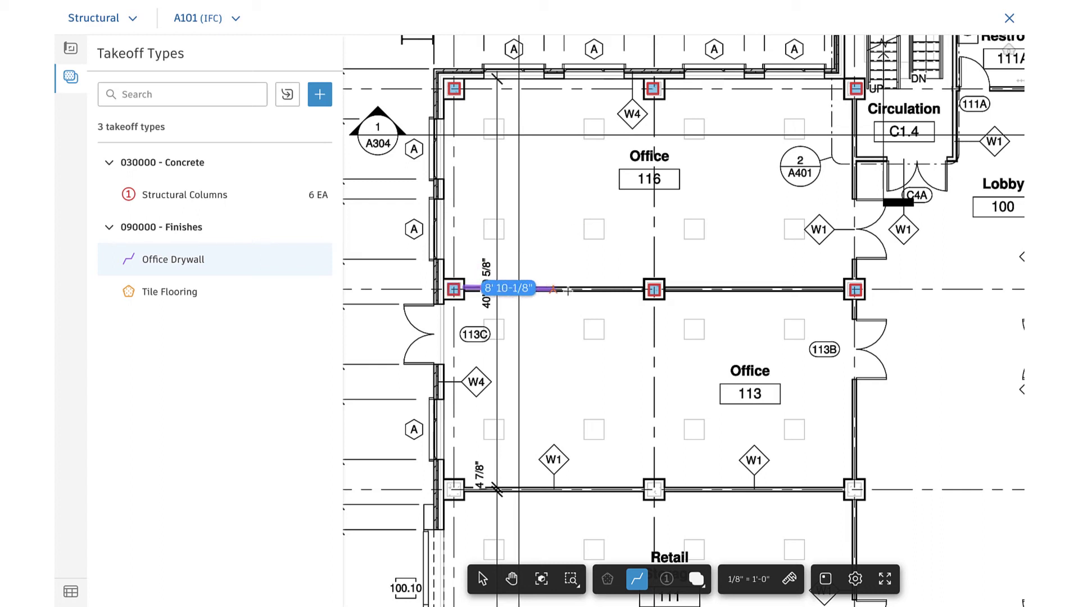
pyautogui.doubleClick(641, 287)
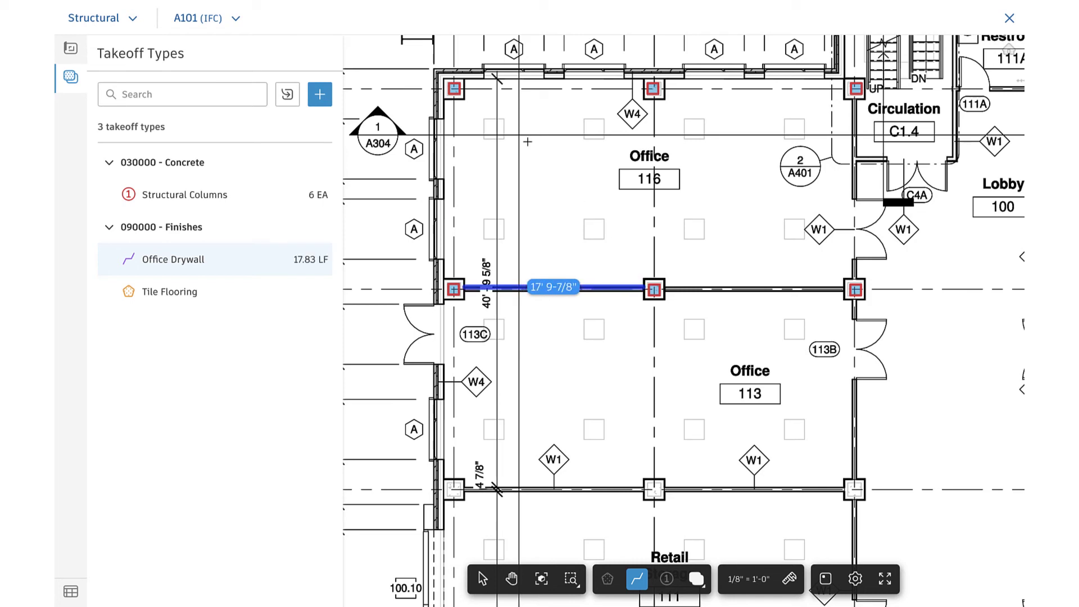
pyautogui.click(655, 288)
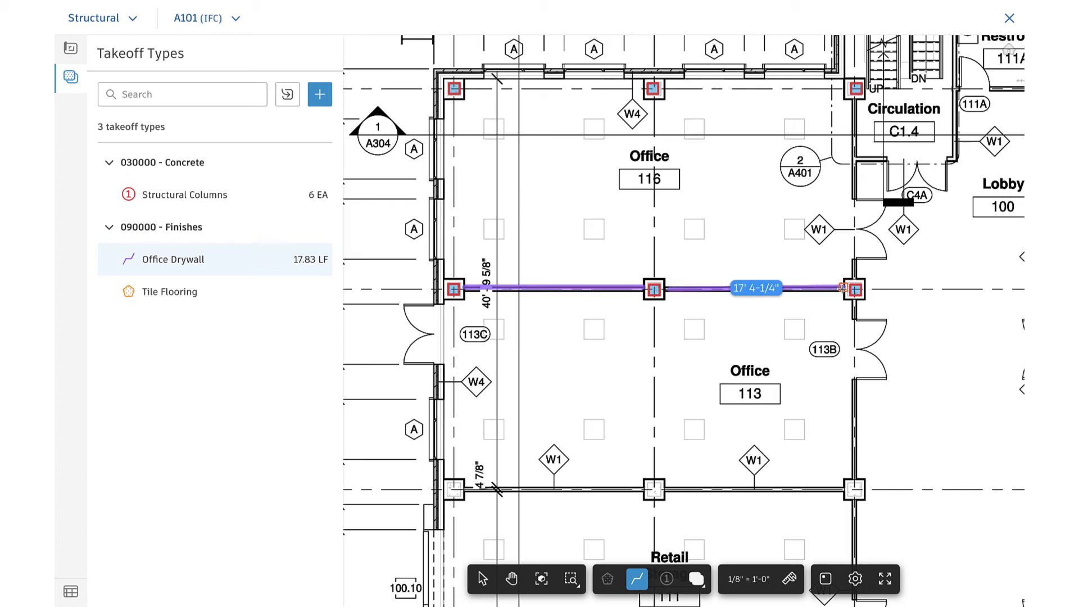
pyautogui.doubleClick(843, 288)
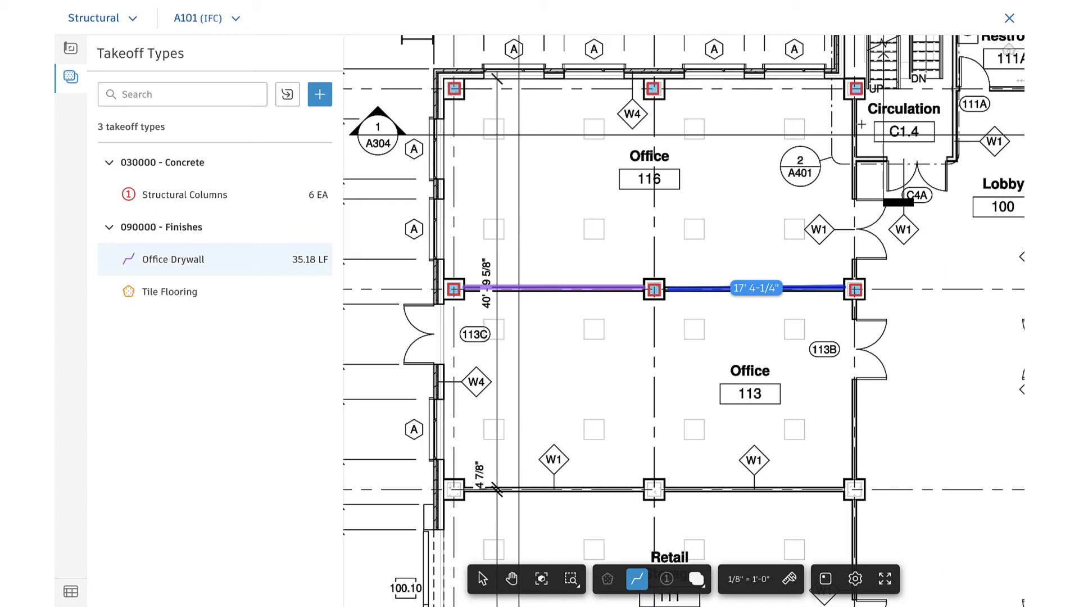
# Take off Office Drywall along the wall between Office 116 and Circulation as segments of about 9' 7" and 3' 9-5/8".
pyautogui.click(855, 89)
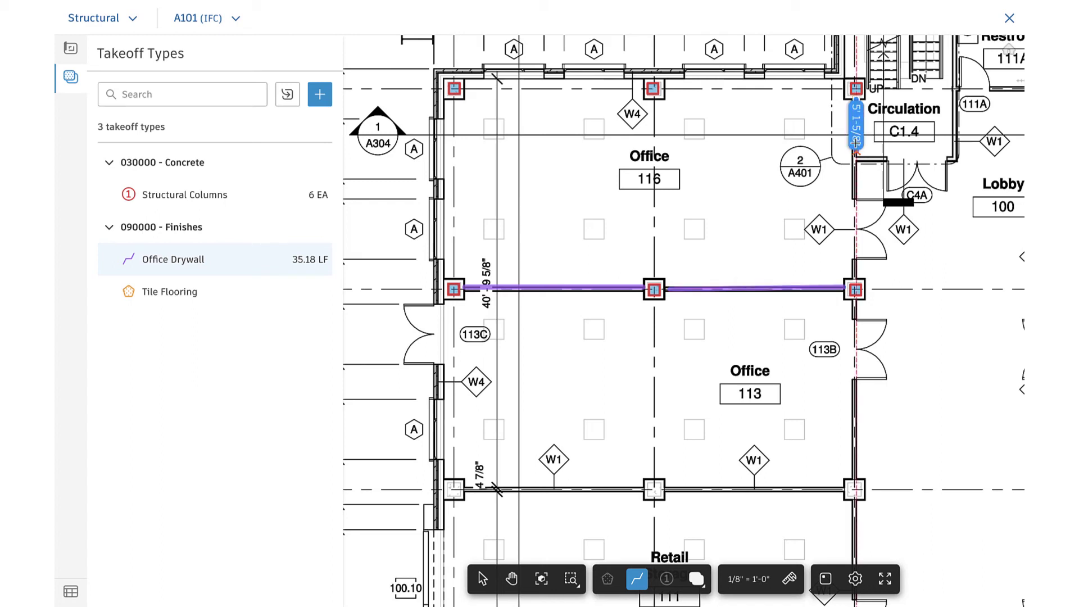
pyautogui.click(852, 161)
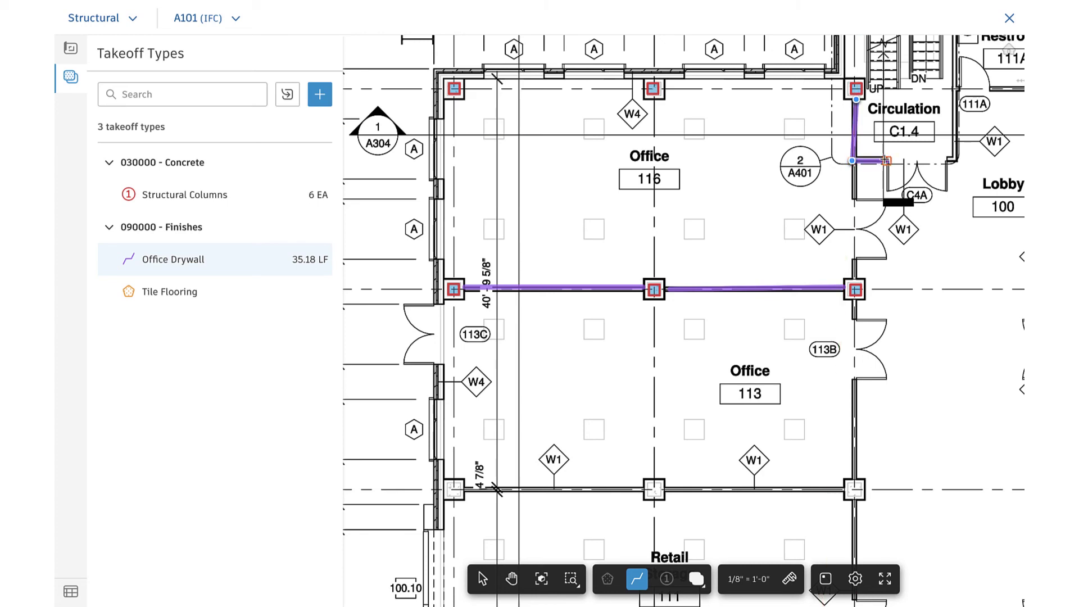
pyautogui.doubleClick(887, 161)
pyautogui.click(852, 199)
pyautogui.click(852, 161)
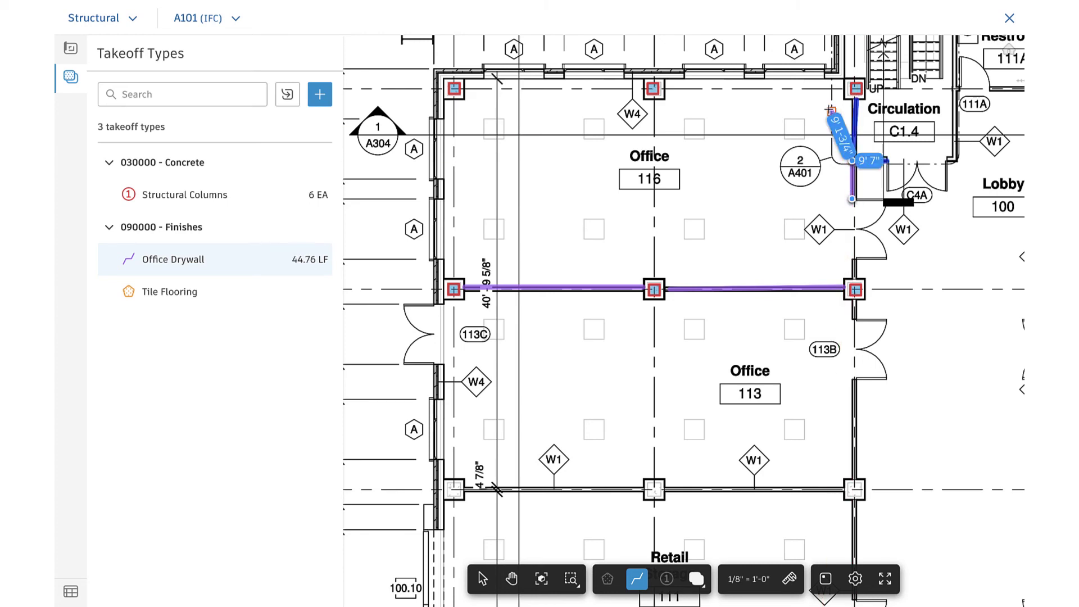
pyautogui.doubleClick(844, 153)
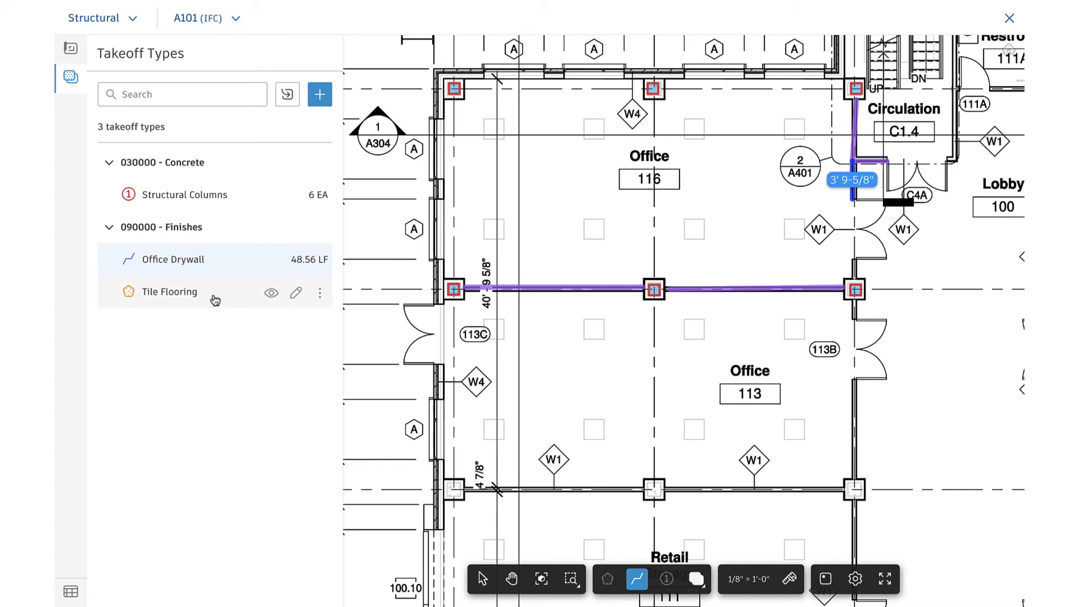
# Take off Tile Flooring over the half of Office 113 beside door 113C as a polygon of about 392 sq ft following the columns.
pyautogui.click(185, 297)
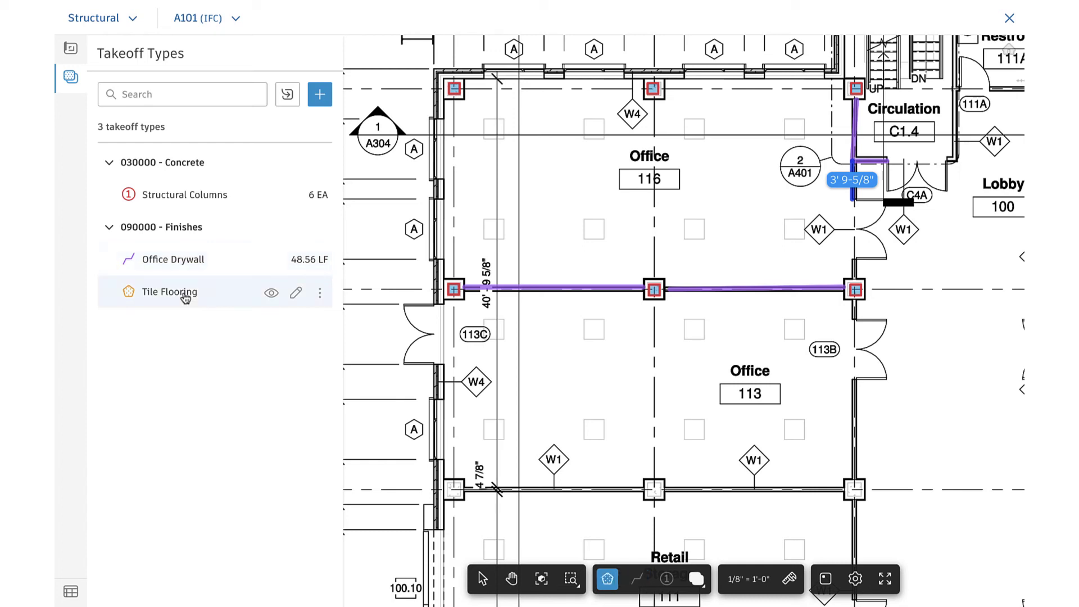
pyautogui.click(464, 300)
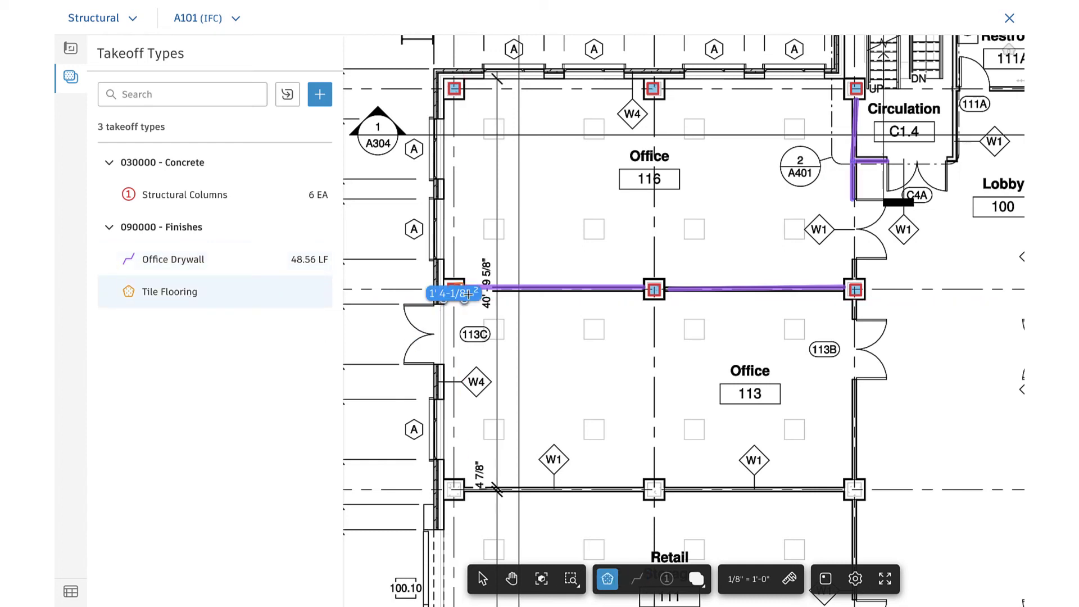
pyautogui.click(465, 287)
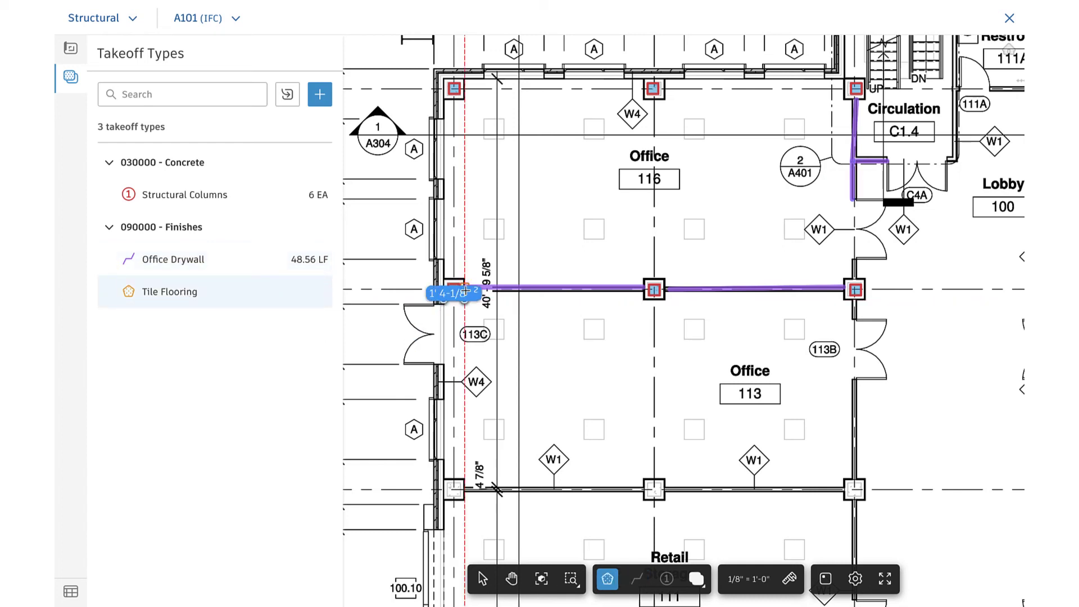
pyautogui.click(643, 289)
pyautogui.click(643, 487)
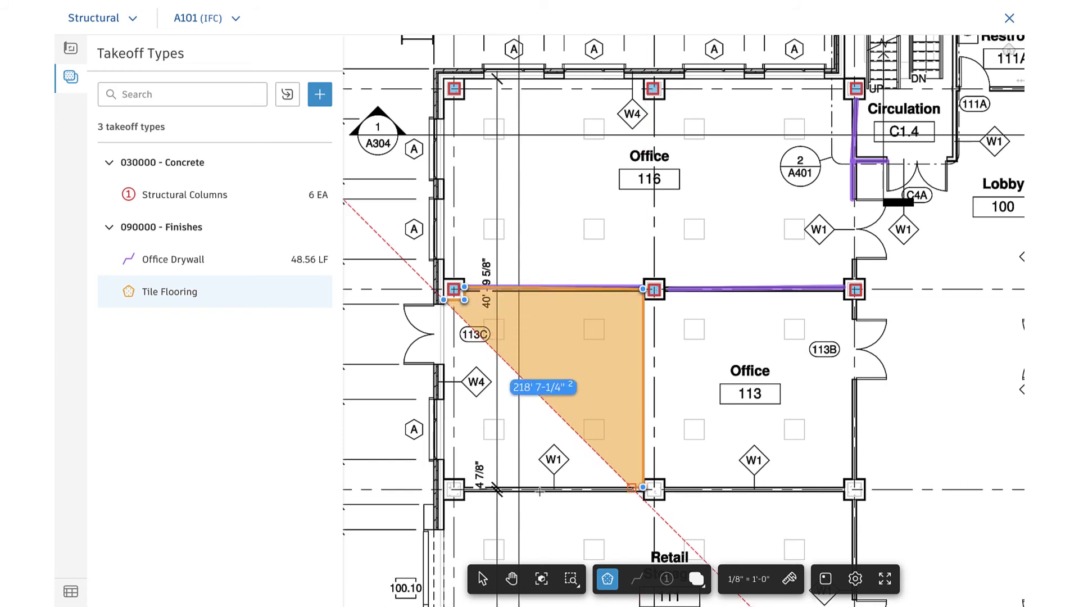
pyautogui.click(465, 487)
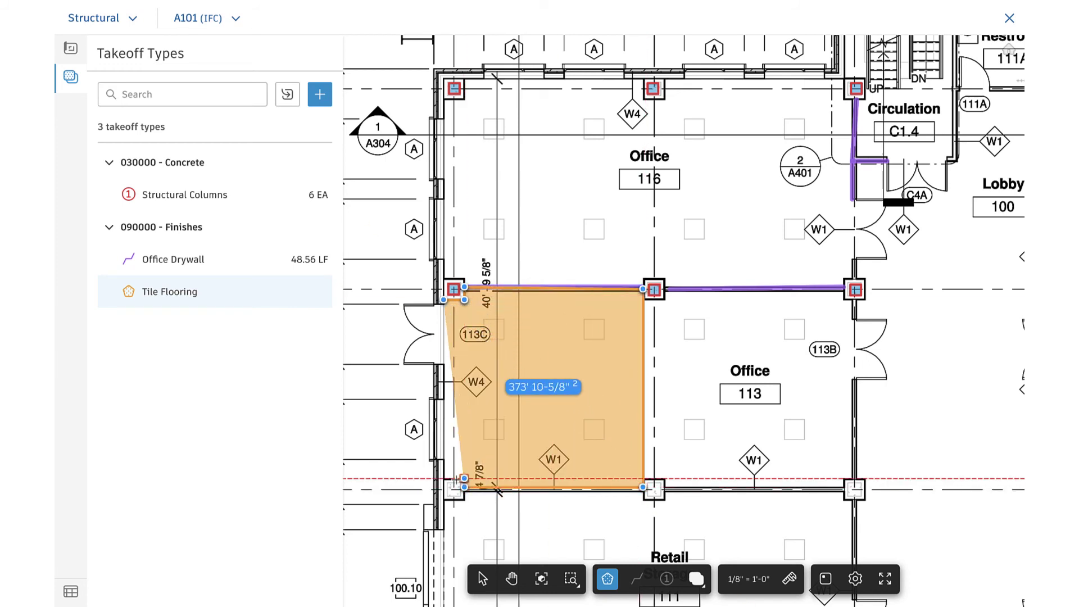
pyautogui.doubleClick(445, 479)
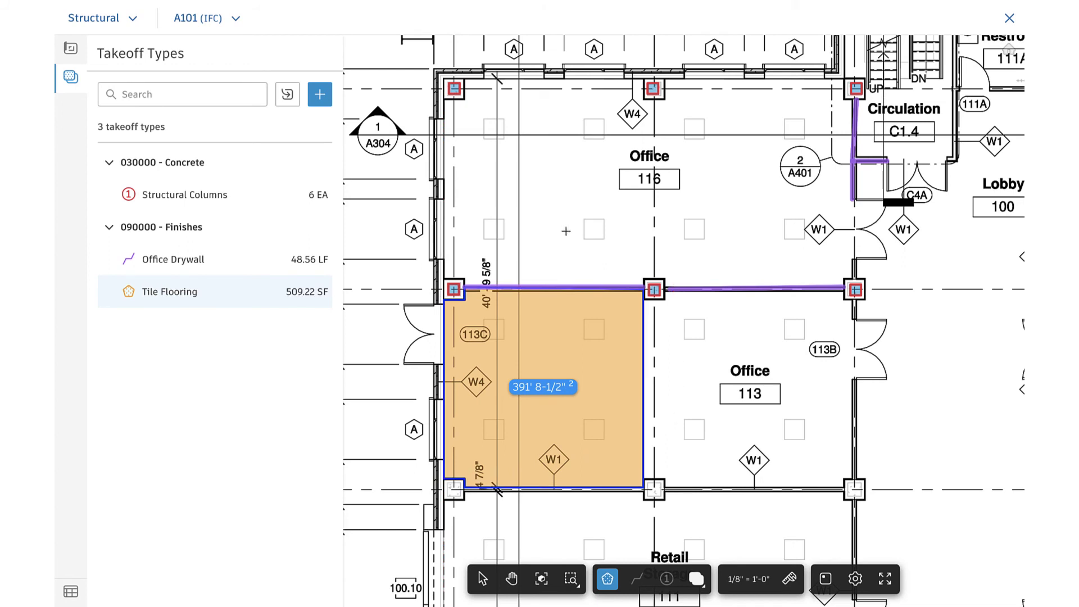
# Add a Tile Flooring rectangle of about 163 sq ft in Office 116 and a column-wide strip of about 38 sq ft beside the Office 113 area.
pyautogui.moveTo(454, 135); pyautogui.dragTo(654, 215)
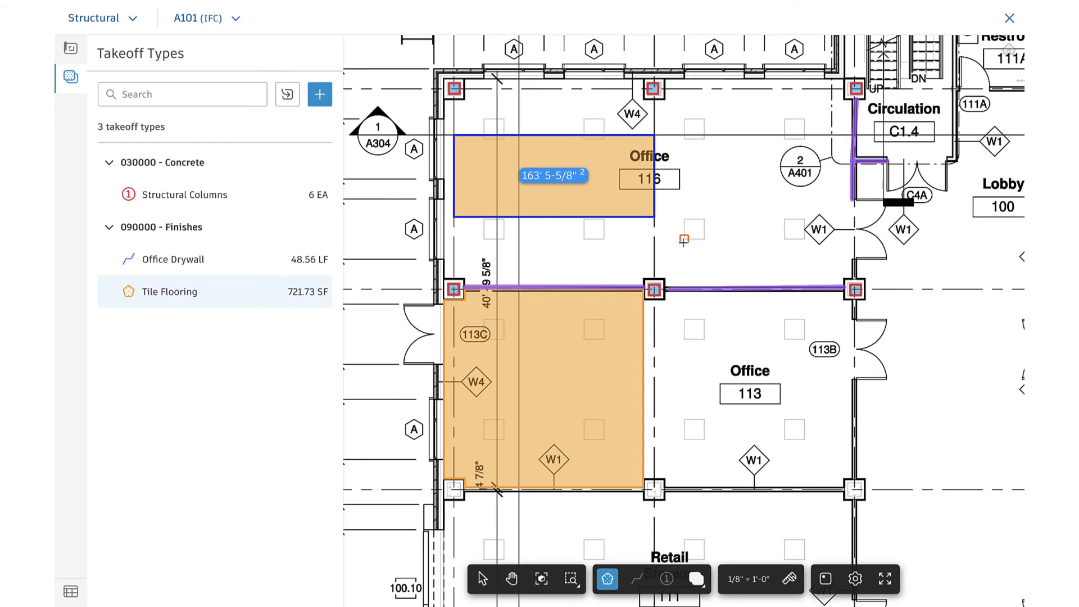
pyautogui.press('Escape')
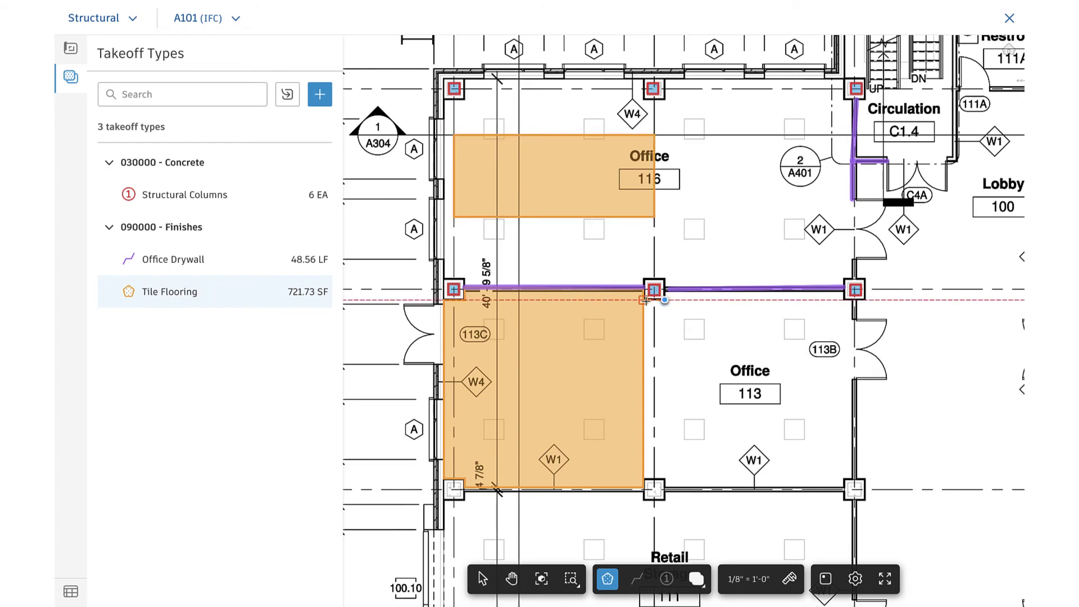
pyautogui.click(644, 300)
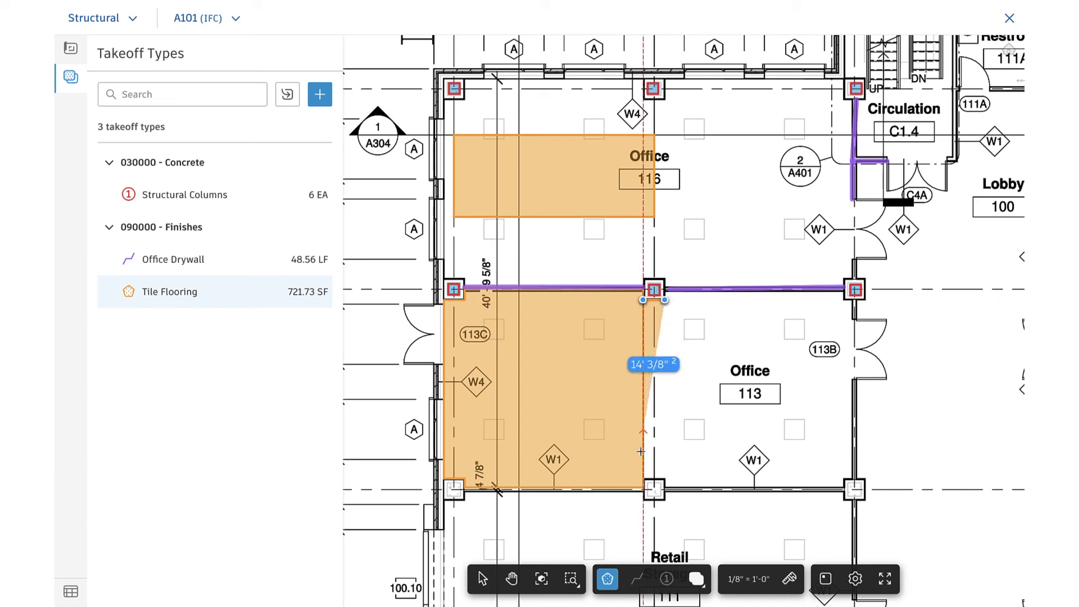
pyautogui.click(643, 479)
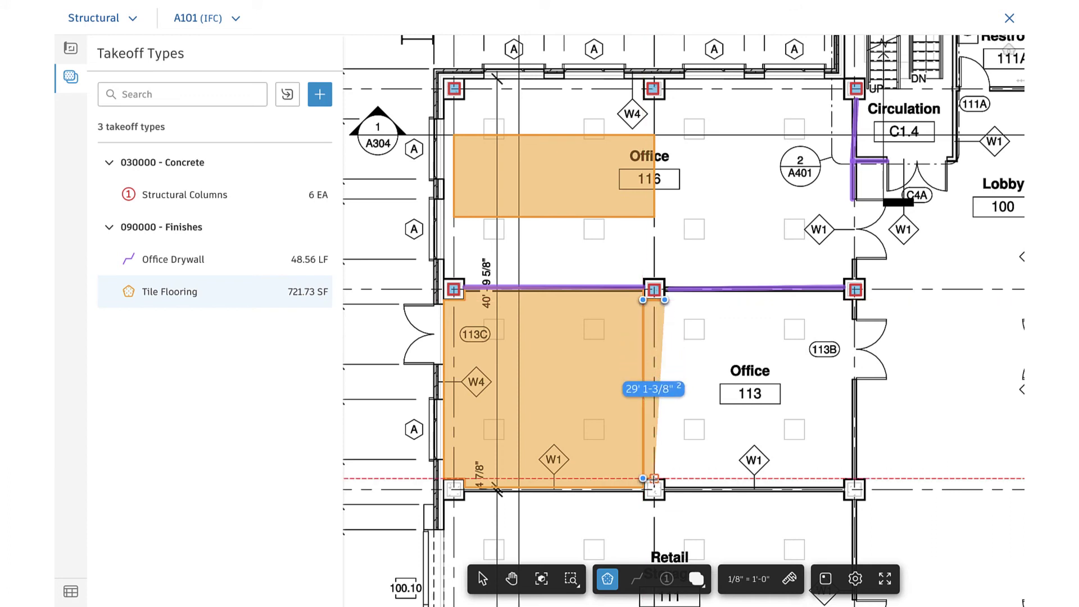
pyautogui.doubleClick(663, 479)
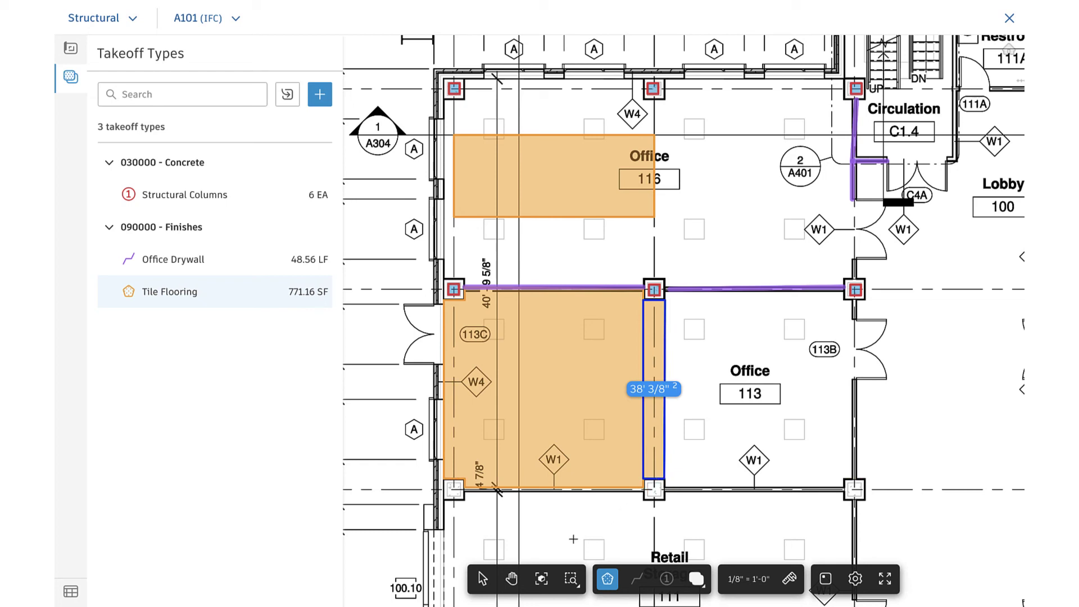
# Combine the large Tile Flooring area in Office 113 with the narrow strip beside it.
pyautogui.click(482, 579)
pyautogui.click(720, 409)
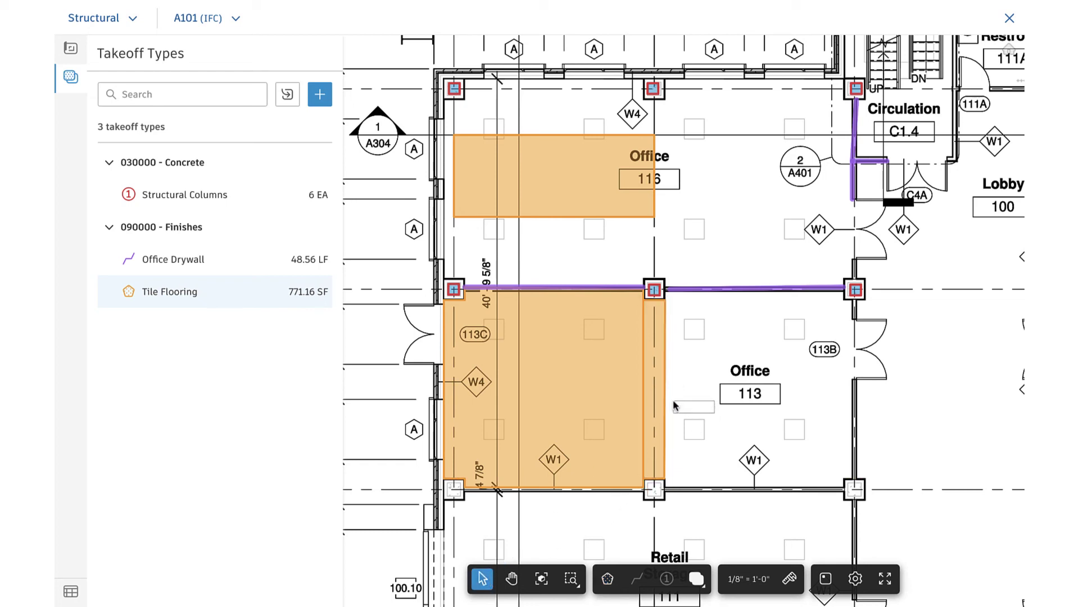
pyautogui.click(638, 391)
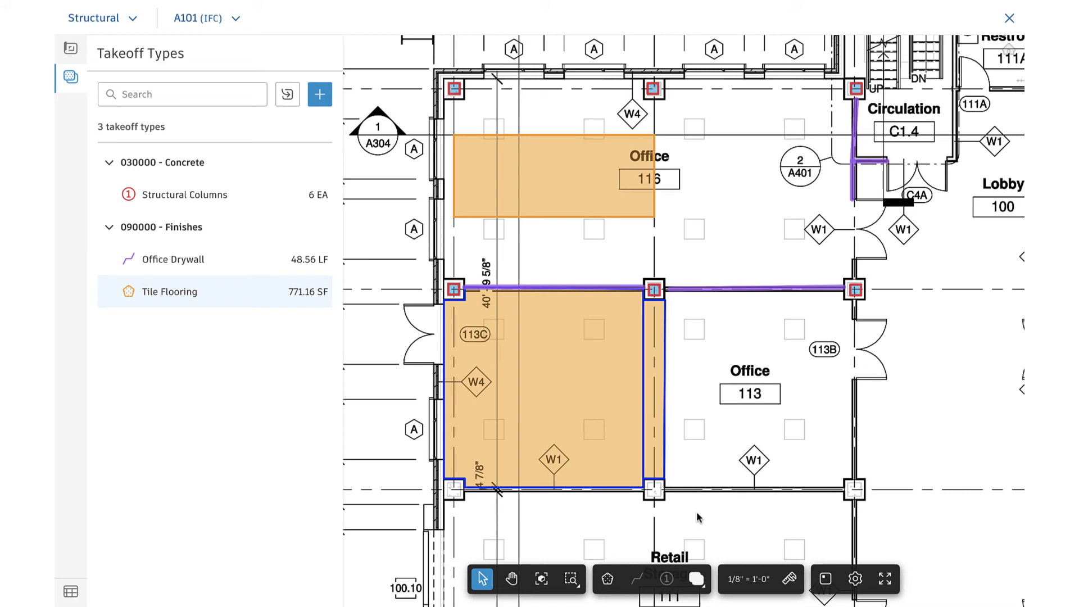
pyautogui.click(697, 579)
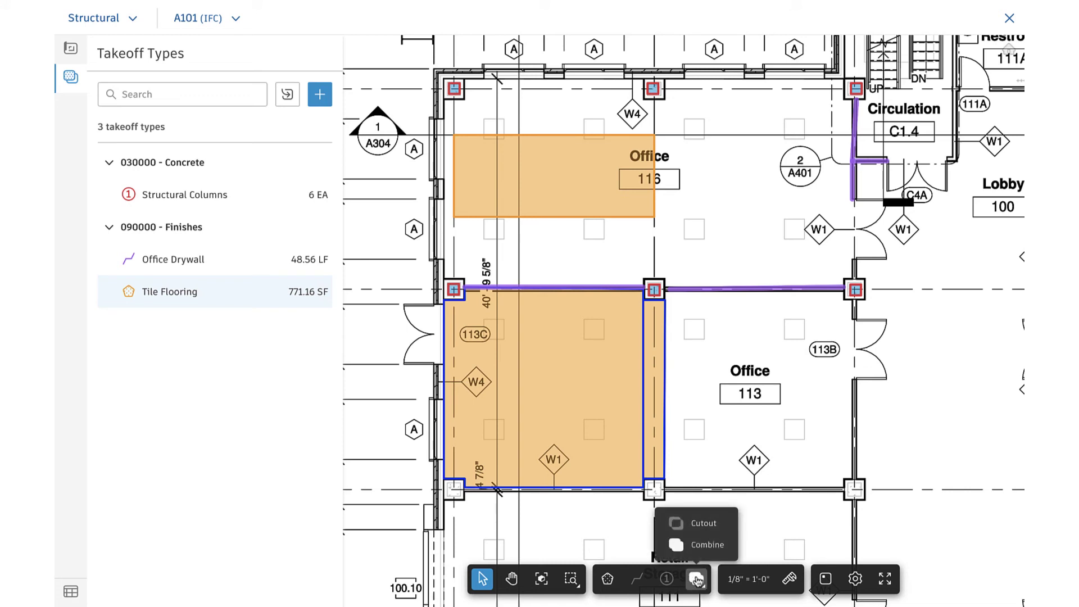
pyautogui.click(699, 549)
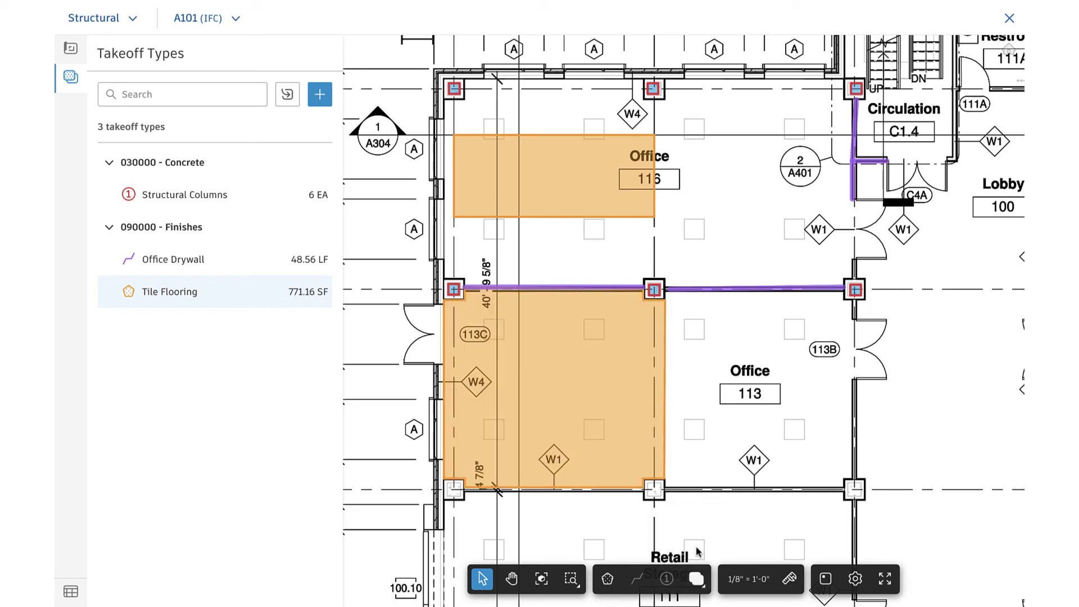
# Draw a Tile Flooring rectangle of about 21 sq ft overlapping the edge of the Office 116 area, apply it as a cutout and deselect it.
pyautogui.click(607, 578)
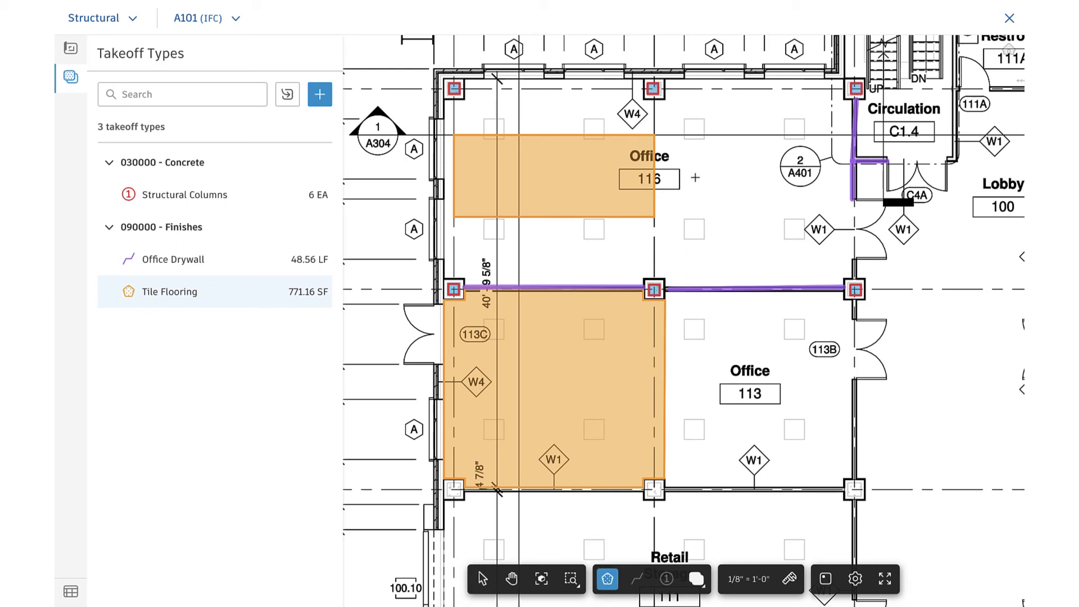
pyautogui.moveTo(697, 150); pyautogui.dragTo(641, 192)
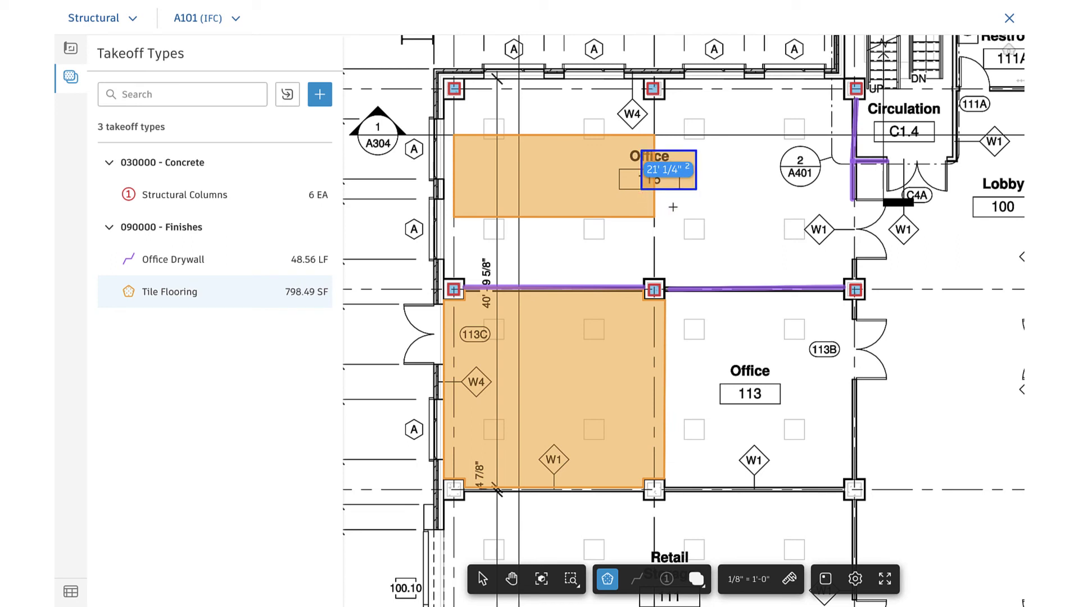
pyautogui.rightClick(678, 190)
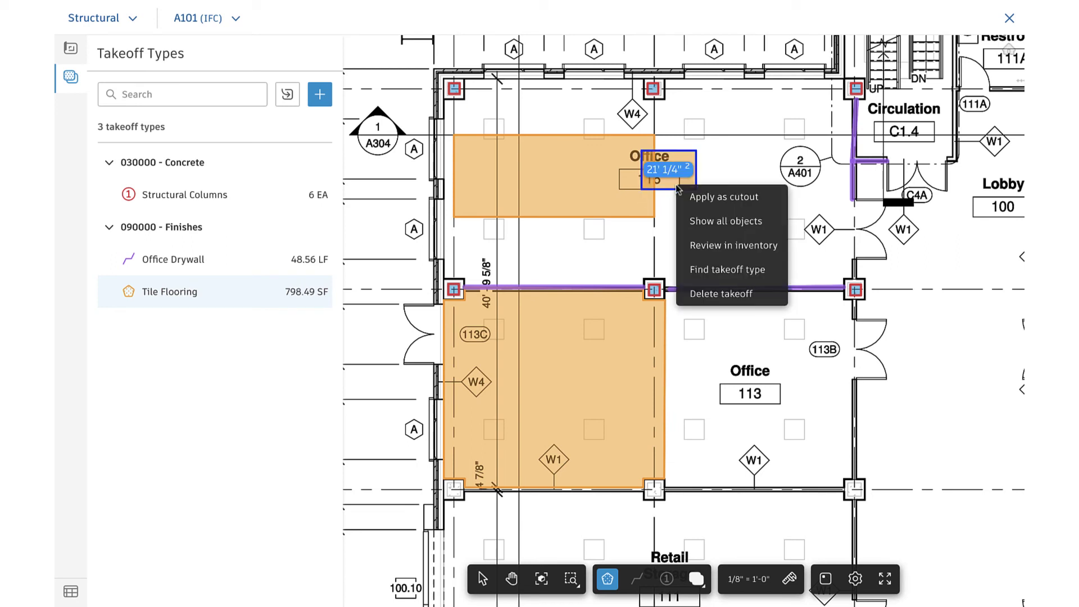
pyautogui.click(768, 198)
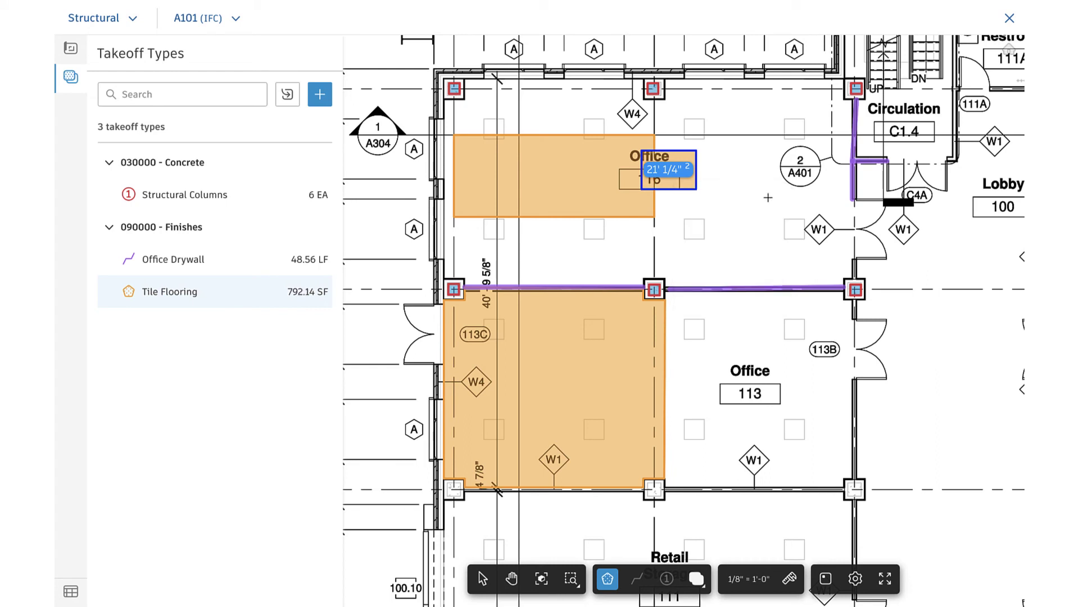
pyautogui.click(482, 579)
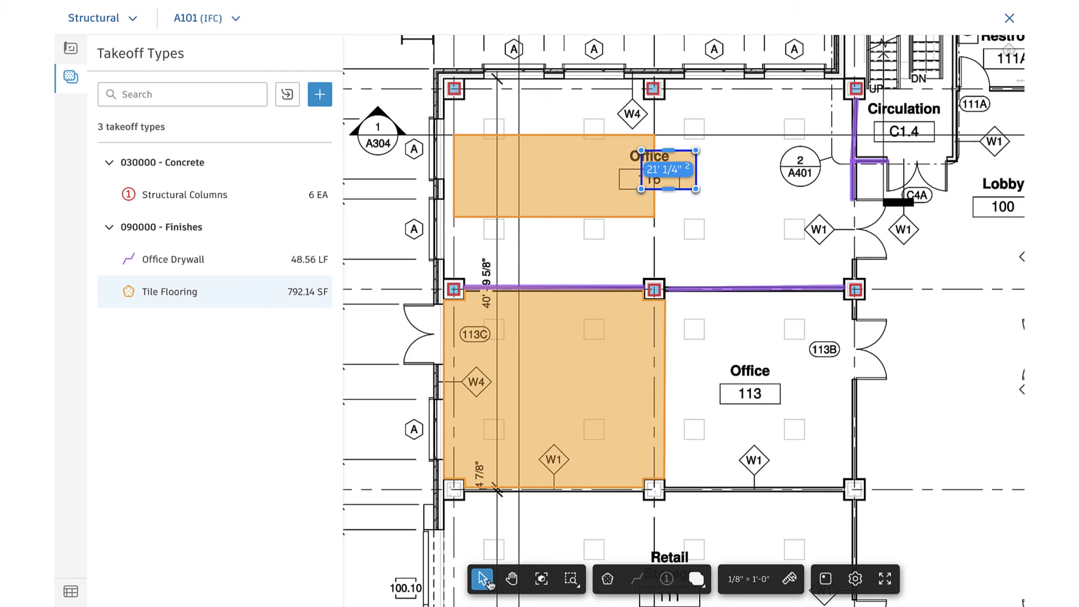
pyautogui.click(691, 237)
pyautogui.scroll(2, 680, 214)
pyautogui.click(646, 158)
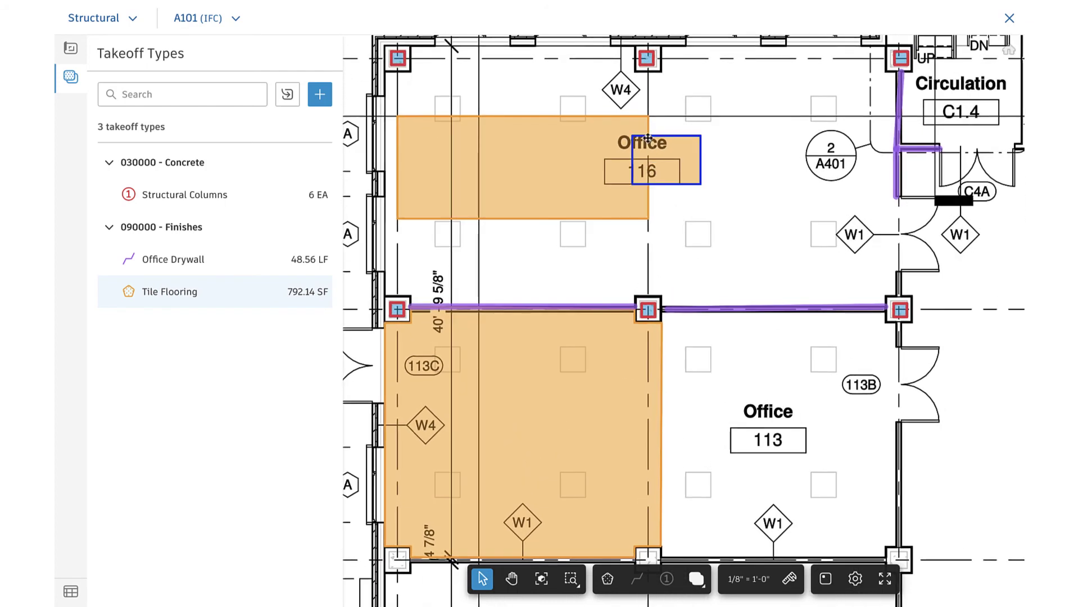
pyautogui.press('Escape')
pyautogui.scroll(-2, 664, 240)
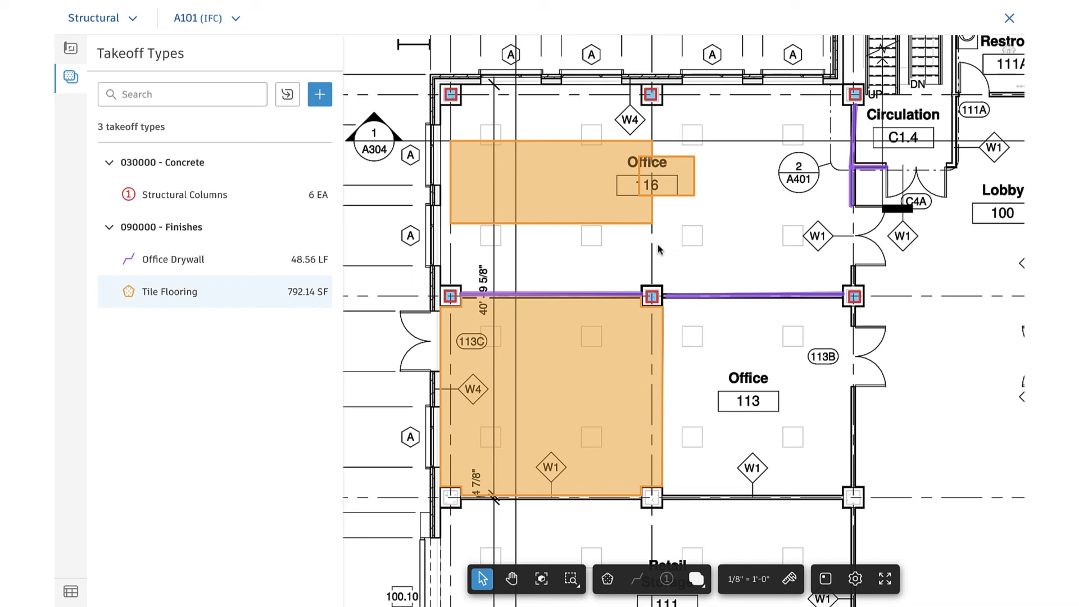
# Review the detailed takeoff of Structural Columns, including its dimension inputs and concrete output, and return to the takeoff types.
pyautogui.moveTo(312, 201)
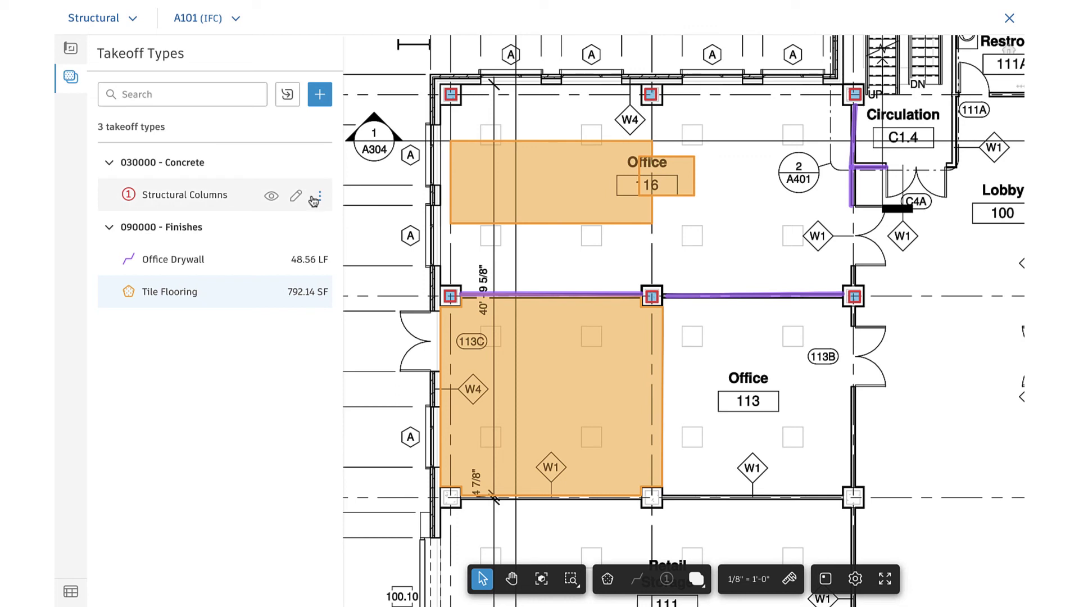
pyautogui.click(319, 198)
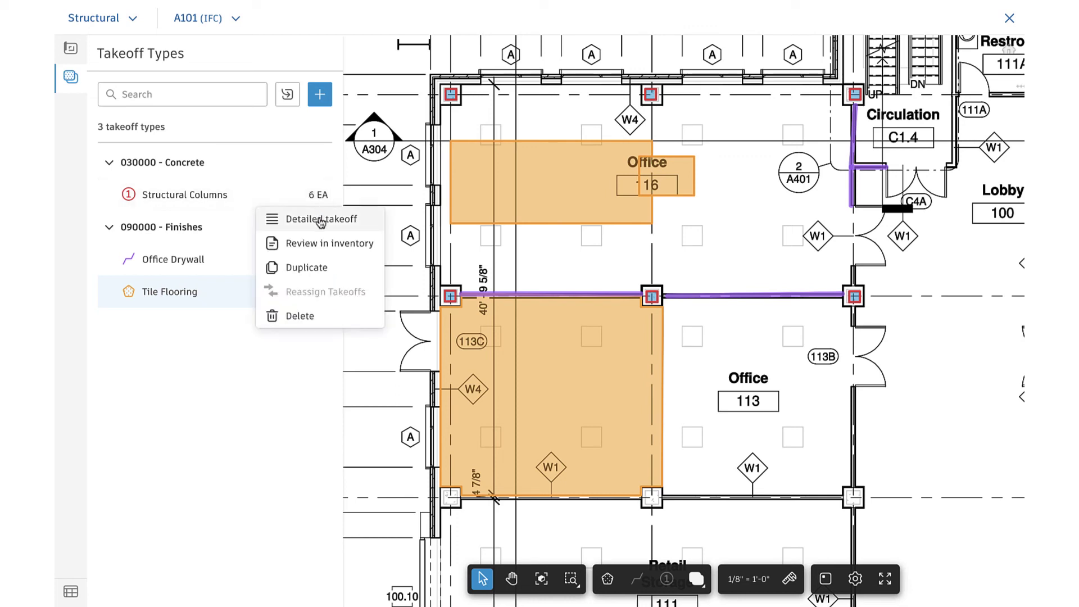
pyautogui.click(320, 218)
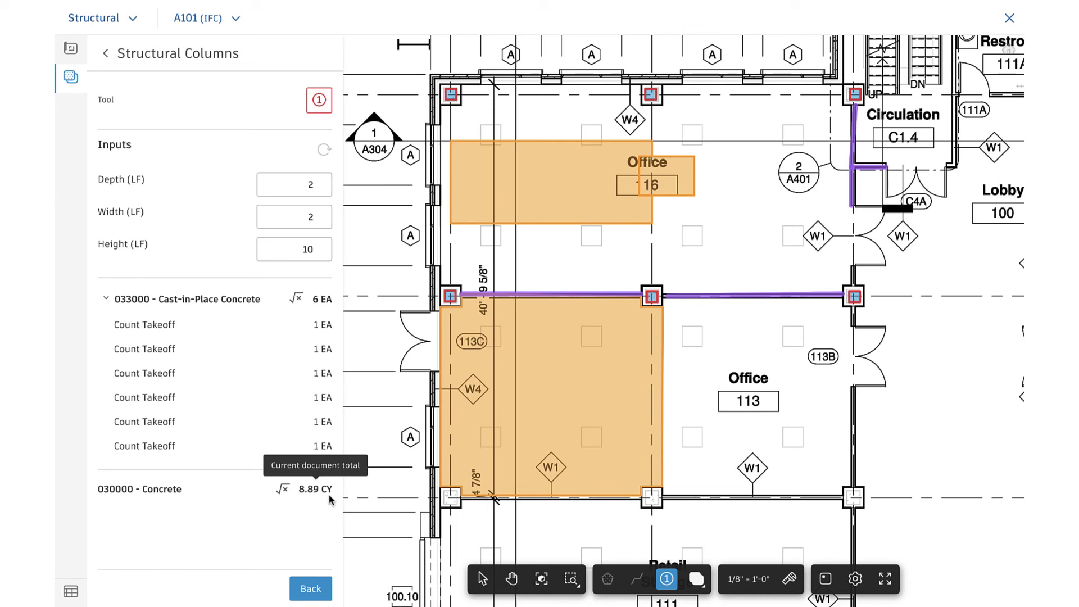
pyautogui.click(313, 588)
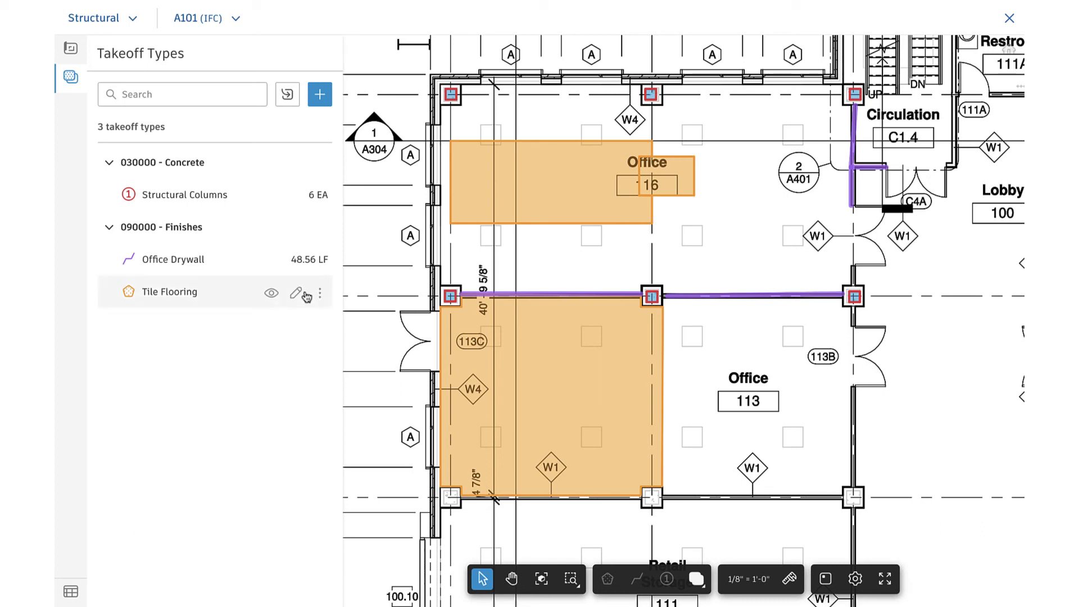
# Review the detailed takeoff of Tile Flooring, checking the quantity behind an individual area, and return to the takeoff types.
pyautogui.click(314, 297)
pyautogui.click(315, 322)
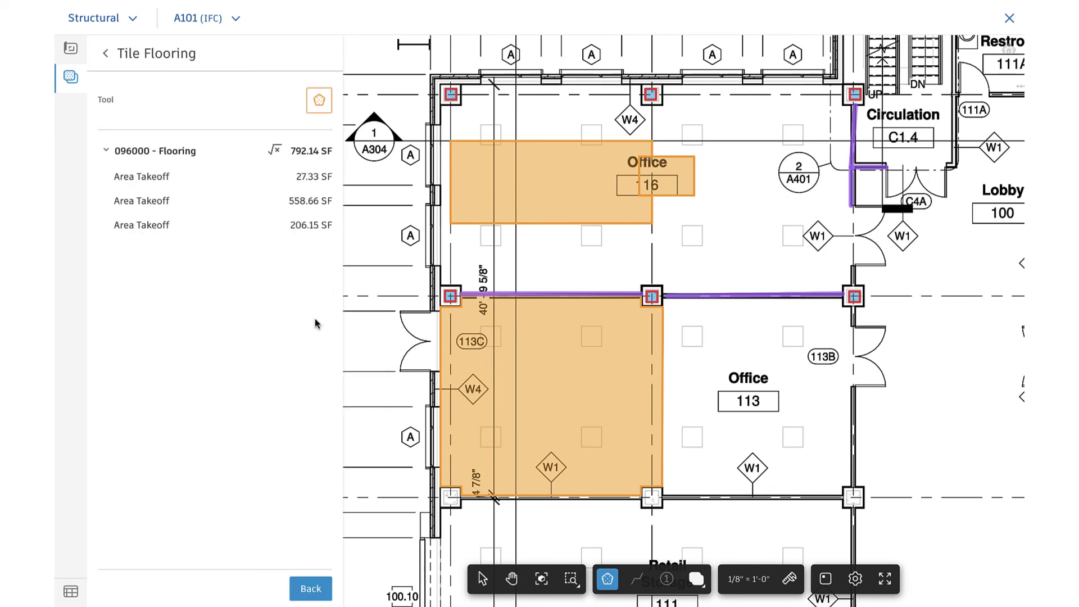
pyautogui.moveTo(312, 231)
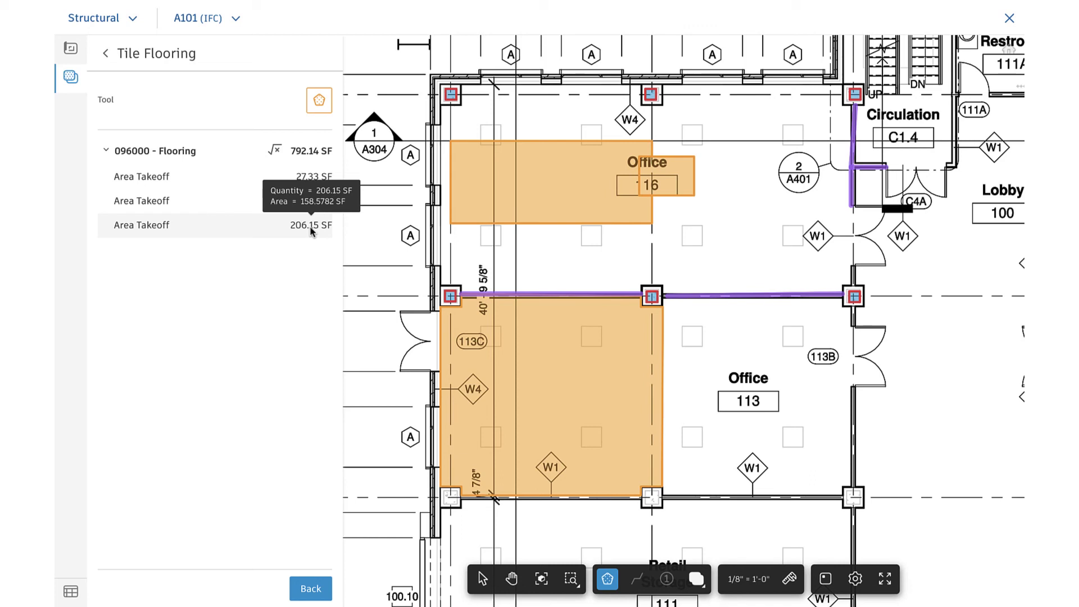
pyautogui.click(304, 588)
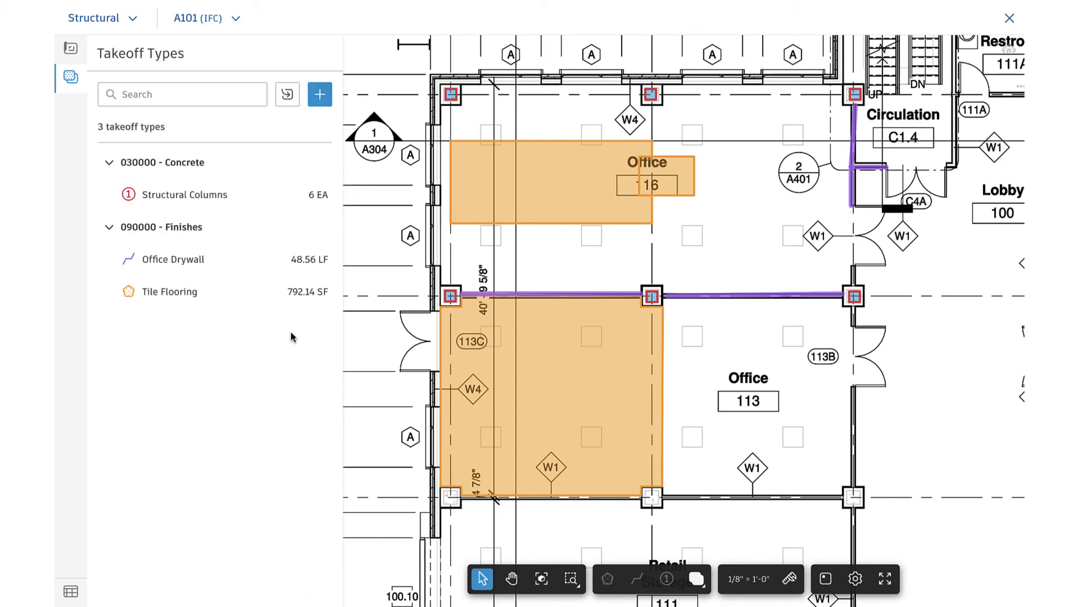
# Duplicate the Tile Flooring takeoff type as Carpet Flooring with a dark blue fill and border, and save it.
pyautogui.click(324, 294)
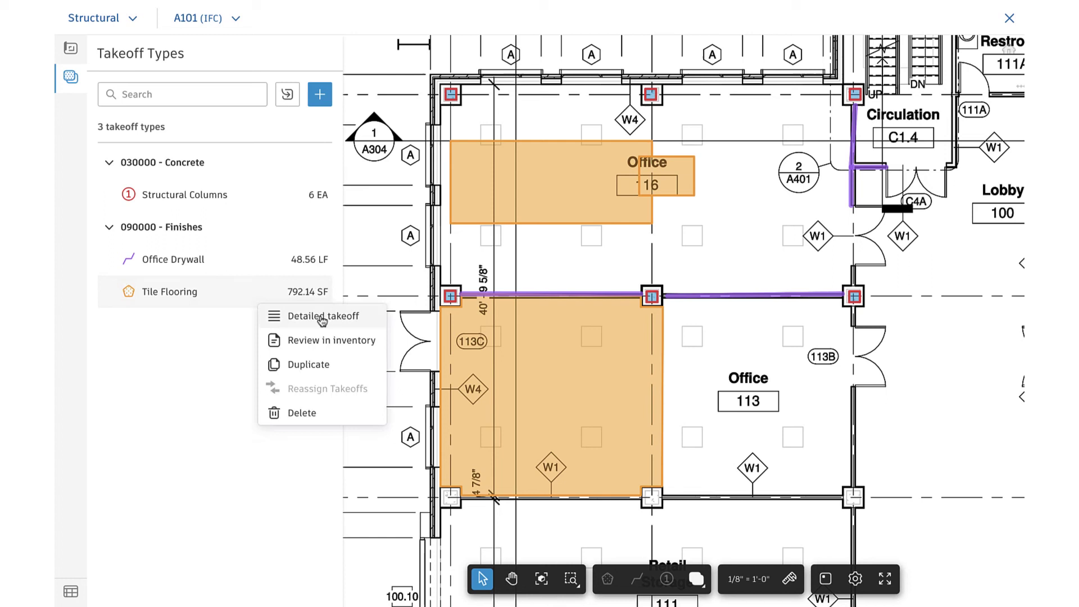
pyautogui.click(308, 364)
pyautogui.doubleClick(117, 112)
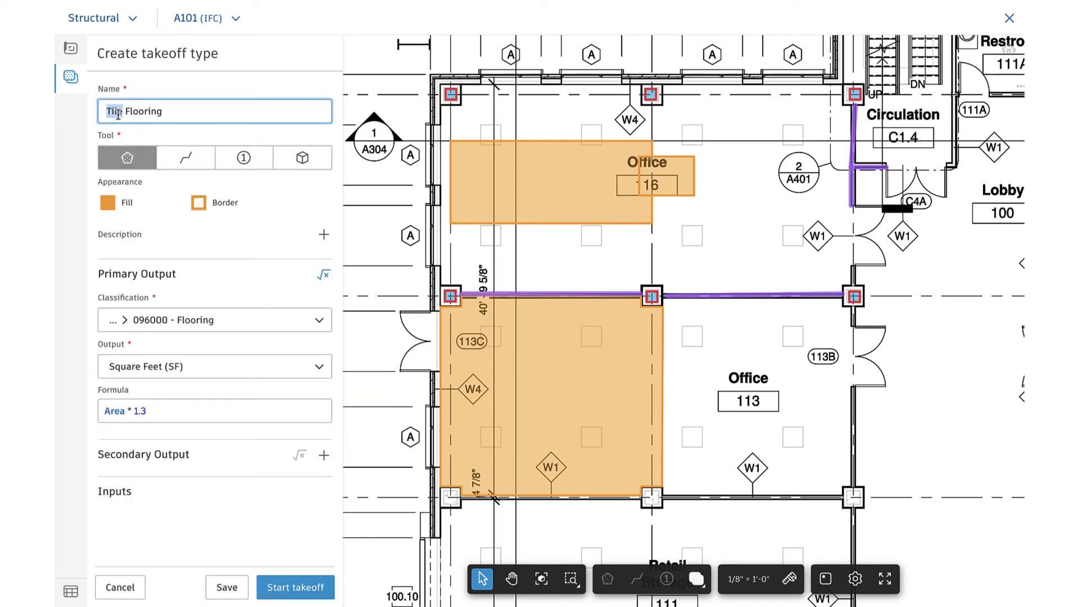
pyautogui.write('Carpet')
pyautogui.click(107, 204)
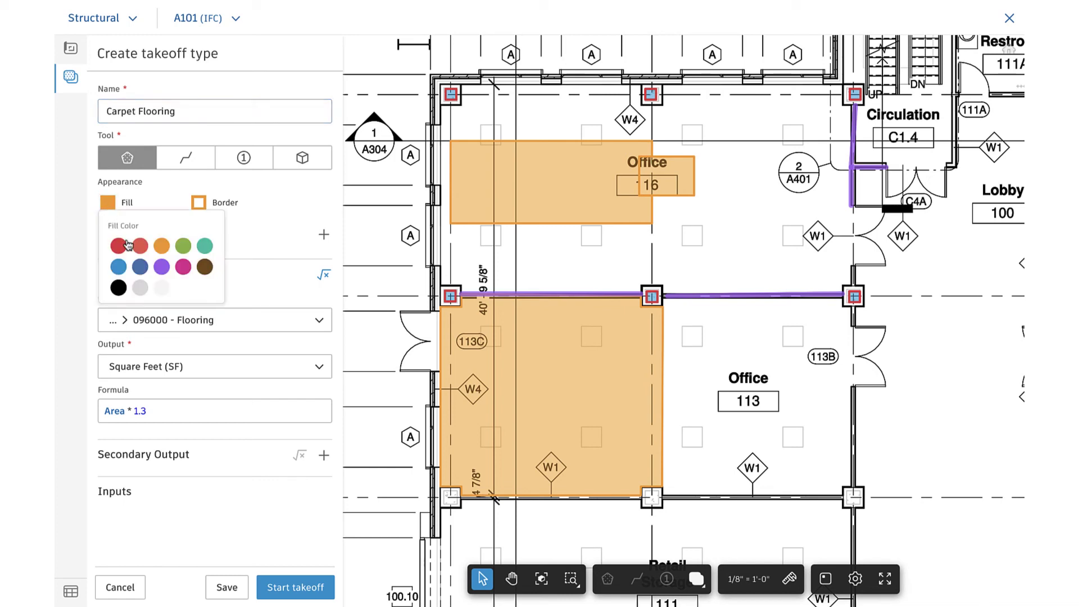
pyautogui.click(139, 267)
pyautogui.click(198, 206)
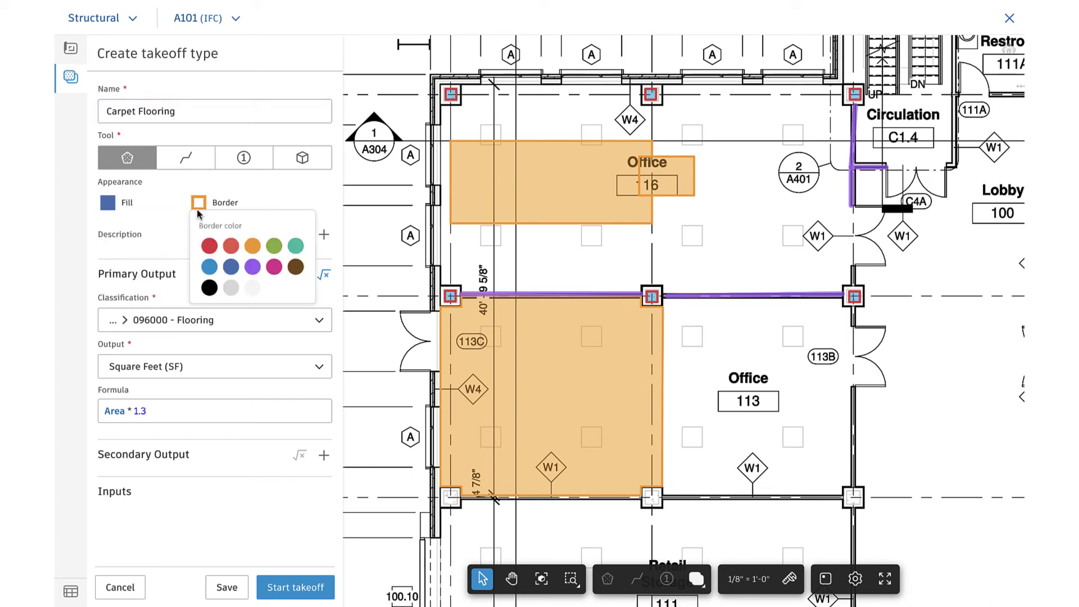
pyautogui.click(230, 267)
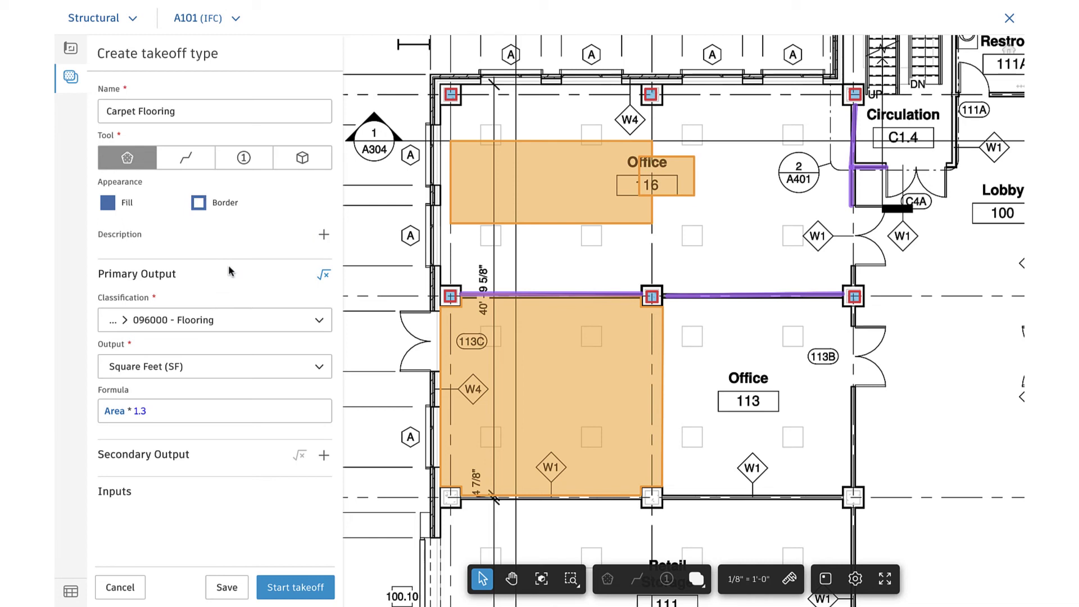
pyautogui.click(227, 588)
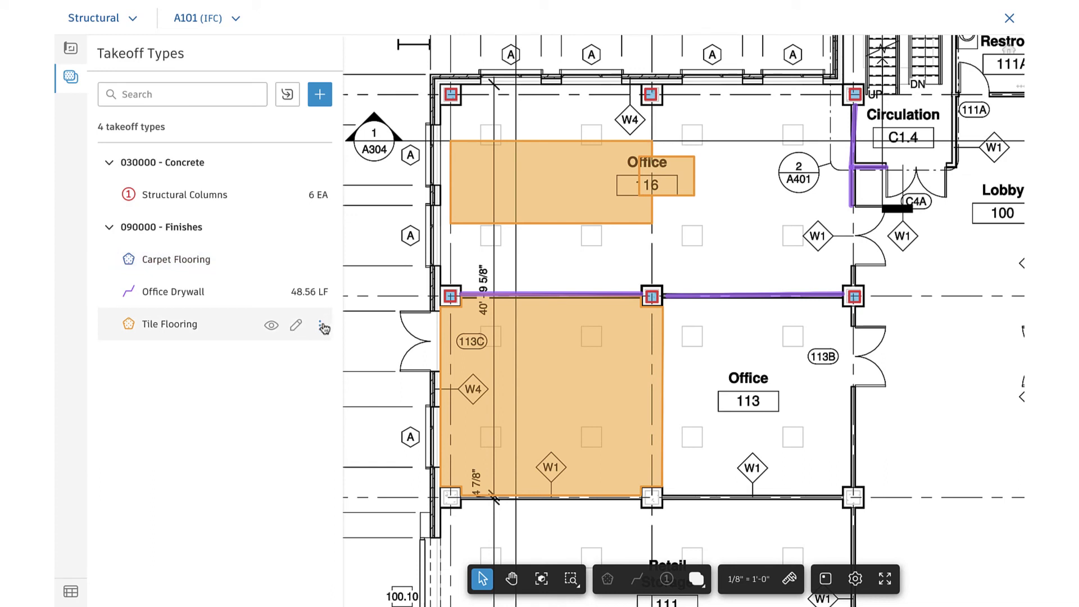
pyautogui.click(324, 327)
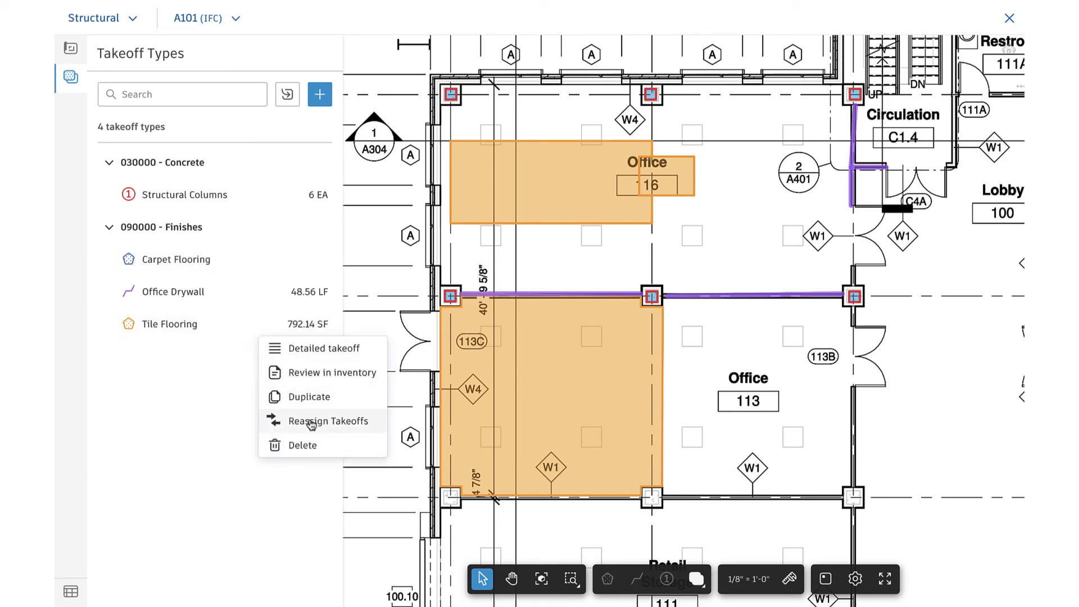
pyautogui.click(211, 428)
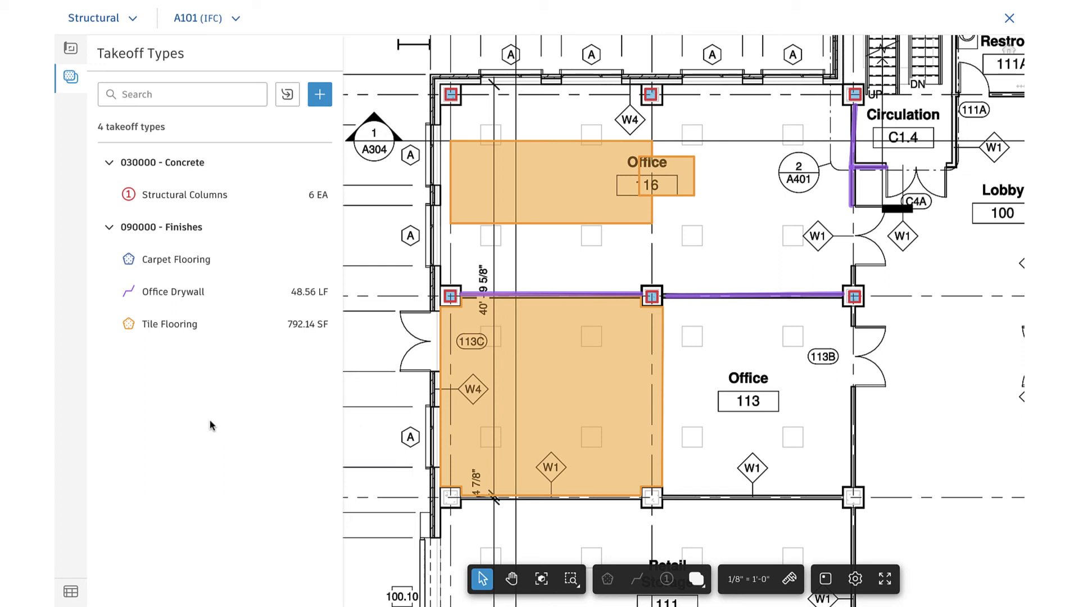
# Open sheet A100, the basement floor plan, and check which takeoff types are available on it.
pyautogui.click(71, 49)
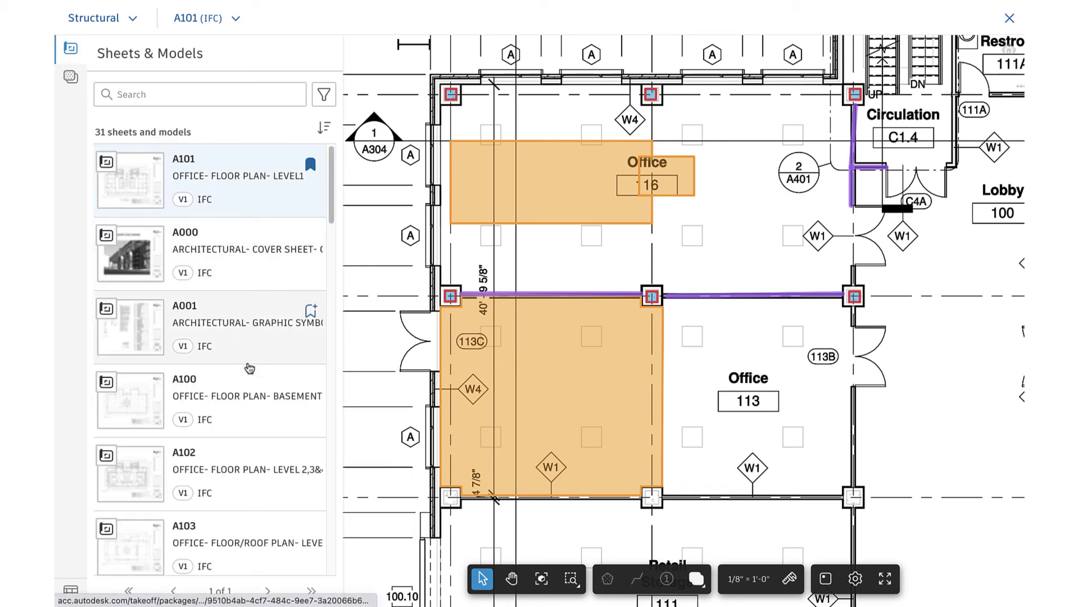
pyautogui.click(250, 410)
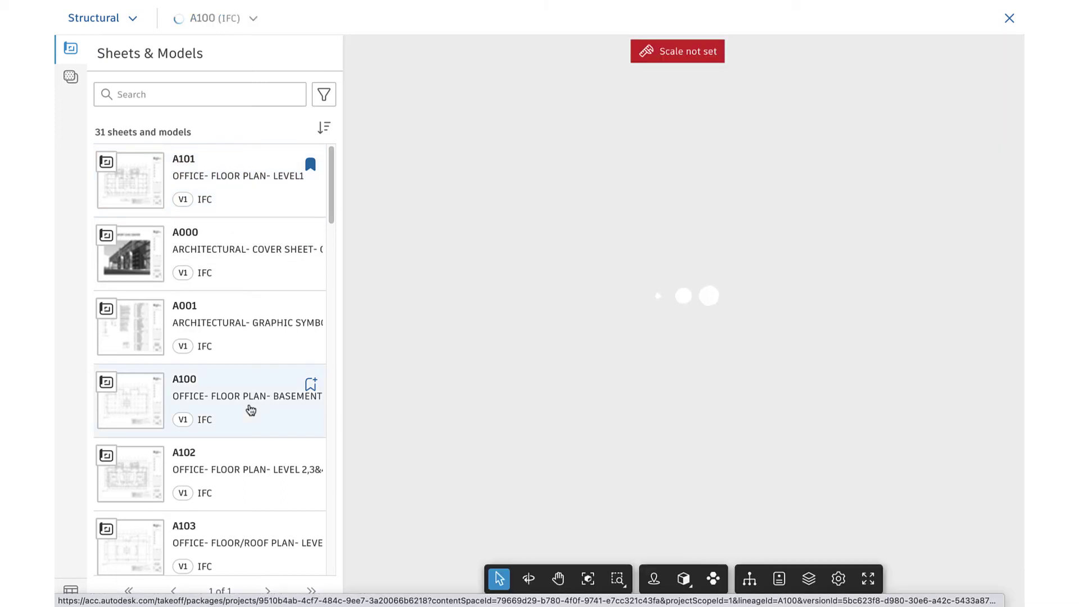
pyautogui.click(71, 77)
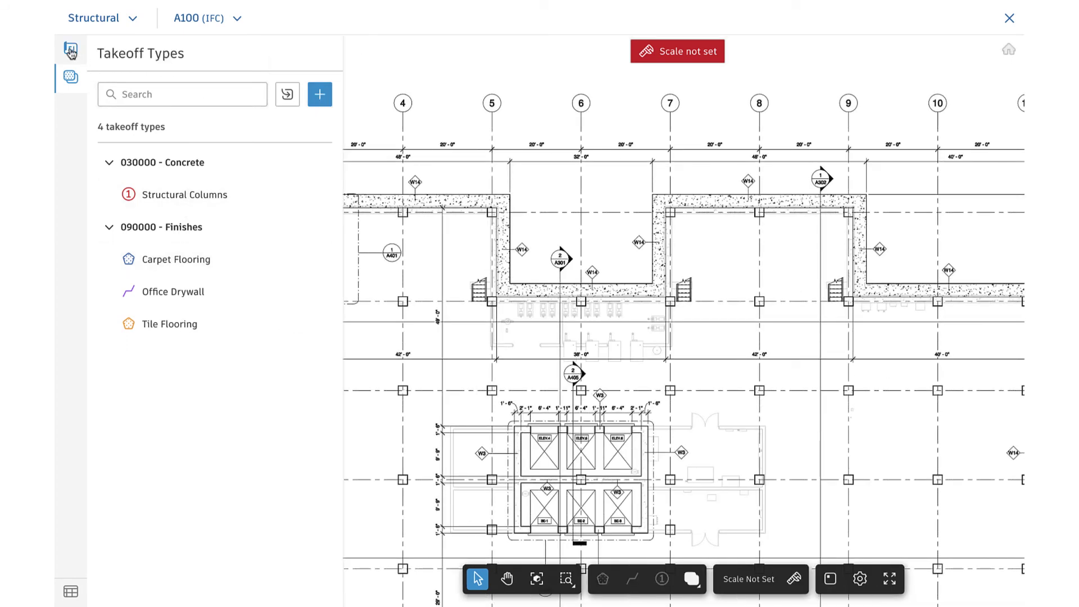
# Filter the sheets and models to 3D models only and open PacificCenter_AY_Arch.rvt.
pyautogui.click(70, 49)
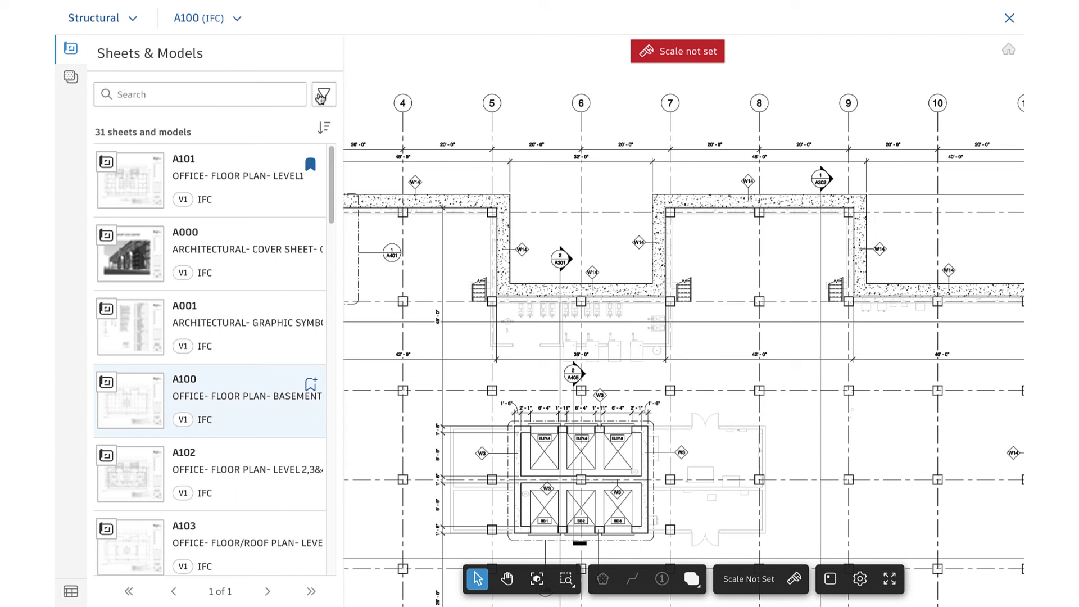
pyautogui.click(324, 94)
pyautogui.click(156, 289)
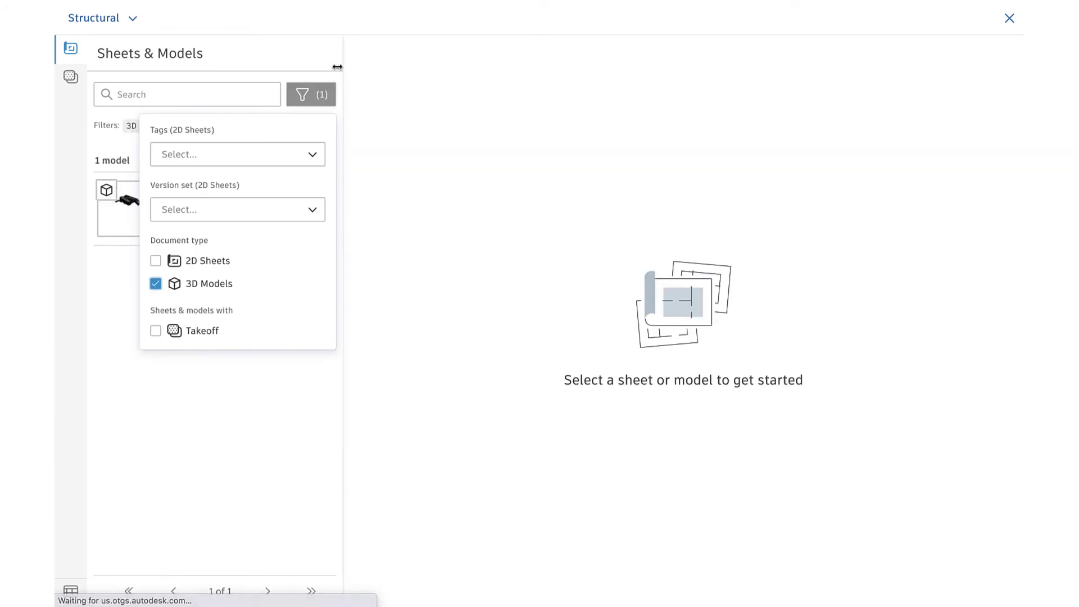
pyautogui.click(314, 99)
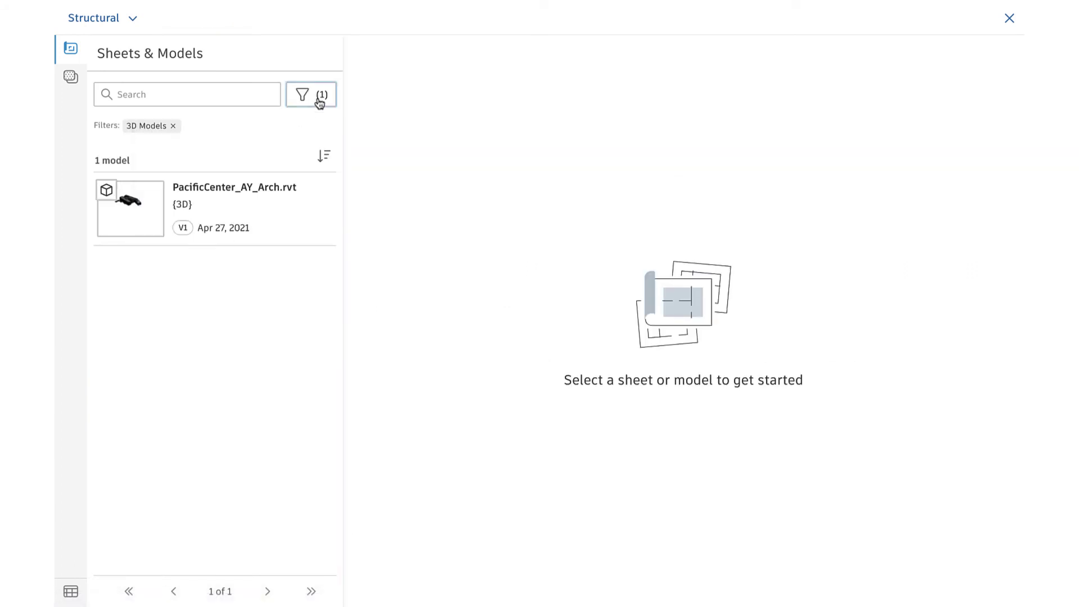
pyautogui.click(217, 211)
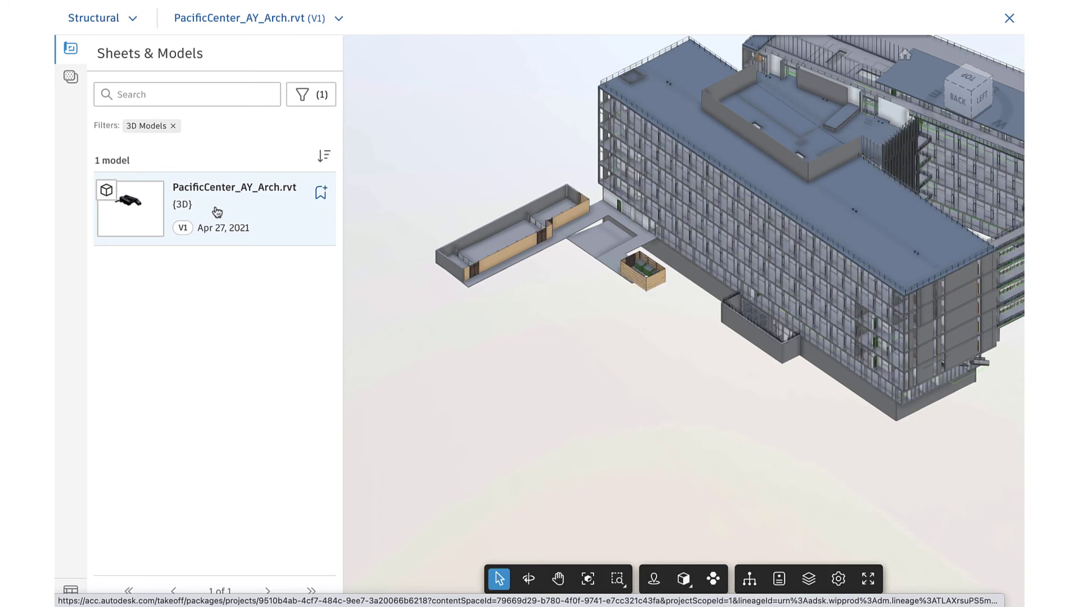
# Select the flat slab between the low outbuilding and the main building and start a new takeoff type from it, keeping the suggested name.
pyautogui.click(71, 76)
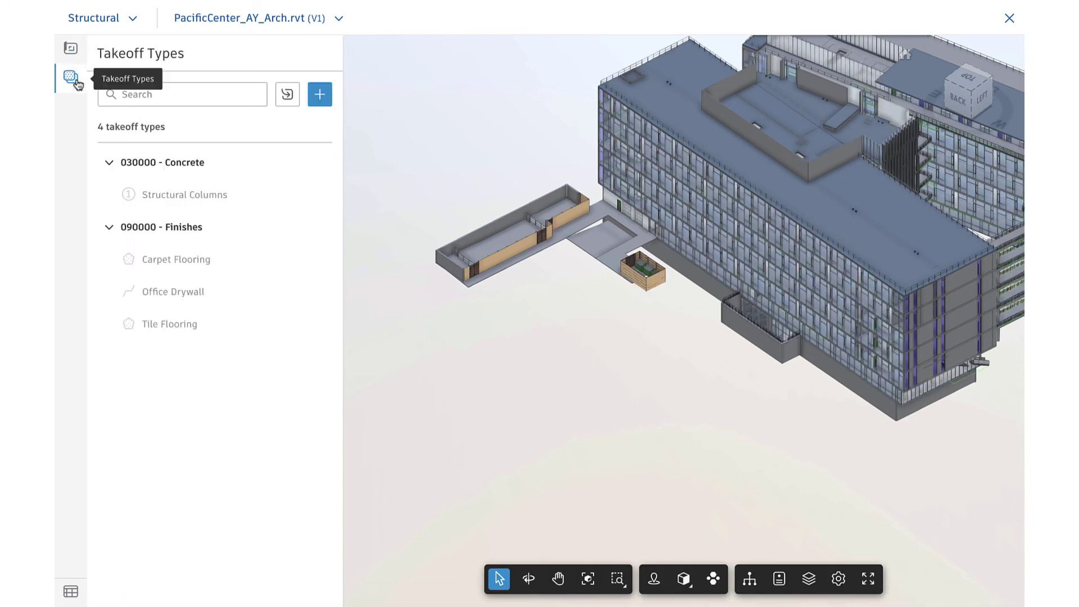
pyautogui.click(598, 245)
pyautogui.click(320, 96)
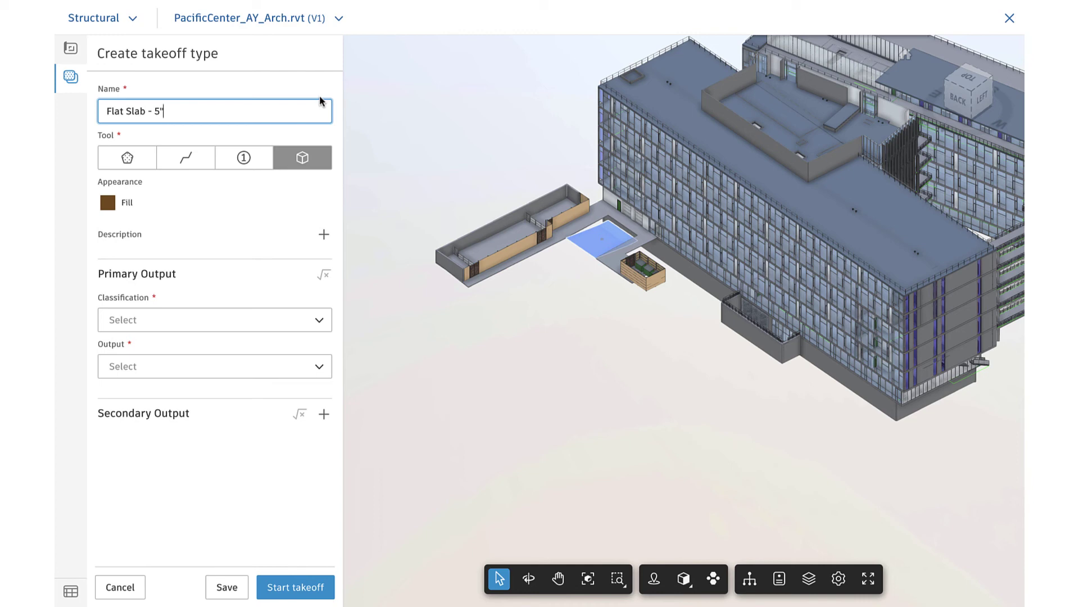
pyautogui.moveTo(183, 112); pyautogui.dragTo(103, 113)
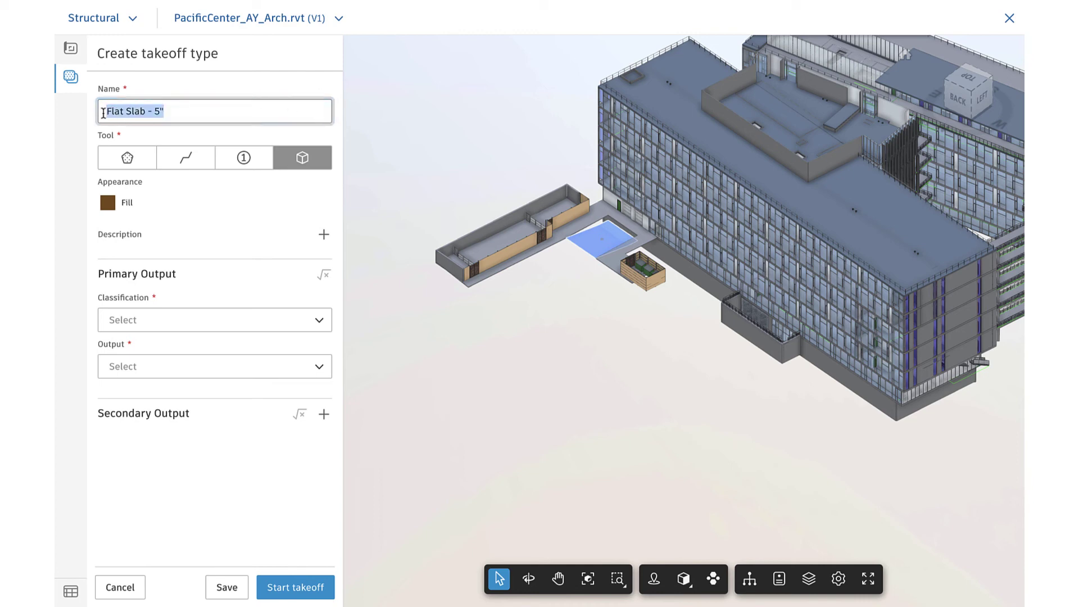
pyautogui.click(184, 111)
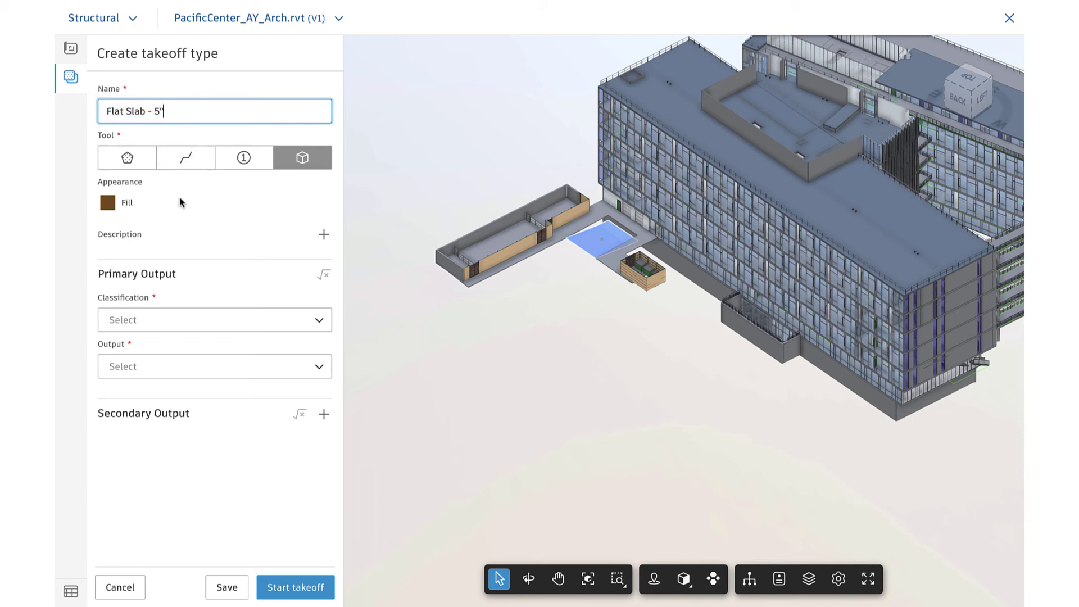
# Classify the new slab takeoff type under 030000 - Concrete and set its primary output to Cubic Yards (CY).
pyautogui.click(319, 321)
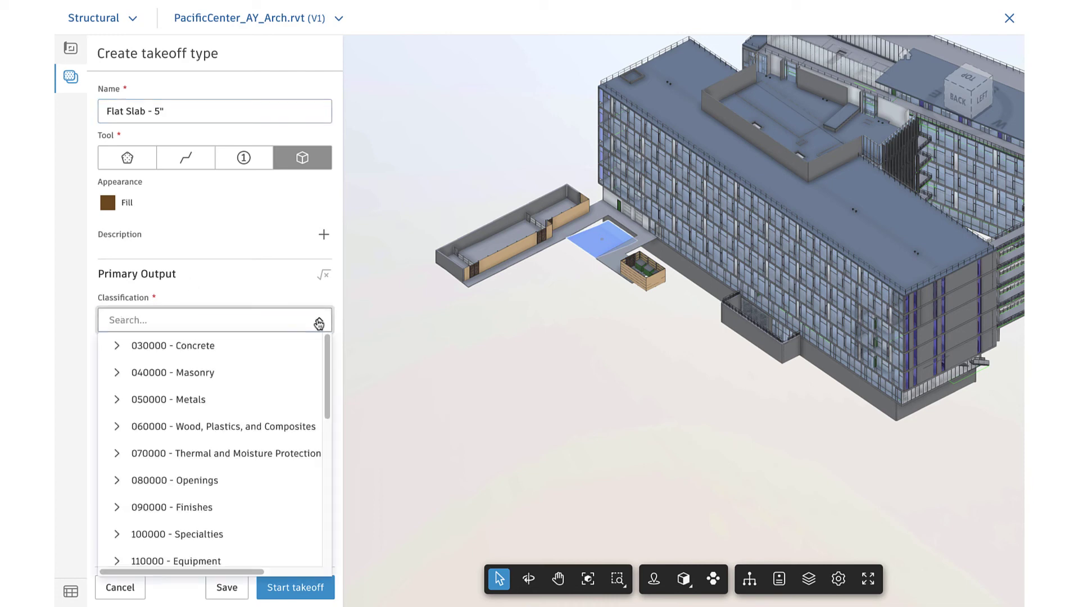
pyautogui.click(207, 345)
pyautogui.click(236, 368)
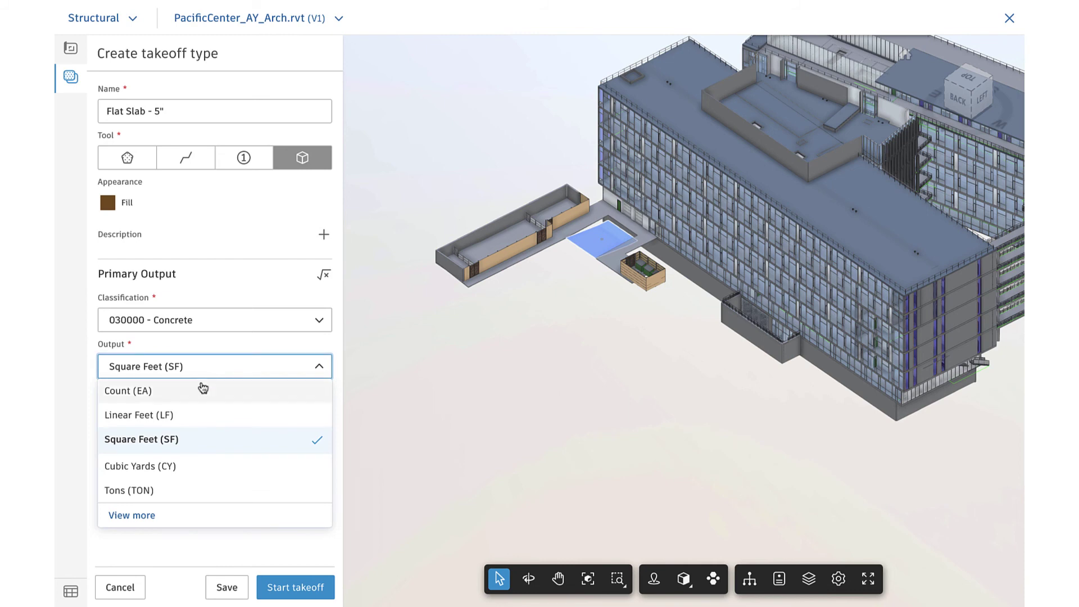
pyautogui.click(153, 469)
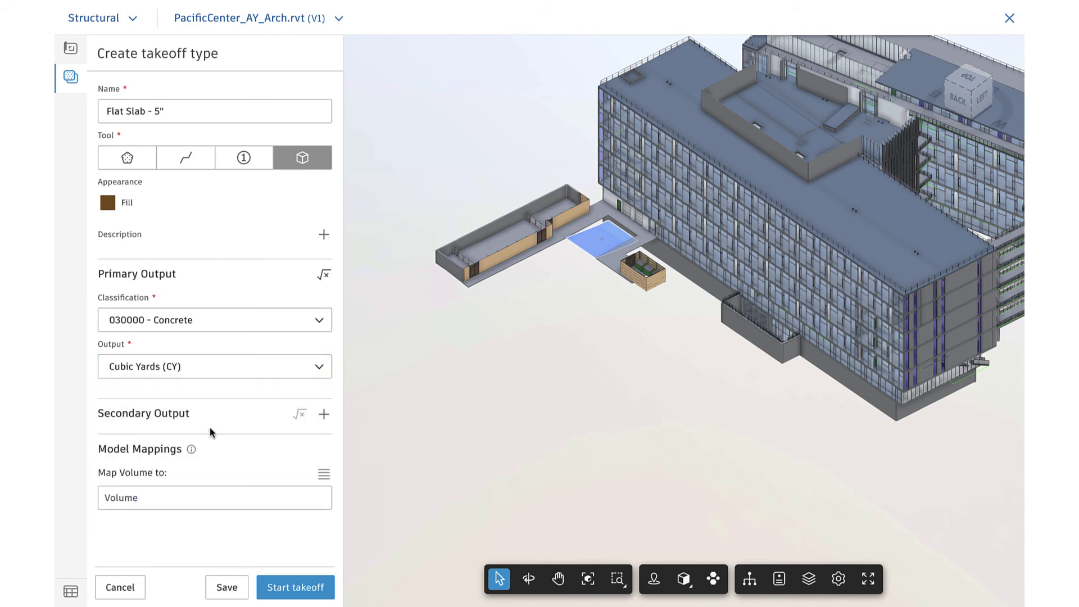
# Examine the slab's model properties available for the volume mapping, including area and thickness, and close them.
pyautogui.moveTo(194, 449)
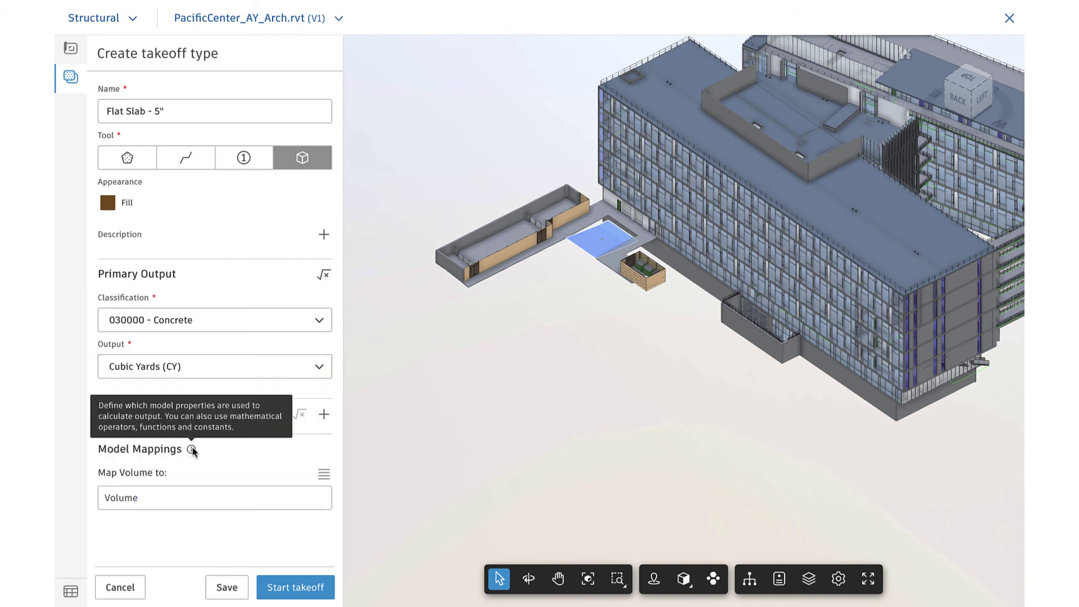
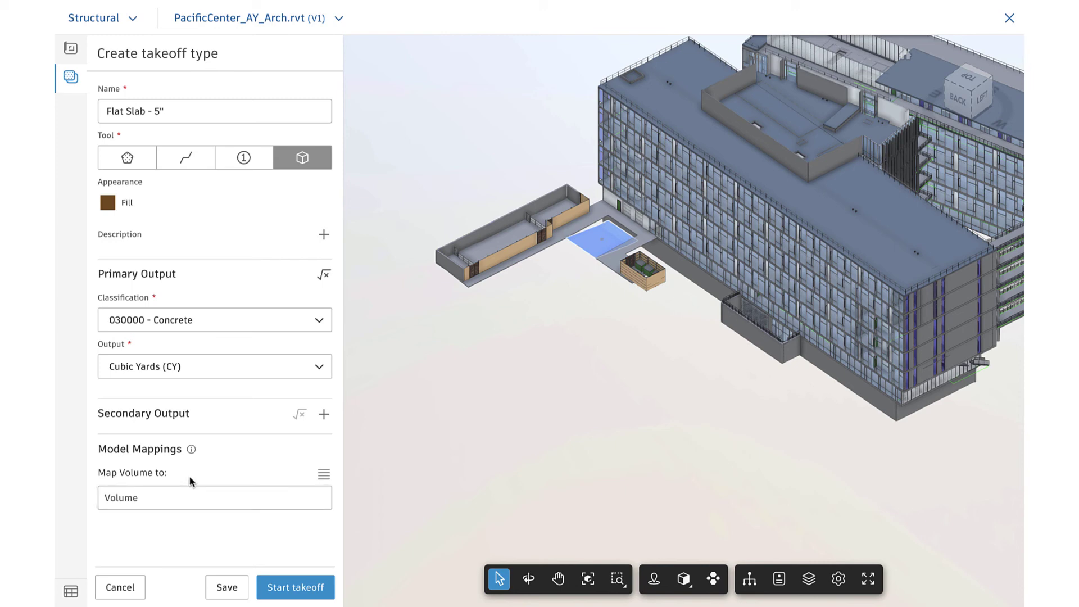
pyautogui.click(325, 476)
pyautogui.scroll(-2, 399, 479)
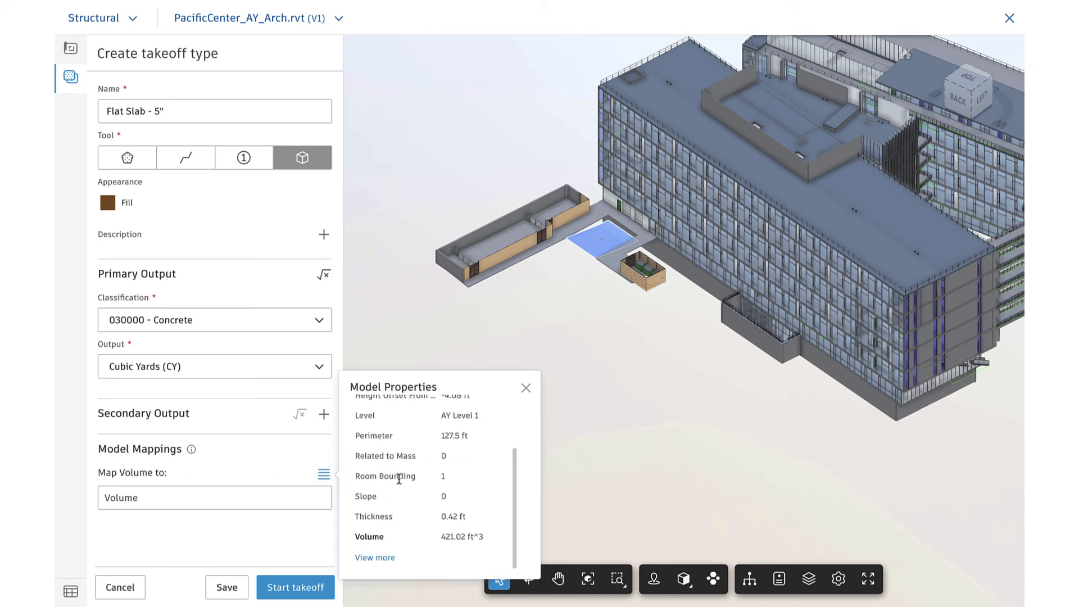
pyautogui.scroll(2, 399, 479)
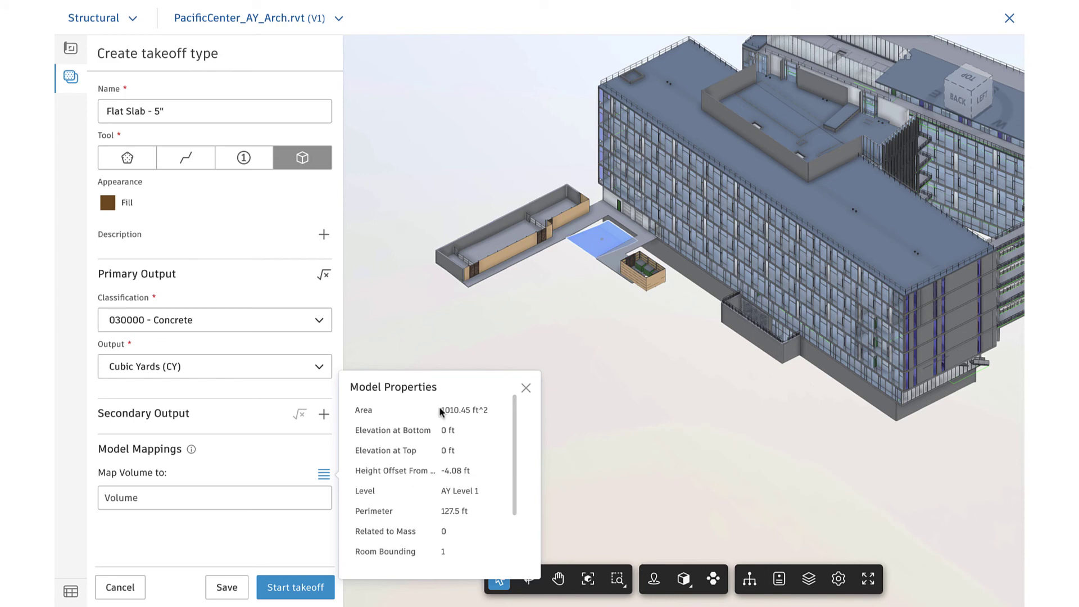
pyautogui.scroll(-1, 450, 481)
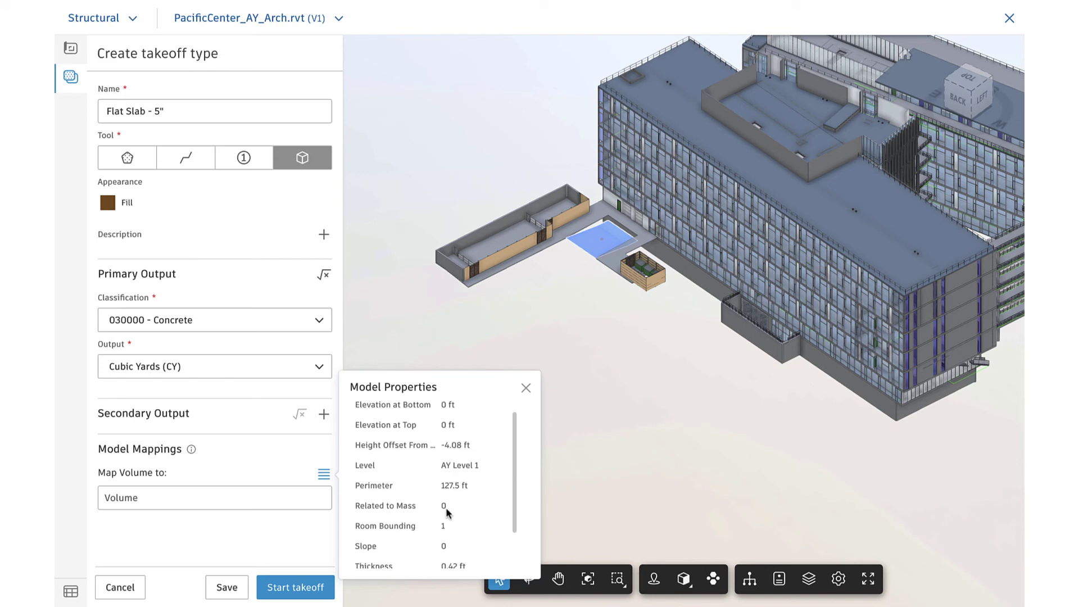
pyautogui.scroll(-1, 444, 562)
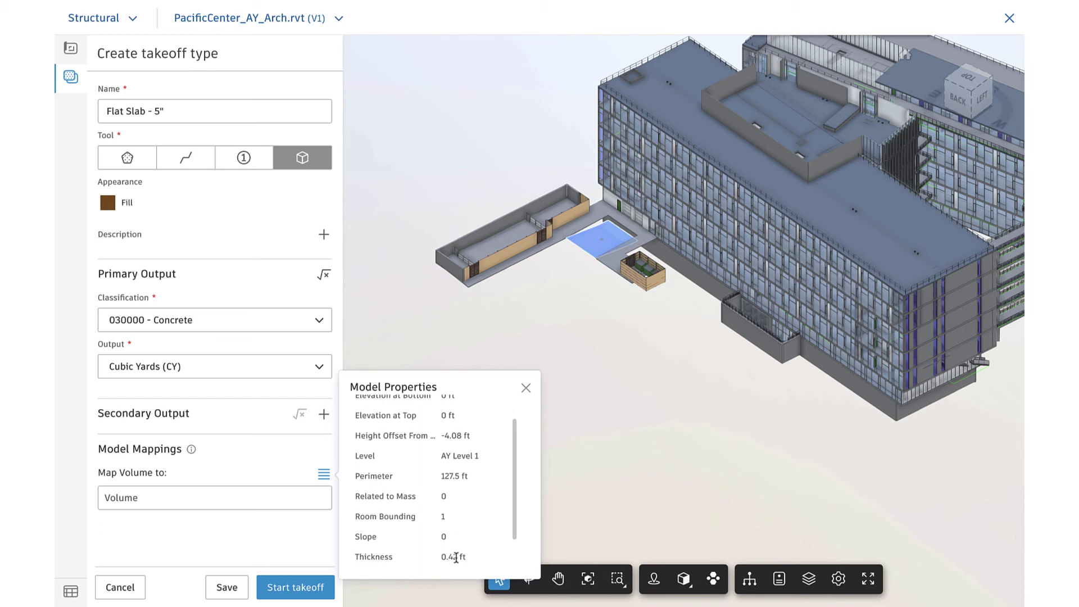
pyautogui.click(526, 389)
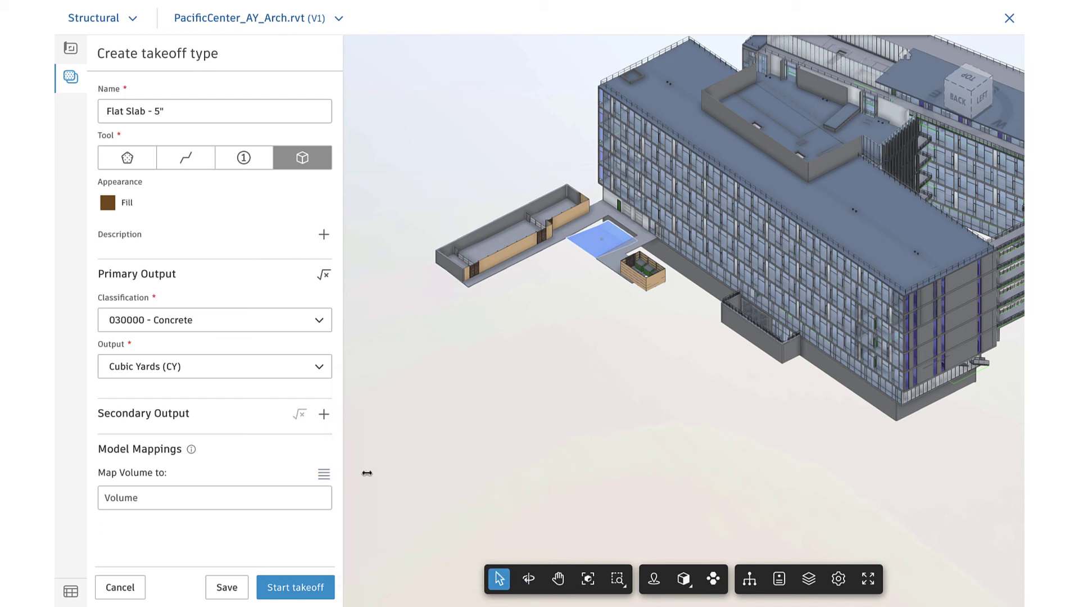
# Start the Flat Slab - 5" takeoff, extend the selection to all slabs of that type in the model and finish the takeoff.
pyautogui.click(290, 590)
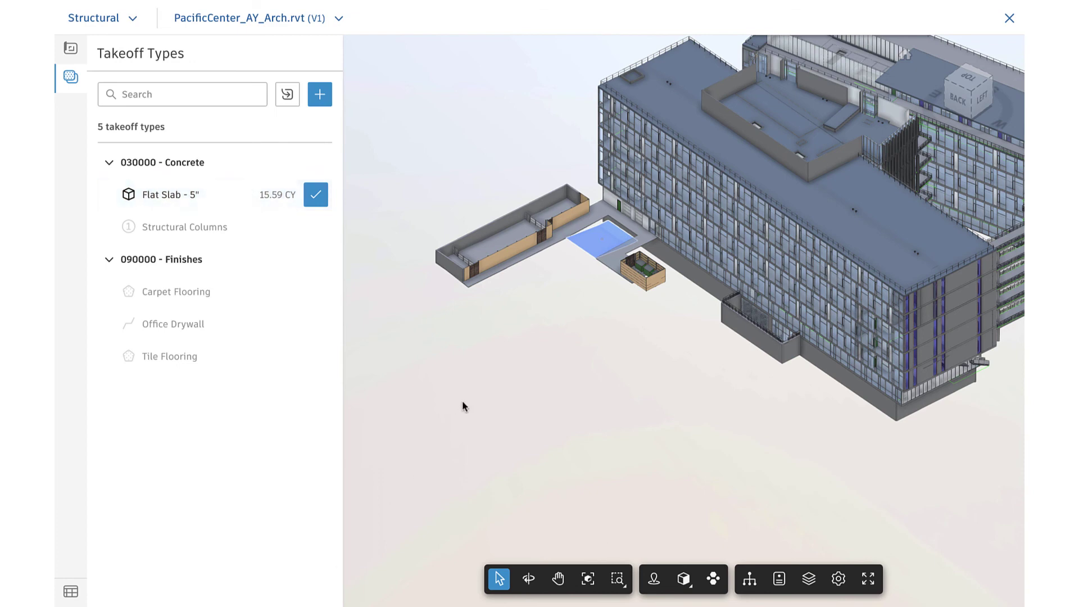
pyautogui.rightClick(590, 240)
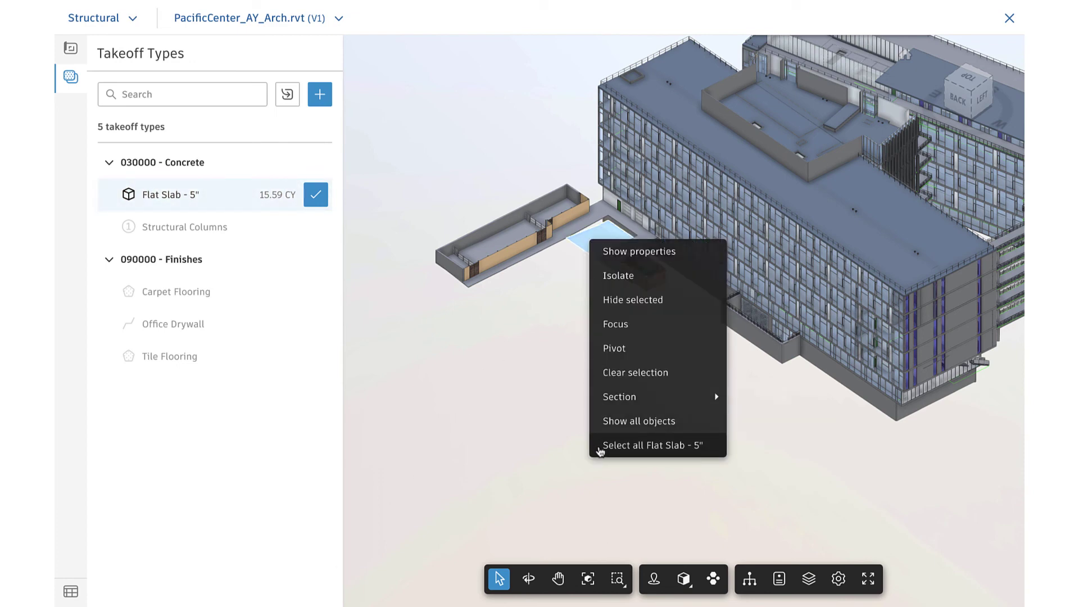
pyautogui.click(601, 445)
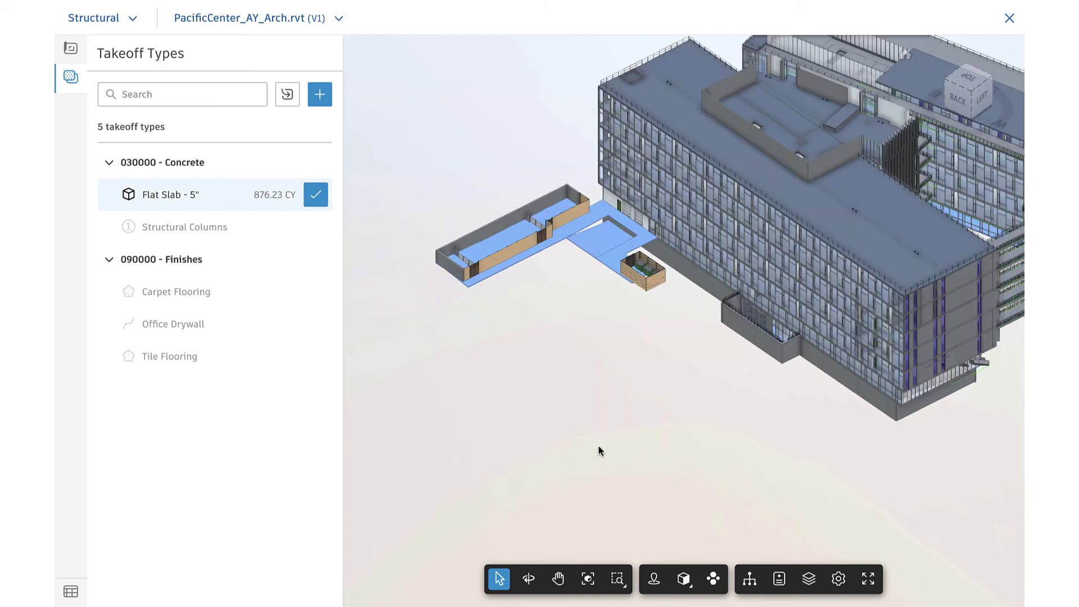
pyautogui.click(316, 197)
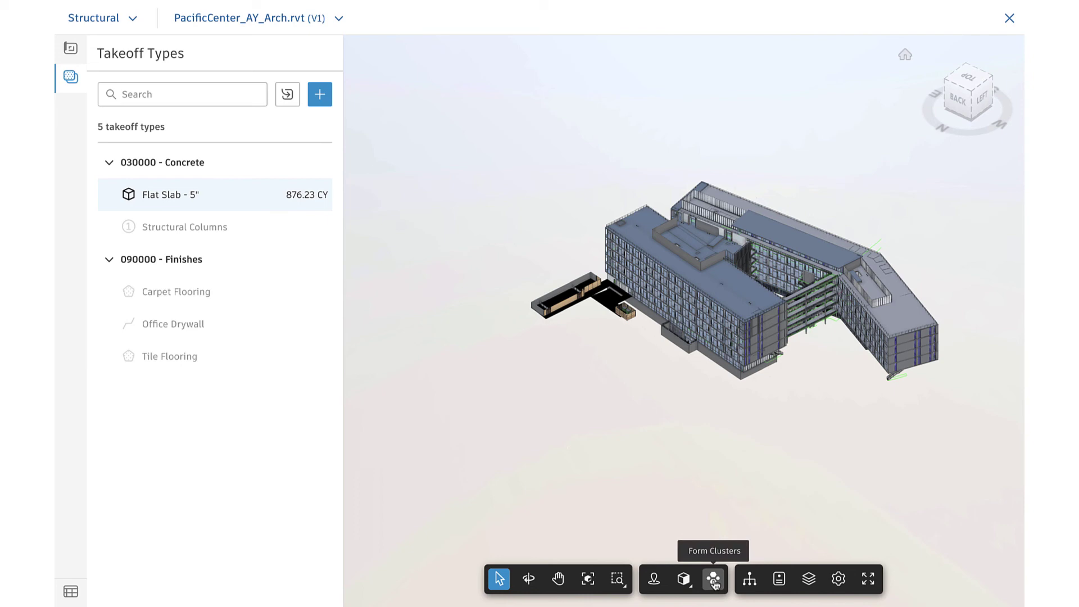
# Arrange the model objects into category clusters and bring the Floors cluster into view.
pyautogui.click(713, 581)
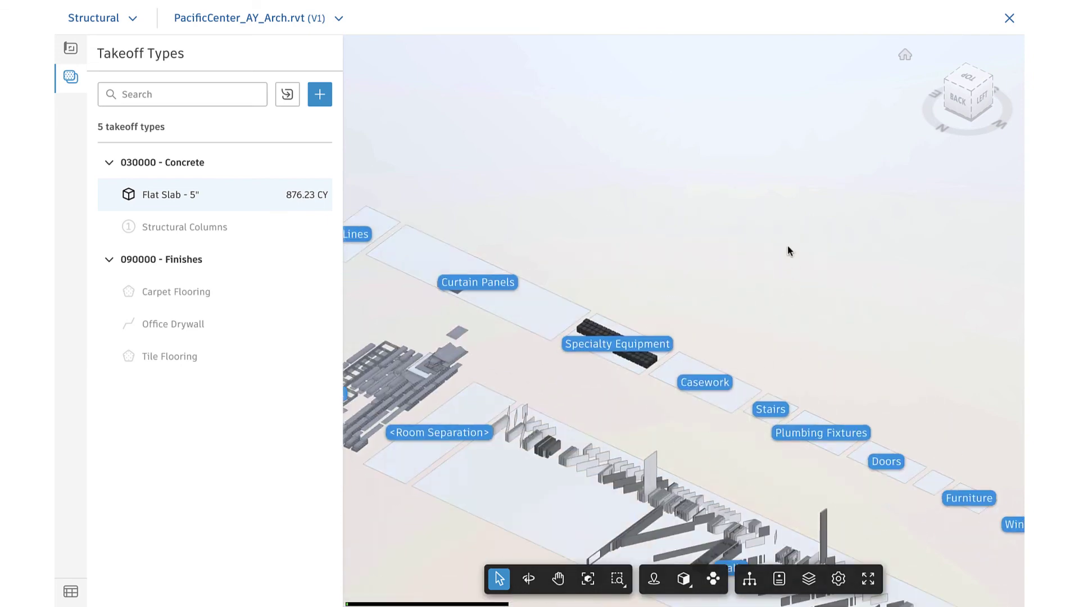
pyautogui.moveTo(743, 439); pyautogui.dragTo(786, 258, button='middle')
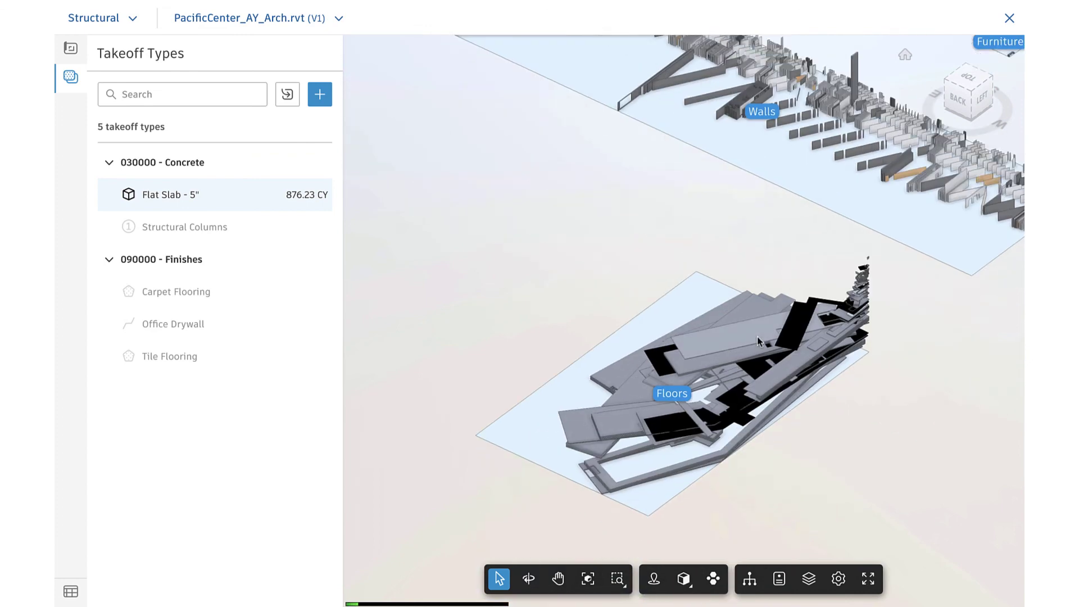
pyautogui.scroll(2, 705, 373)
pyautogui.scroll(2, 705, 373)
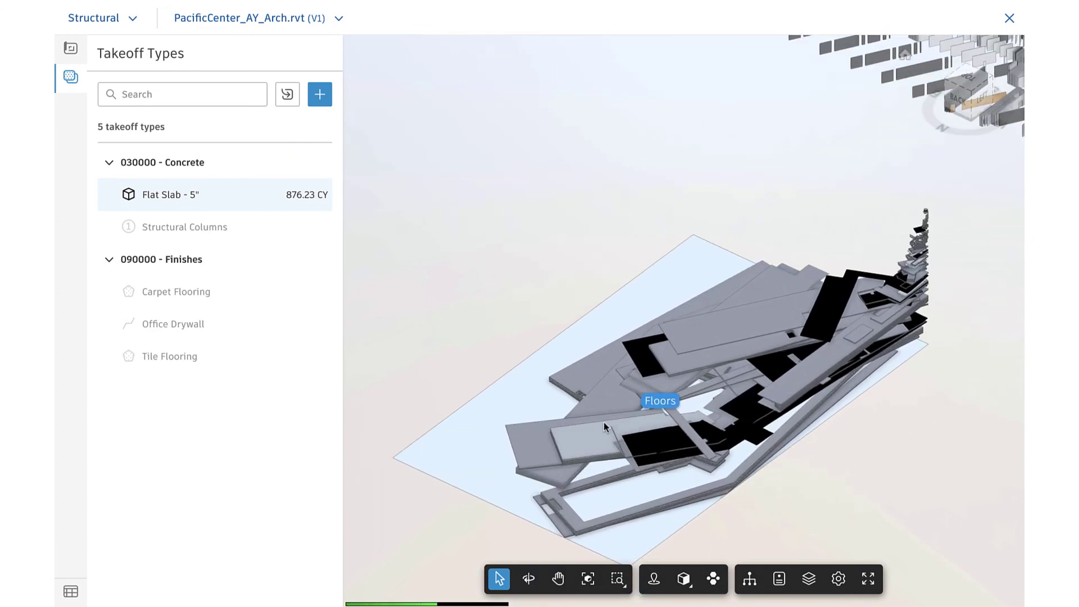
pyautogui.click(712, 327)
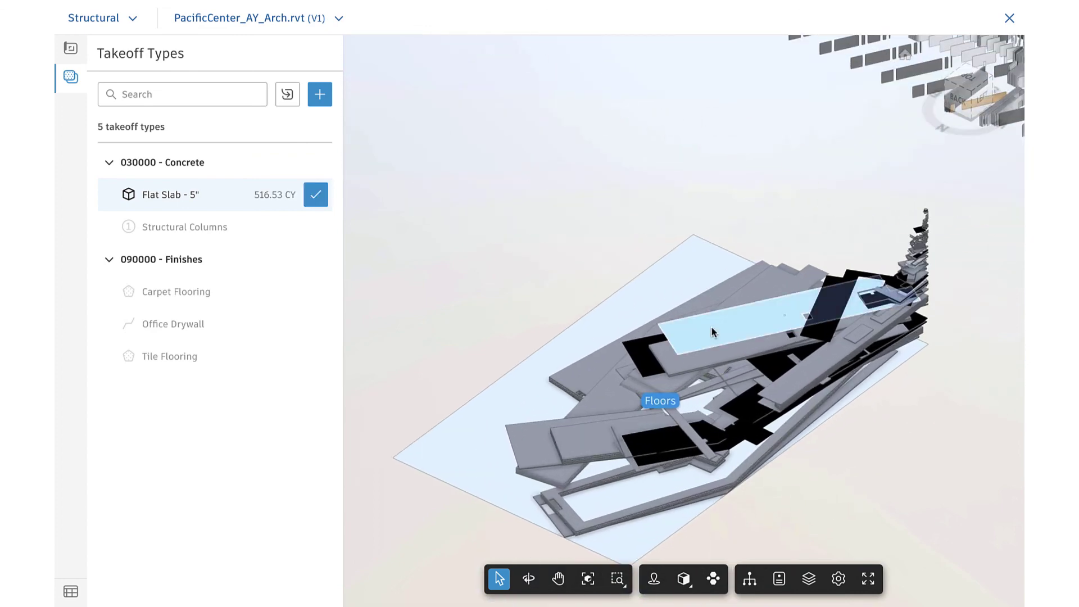
pyautogui.click(320, 94)
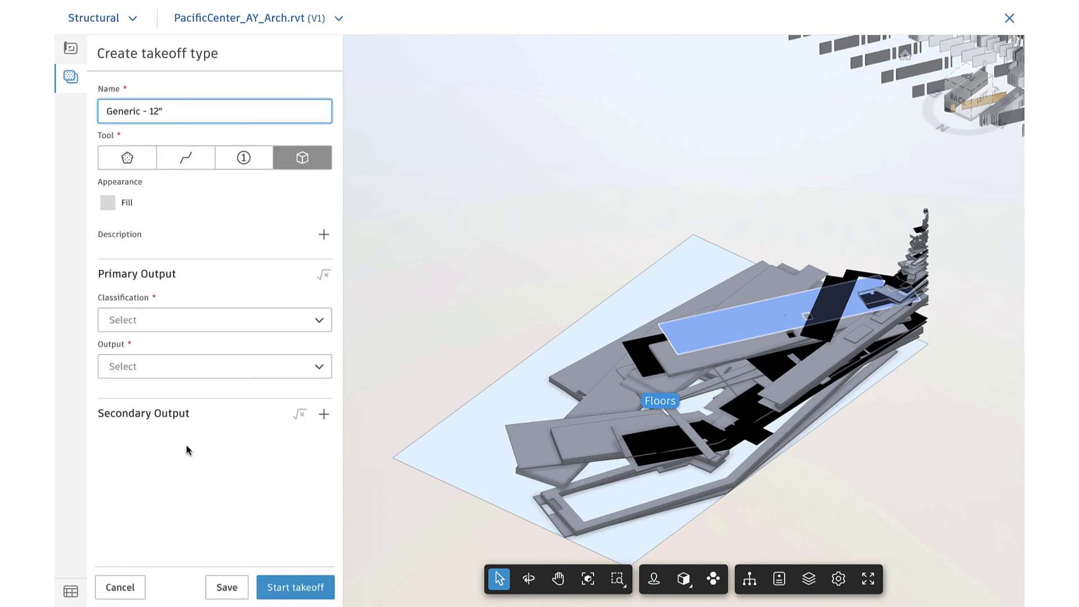
pyautogui.click(125, 592)
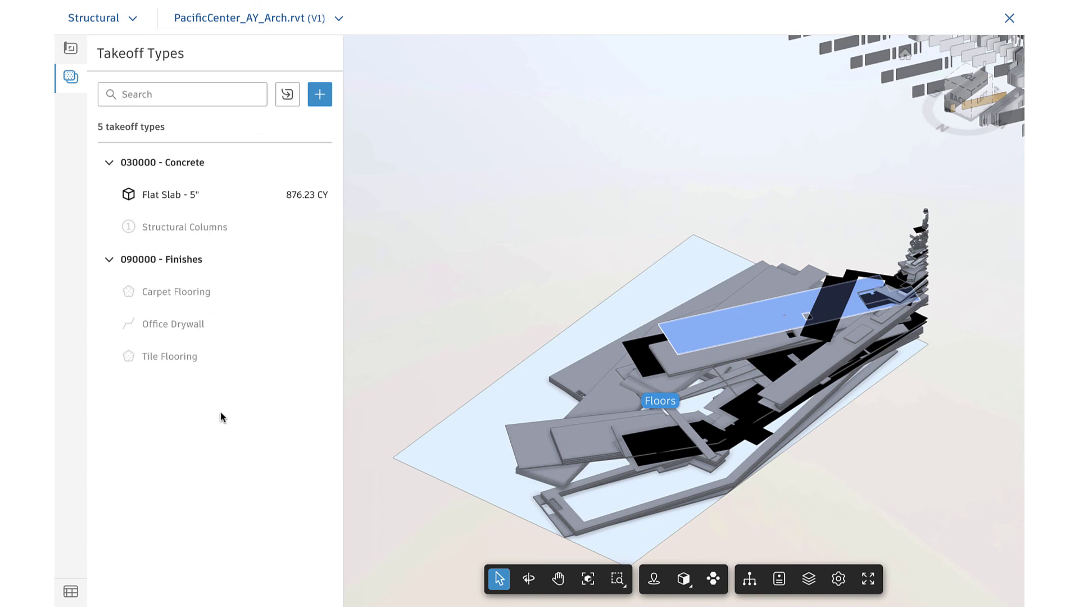
# Turn off the category clustering so the model objects return to the assembled building.
pyautogui.scroll(-5, 424, 368)
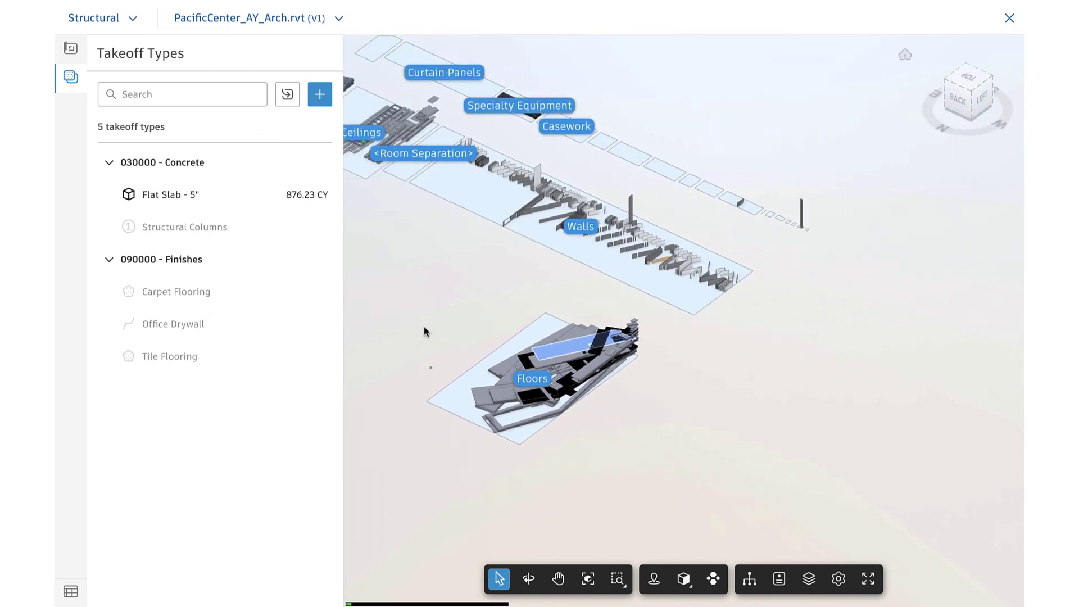
pyautogui.moveTo(424, 330); pyautogui.dragTo(622, 393, button='middle')
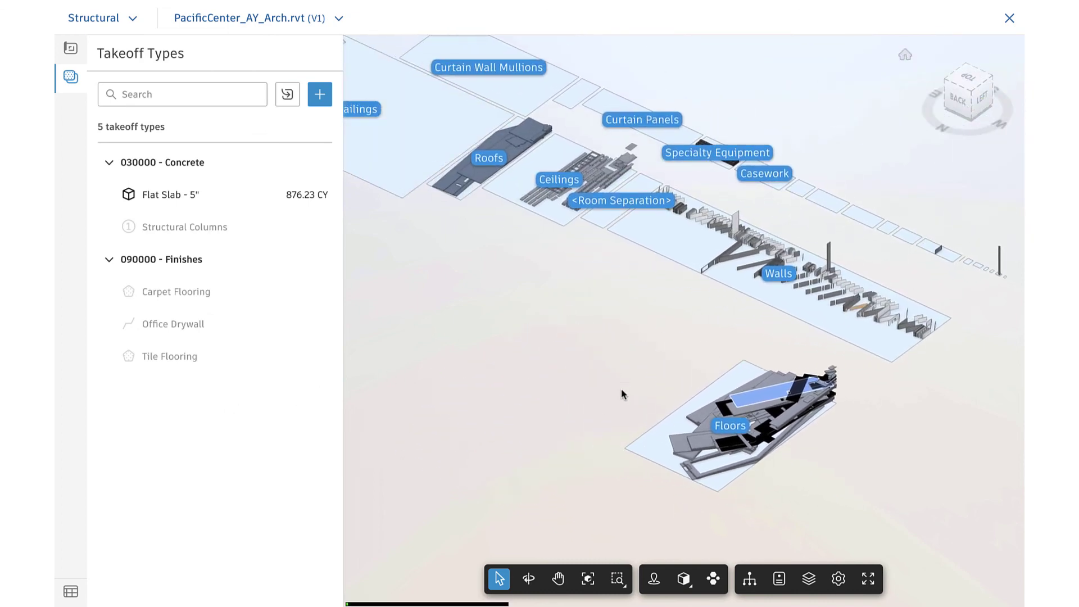
pyautogui.click(714, 579)
pyautogui.moveTo(650, 314); pyautogui.dragTo(582, 487, button='middle')
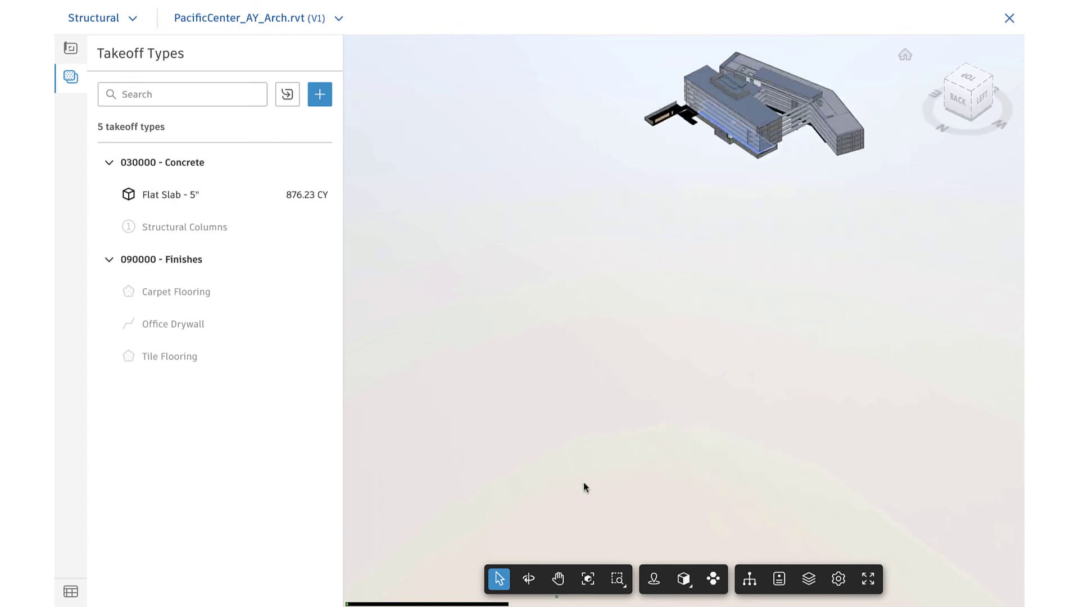
pyautogui.moveTo(687, 330); pyautogui.dragTo(630, 404, button='middle')
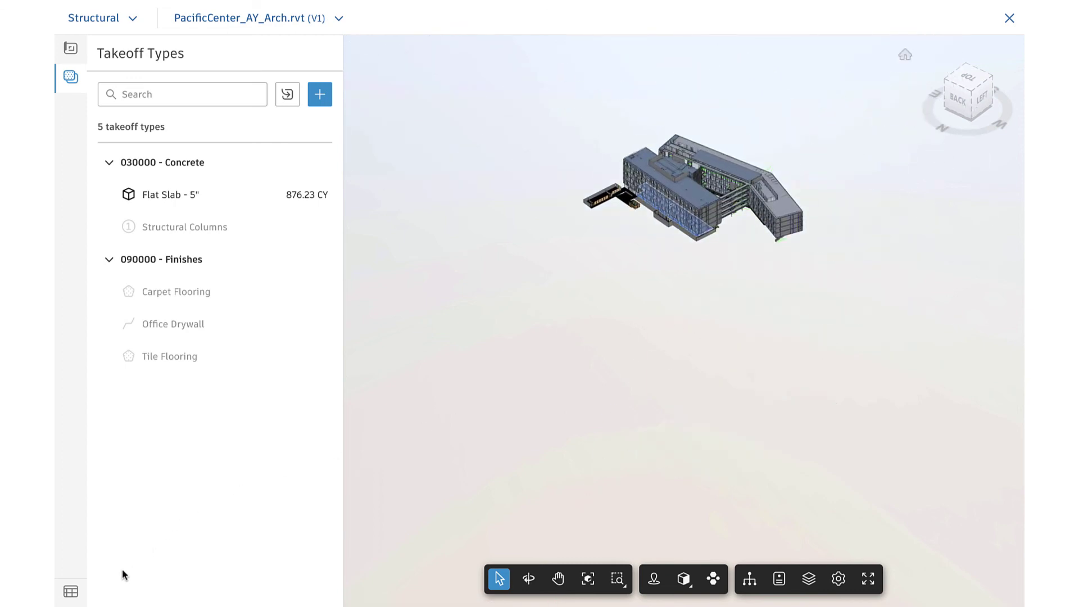
# Open the takeoff inventory, collapse its instances pane and check the grouping options, keeping Primary classification.
pyautogui.click(71, 593)
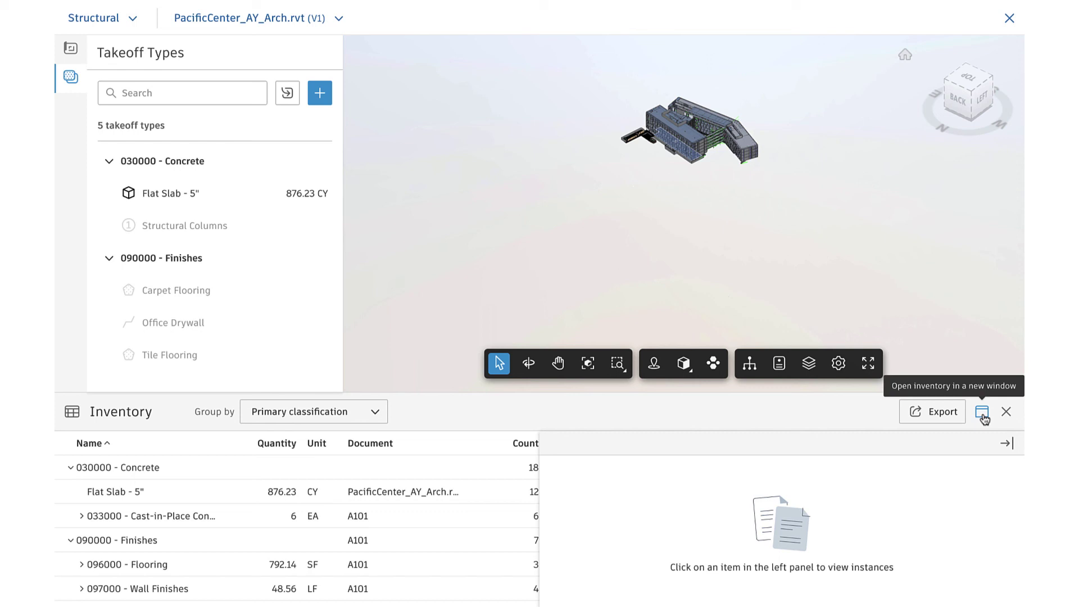
pyautogui.click(1007, 444)
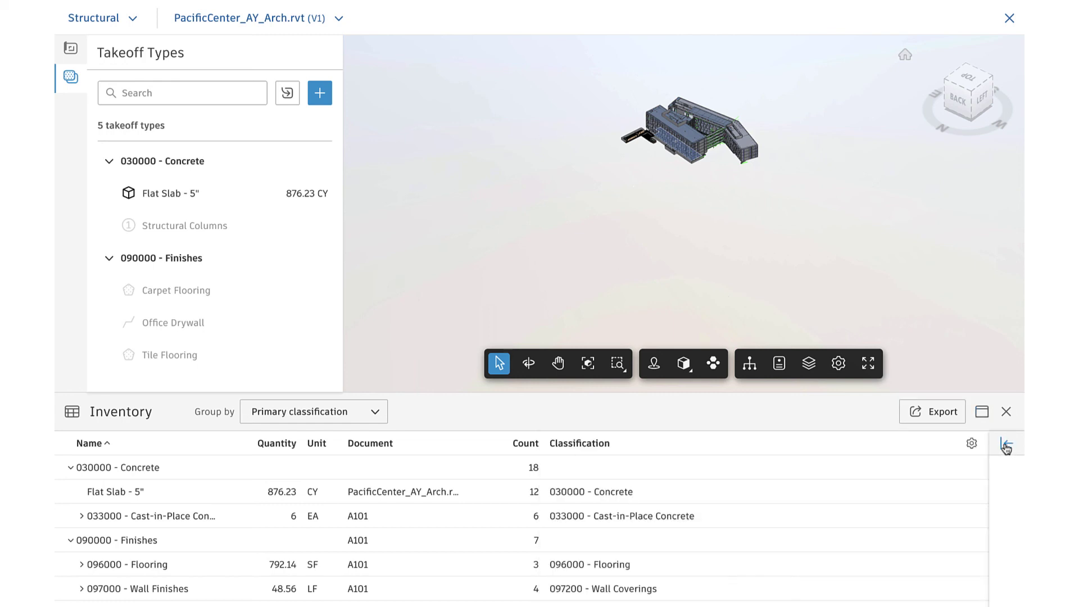
pyautogui.click(376, 412)
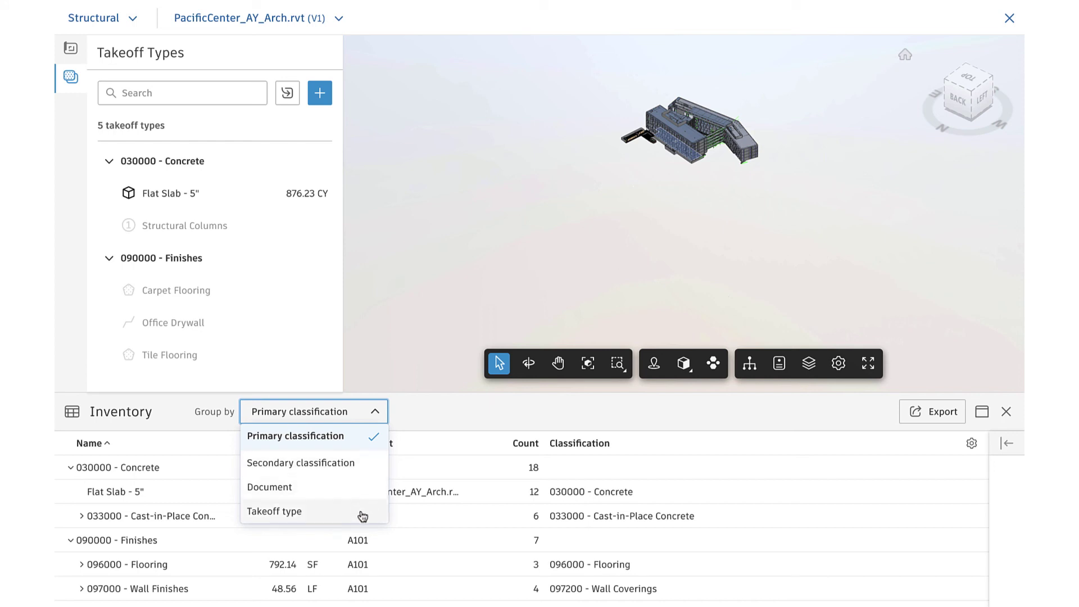
pyautogui.click(378, 415)
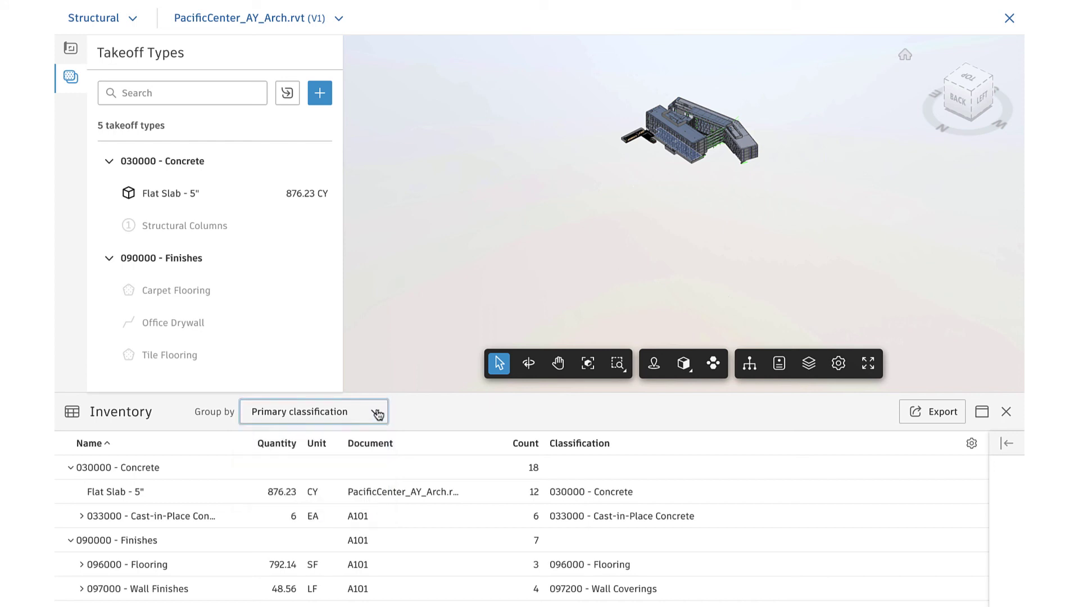
# Move the Document column after the Classification column in the inventory table and keep it displayed.
pyautogui.click(971, 444)
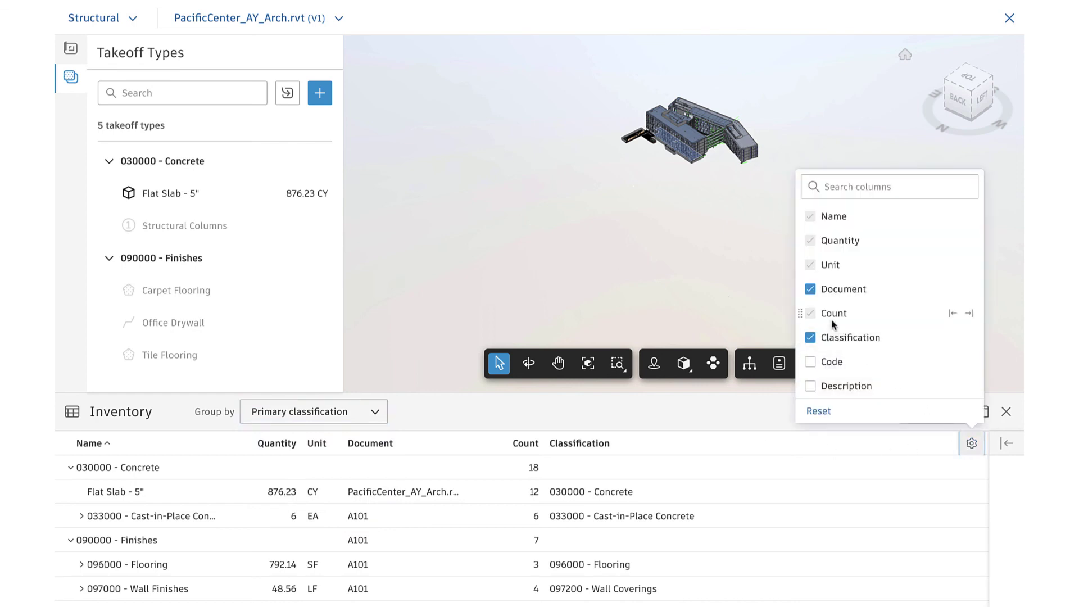
pyautogui.moveTo(801, 289); pyautogui.dragTo(802, 313)
pyautogui.click(810, 339)
pyautogui.click(810, 338)
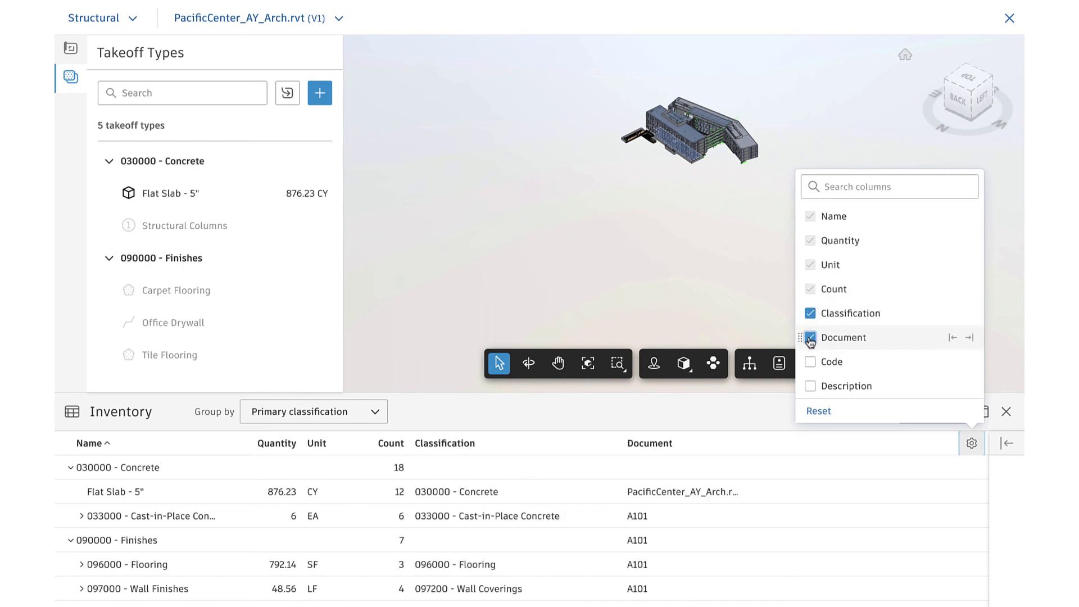
pyautogui.click(765, 414)
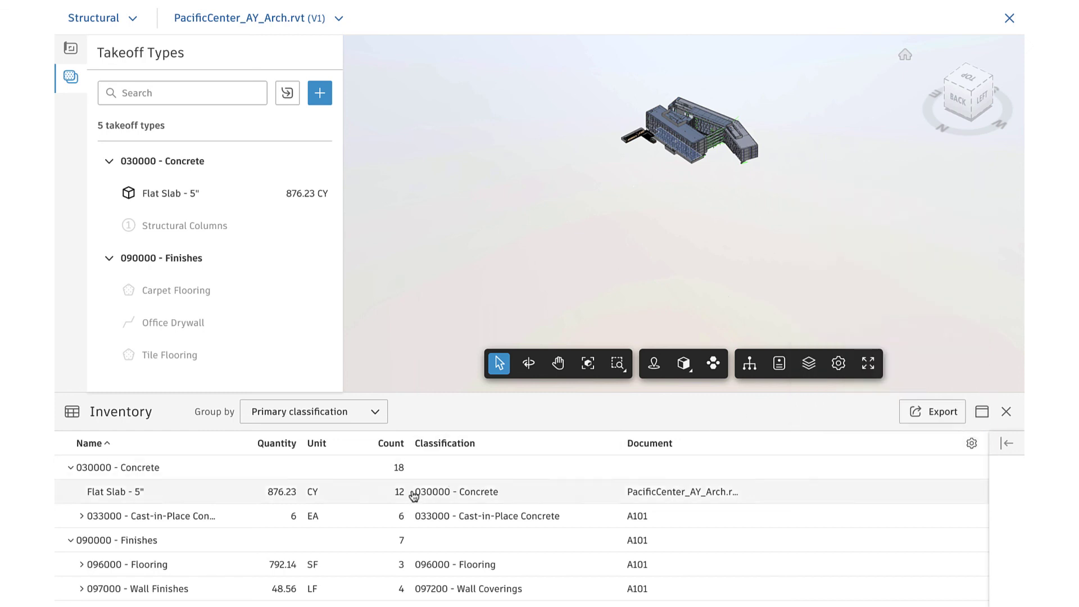
# Expand 096000 - Flooring in the inventory and display the individual Tile Flooring takeoffs, leaving none of them selected.
pyautogui.click(82, 565)
pyautogui.scroll(-1, 125, 552)
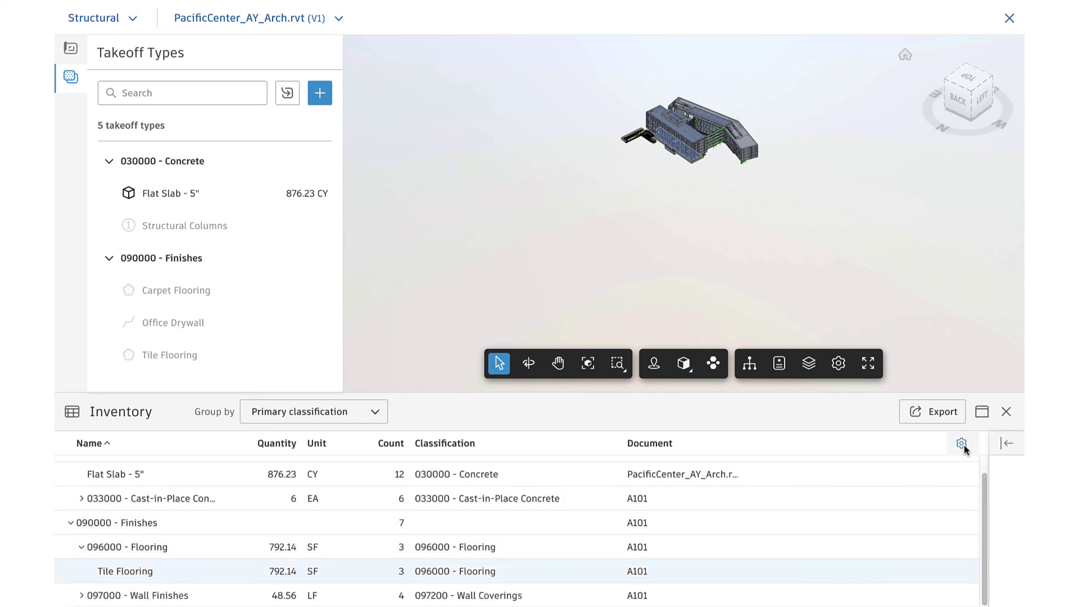
pyautogui.click(1006, 444)
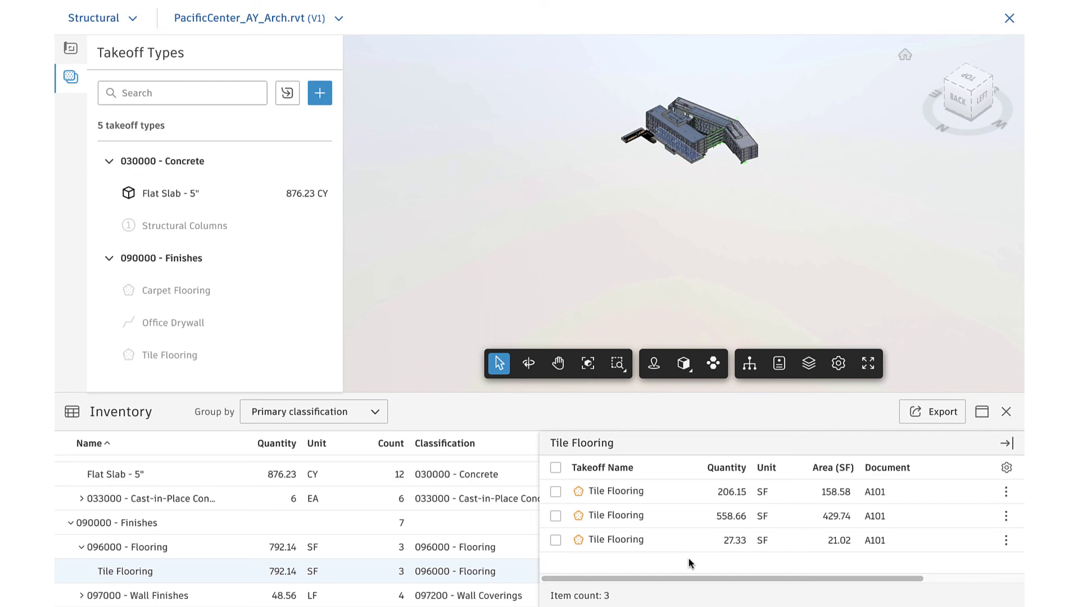
pyautogui.click(683, 541)
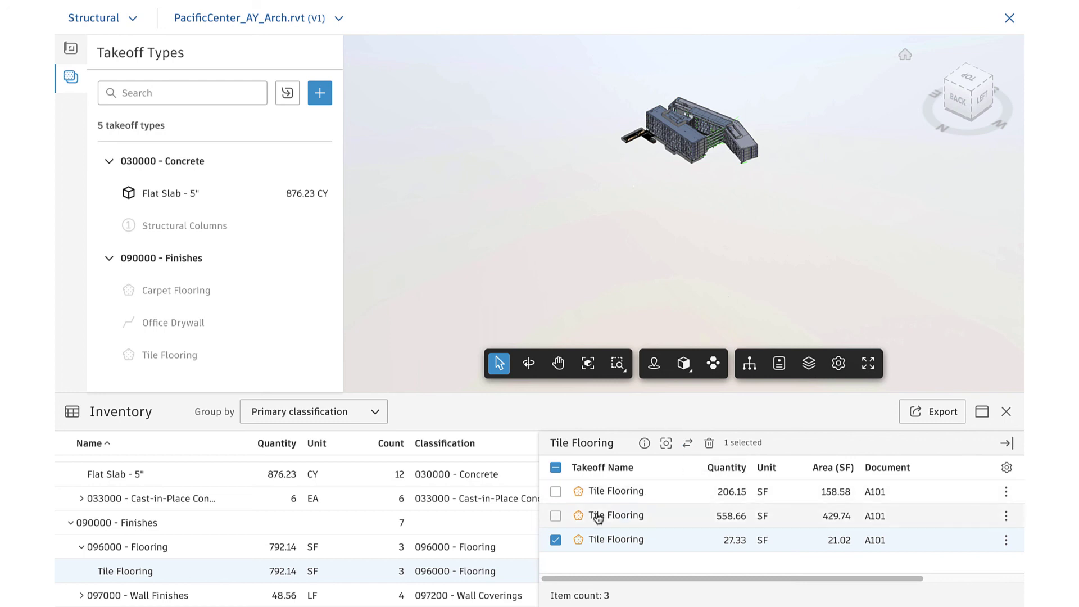
pyautogui.click(555, 541)
# Reassign the 206.15 SF Tile Flooring takeoff to Carpet Flooring and open sheet A101 from the instances list.
pyautogui.click(556, 492)
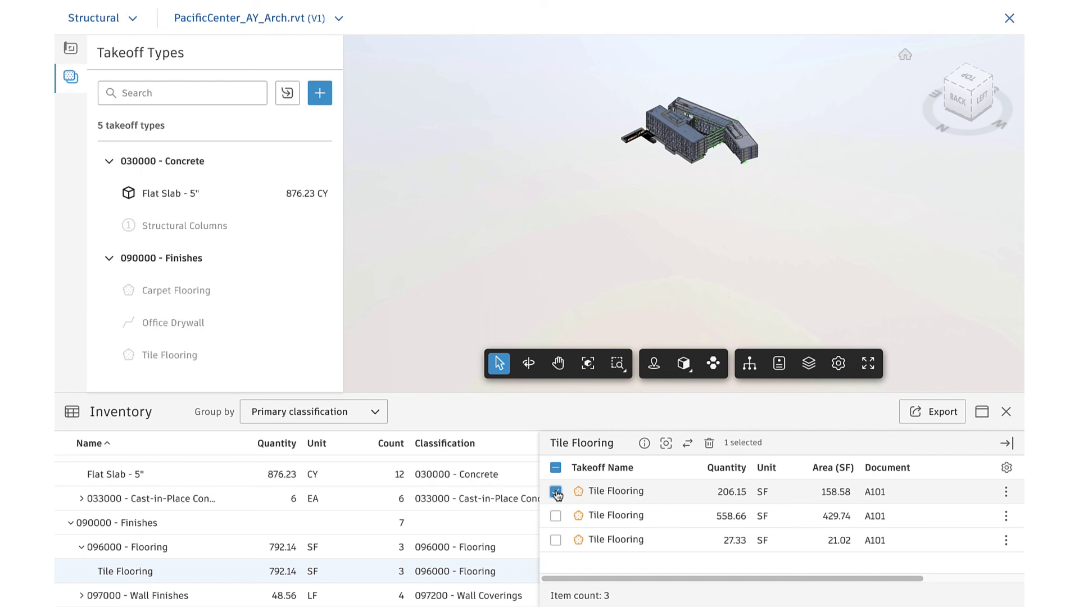
pyautogui.click(688, 444)
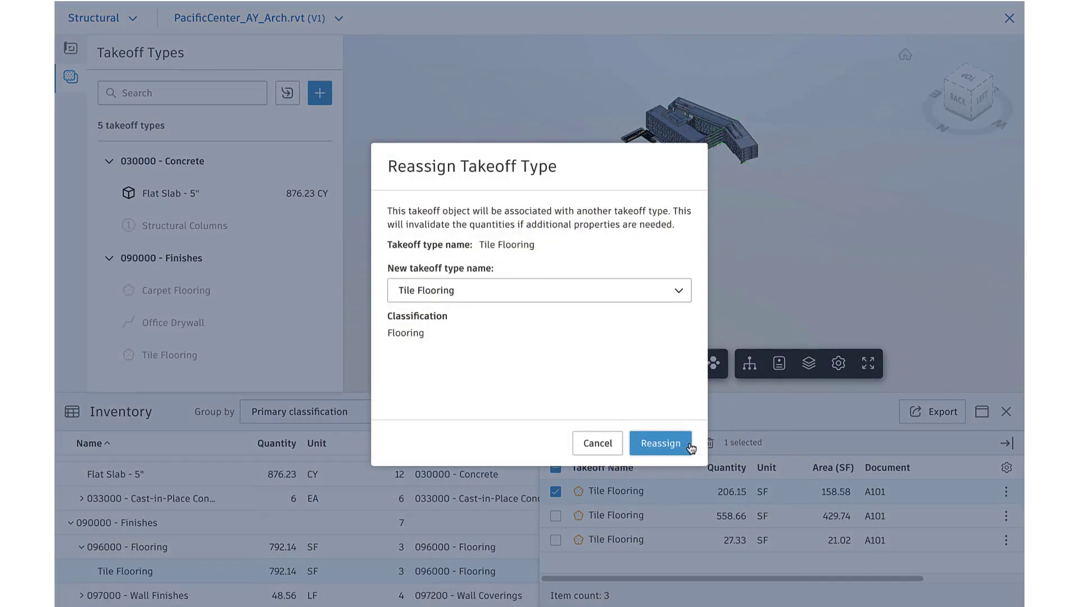
pyautogui.click(615, 294)
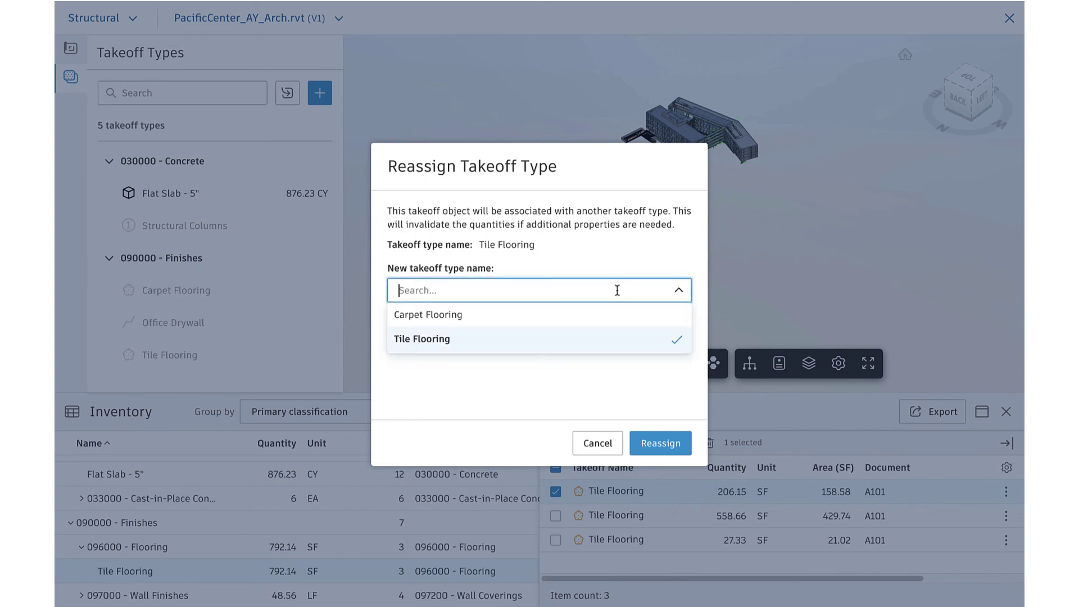
pyautogui.click(598, 313)
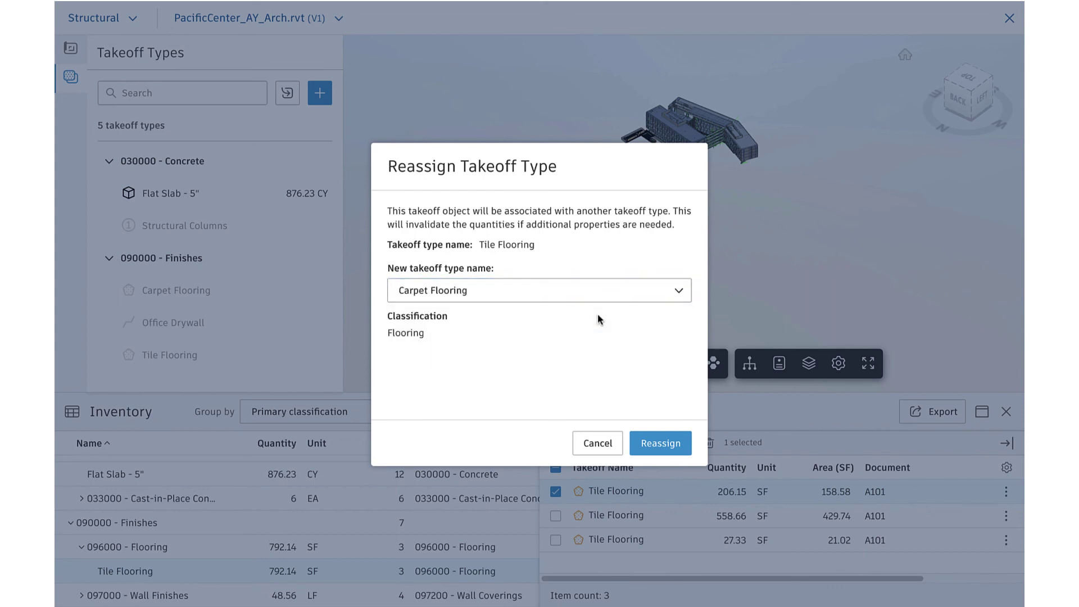
pyautogui.click(661, 443)
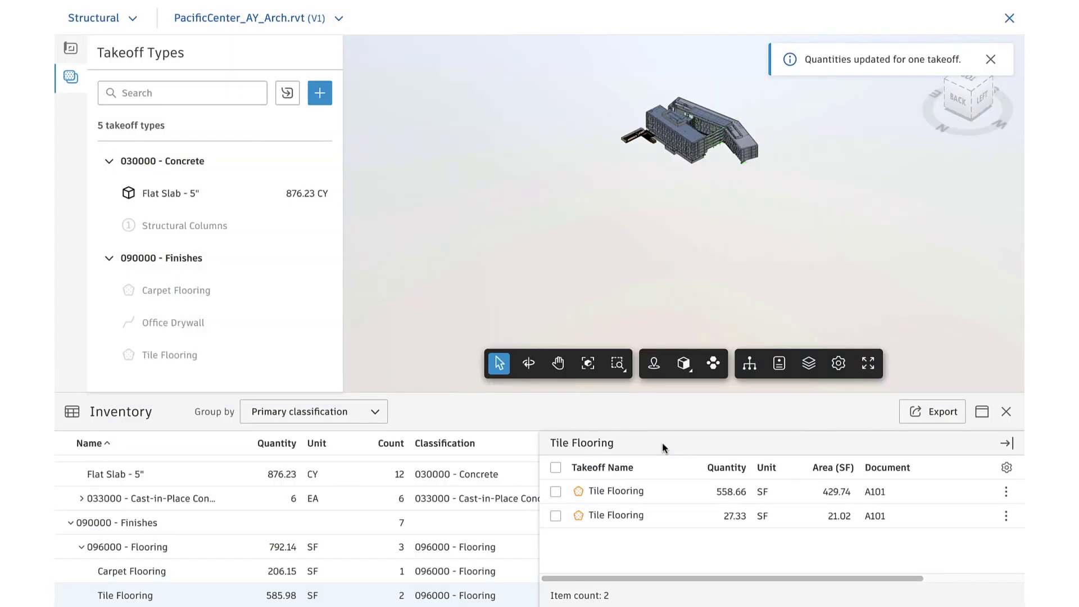
pyautogui.click(875, 497)
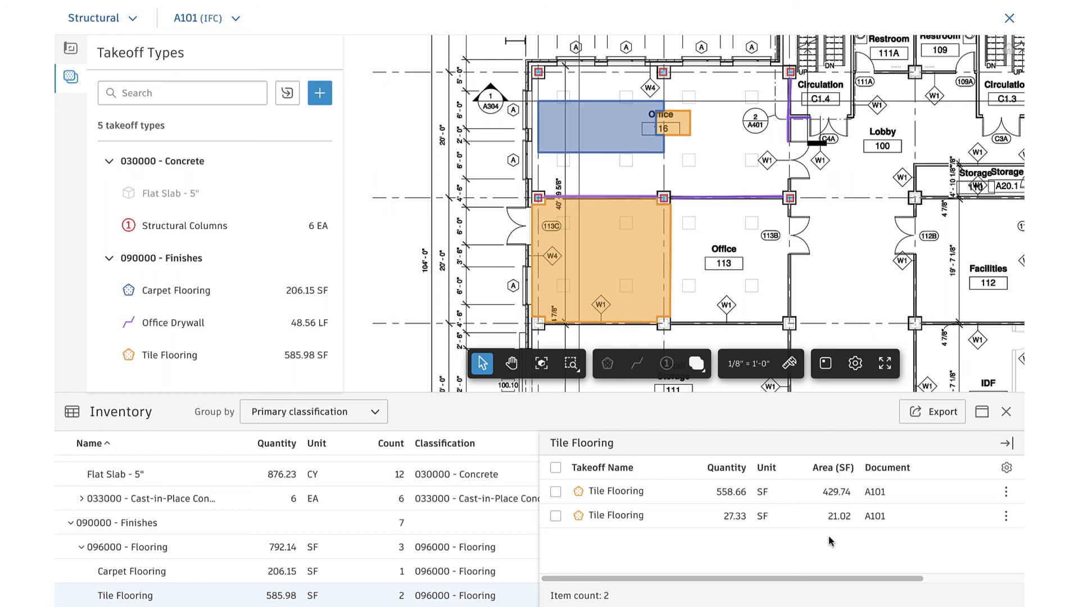
# Export the Structural package's inventory, and export all packages with the data organized by primary classification.
pyautogui.click(930, 416)
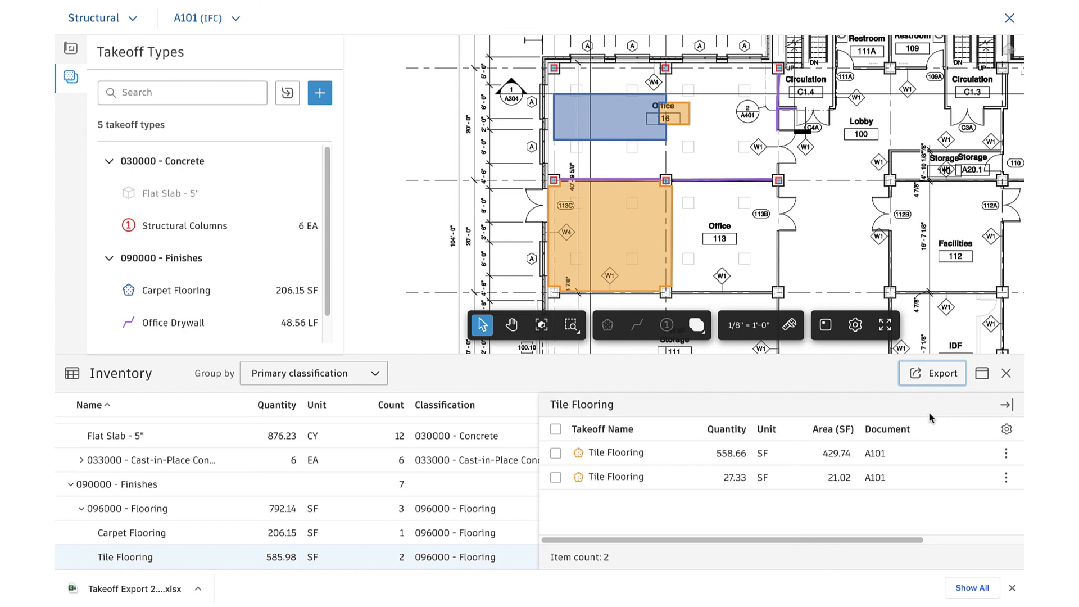
pyautogui.click(1009, 21)
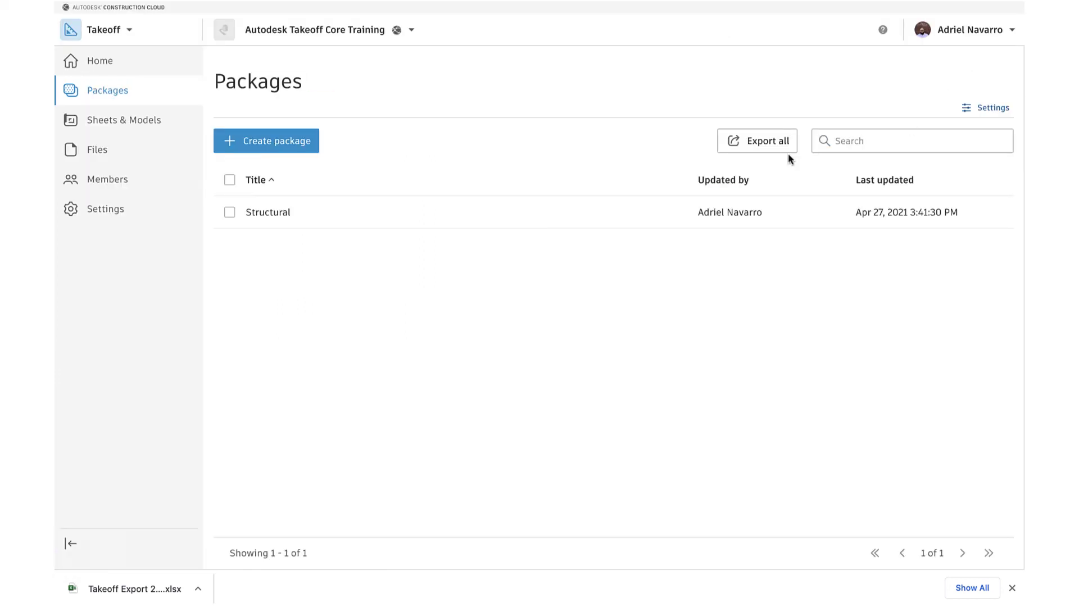
pyautogui.click(764, 147)
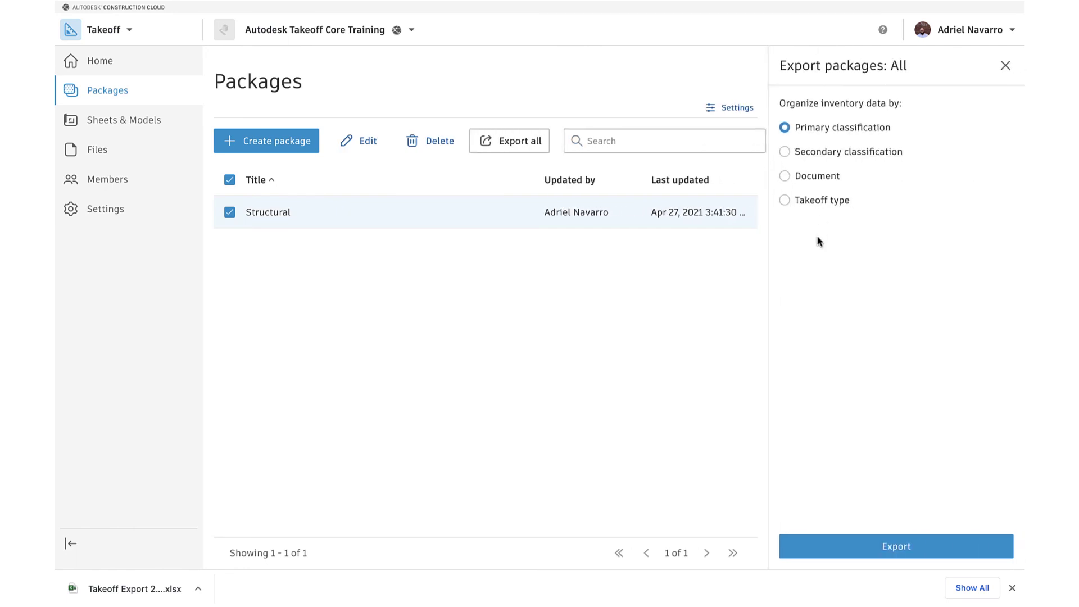
pyautogui.click(885, 548)
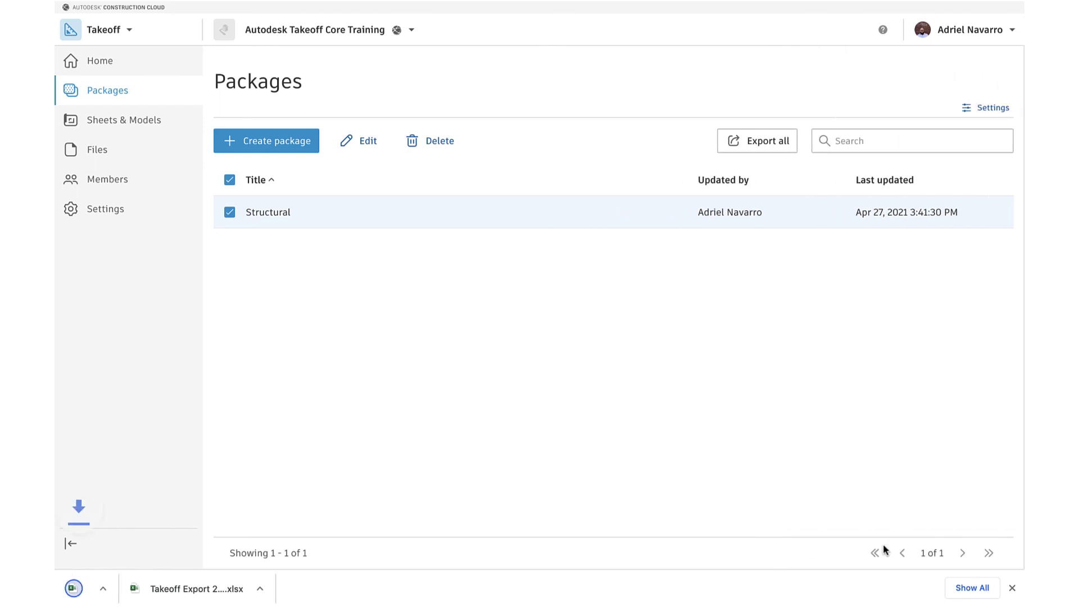